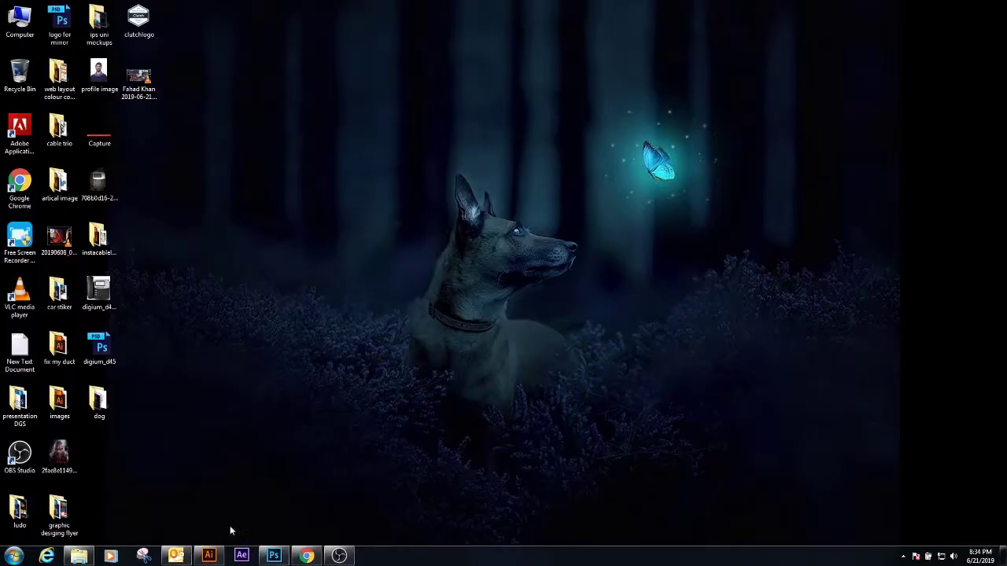
Step: Open the Dogs_Malinois JPG from the dog folder in Photoshop
left_click(79, 556)
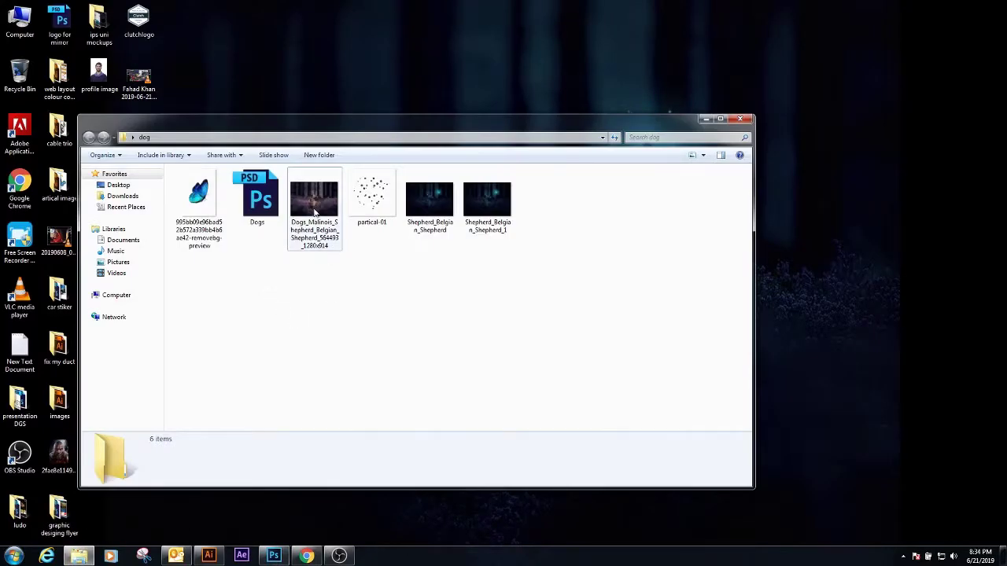
left_click_drag(315, 210, 663, 207)
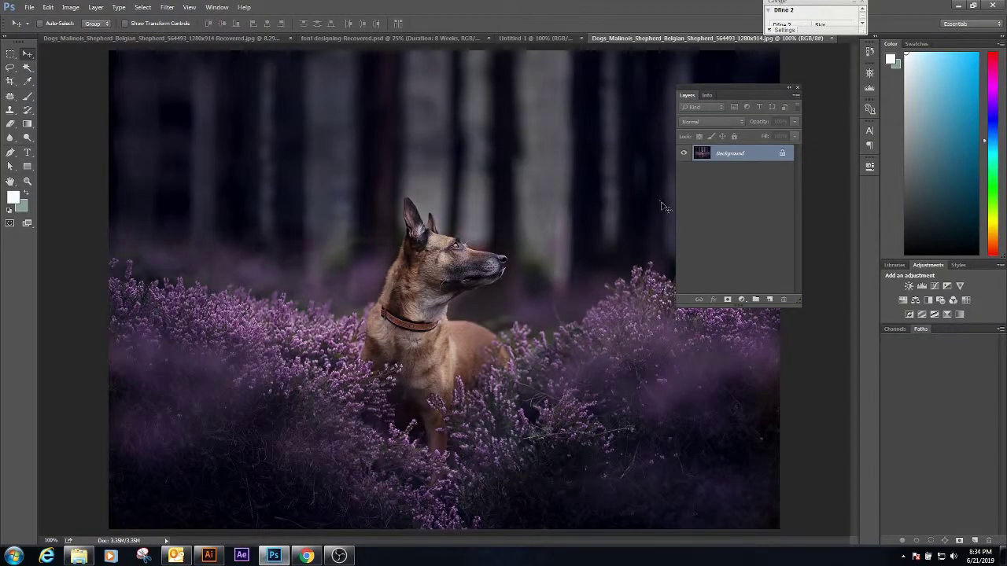
Step: Enlarge and reposition the Layers panel list
left_click_drag(750, 93, 761, 96)
scroll(544, 242, "down", 1)
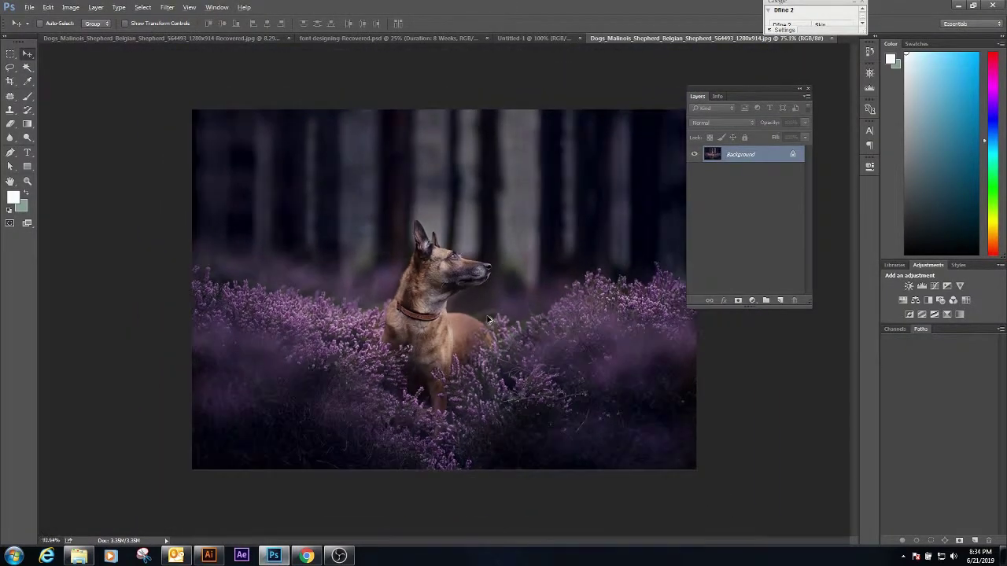
key("alt")
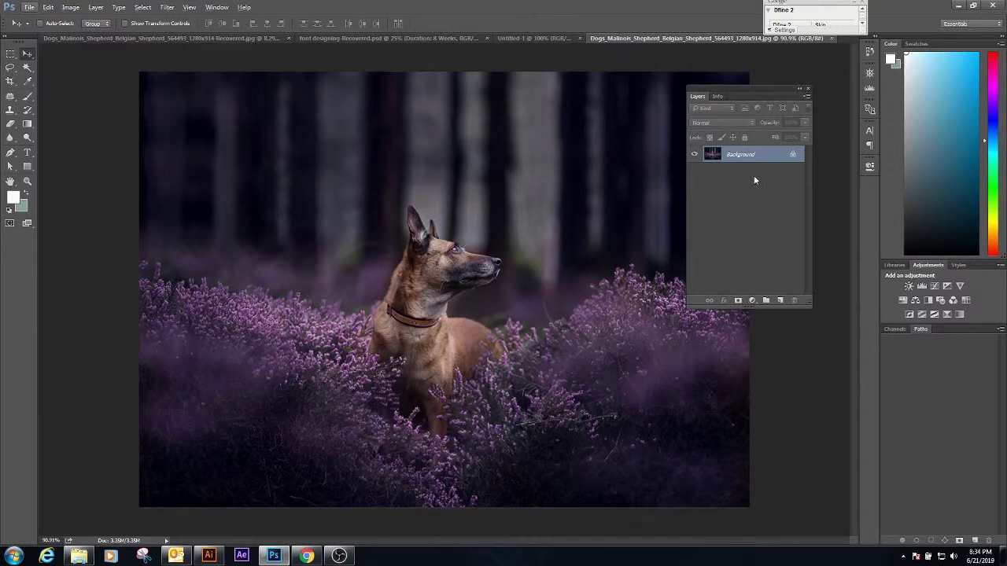
left_click_drag(749, 308, 752, 348)
left_click_drag(750, 93, 758, 108)
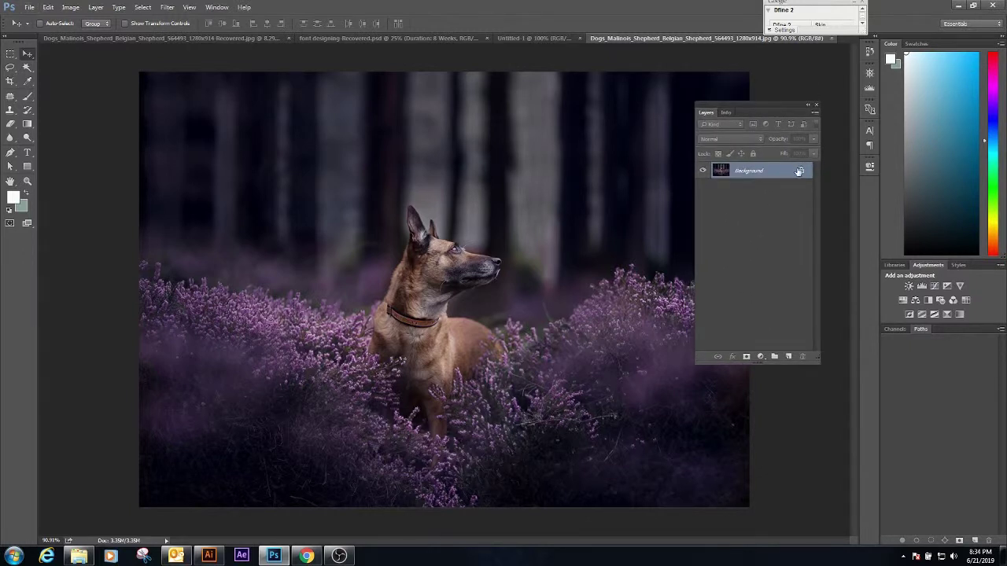
Step: Add an Exposure adjustment layer with exposure lowered to about -2.56
left_click(760, 358)
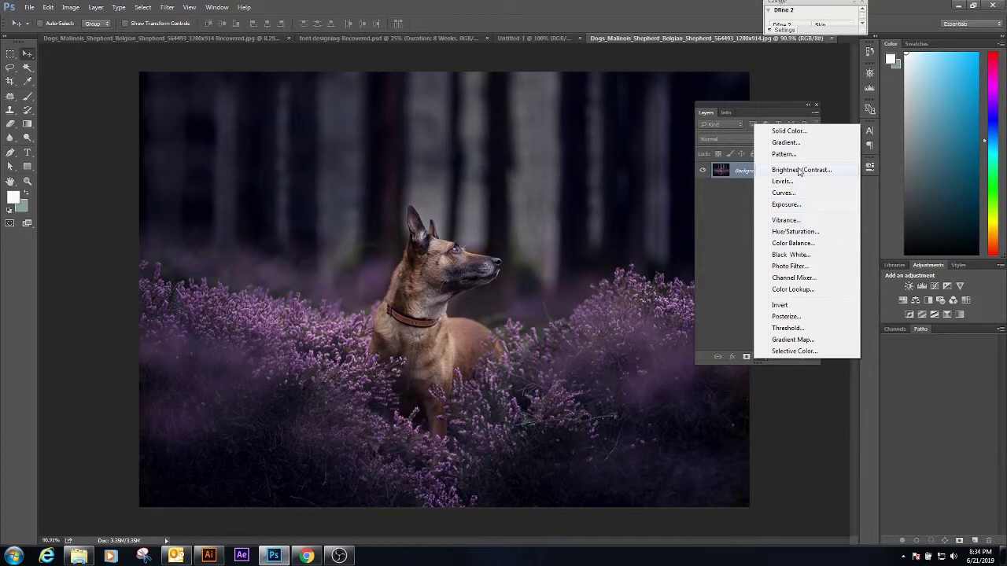
left_click(786, 205)
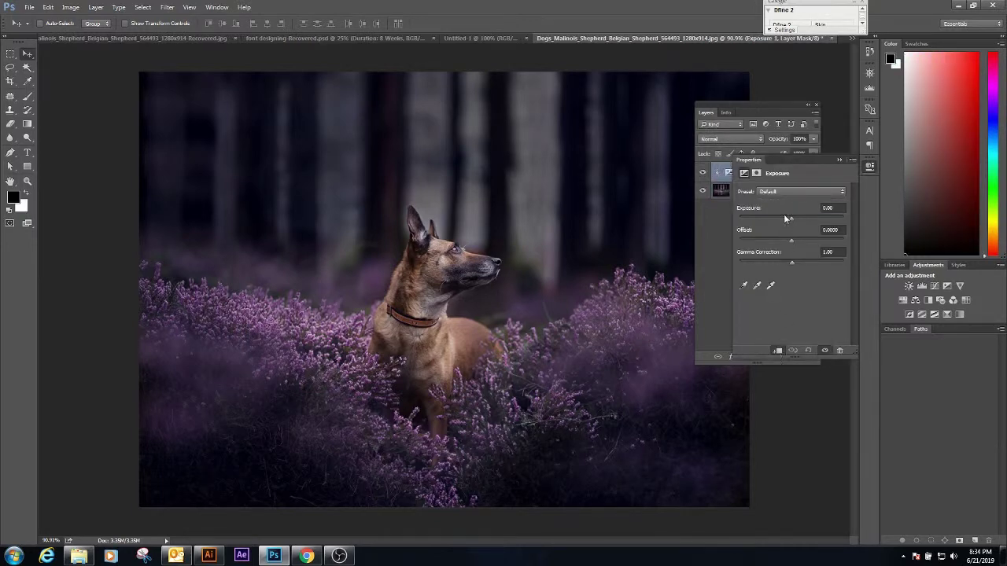
left_click_drag(791, 218, 772, 220)
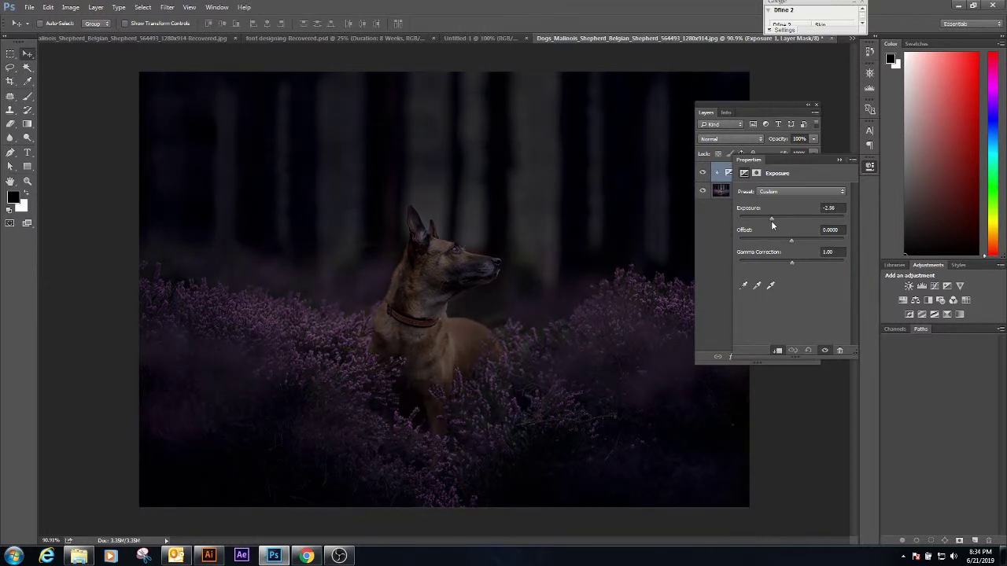
left_click_drag(771, 221, 772, 220)
left_click(839, 160)
left_click(761, 357)
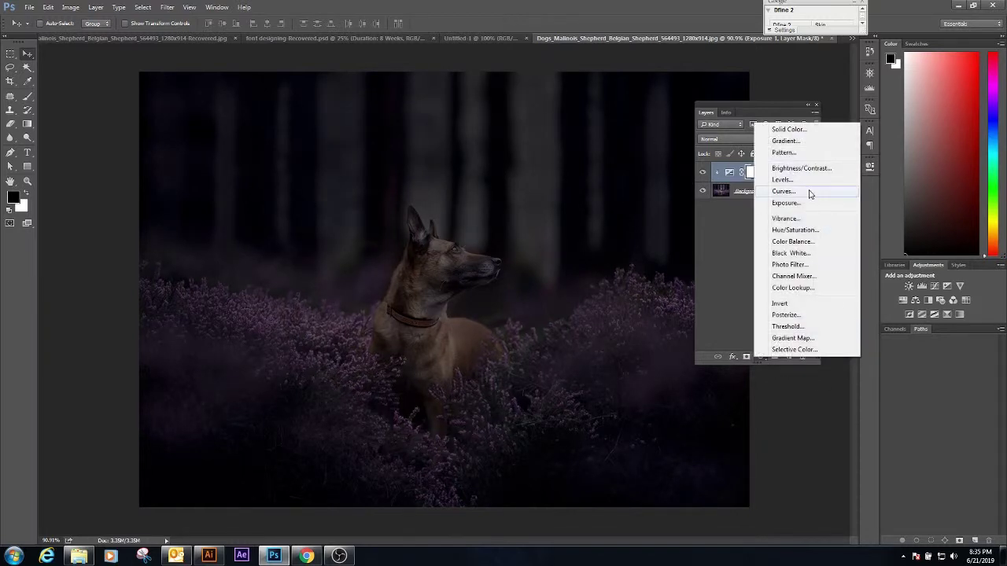
Step: Add a Curves layer with the white point pulled down to 207
left_click(811, 194)
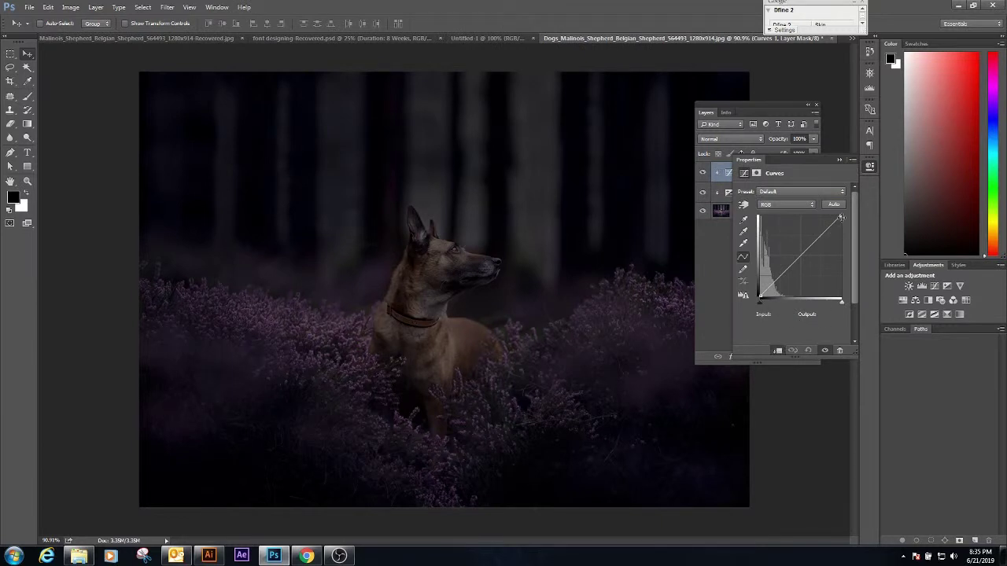
left_click_drag(841, 217, 841, 231)
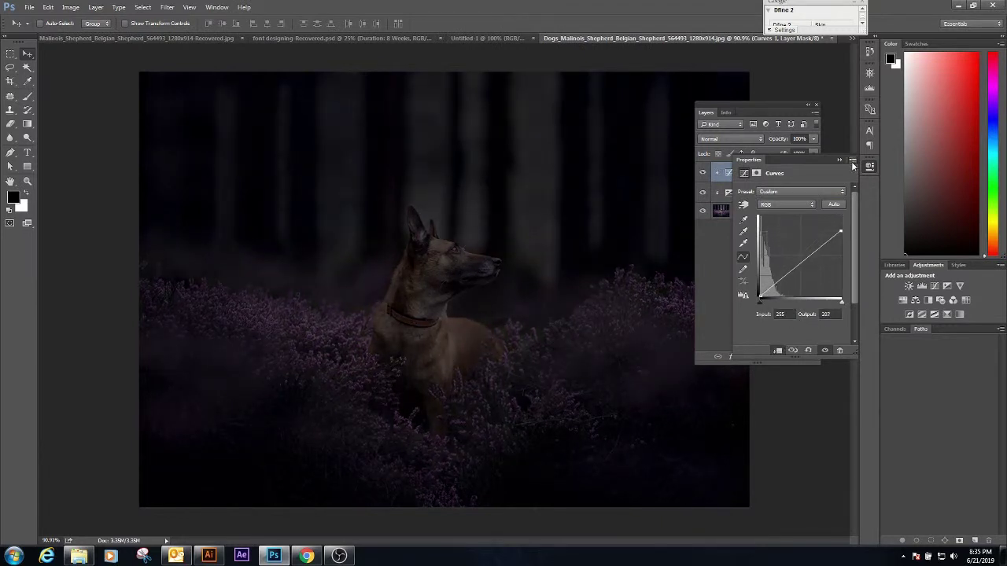
left_click(852, 161)
left_click(761, 357)
Step: Add a Color Balance layer: midtones toward cyan and +40 blue, highlights toward cyan
left_click(811, 239)
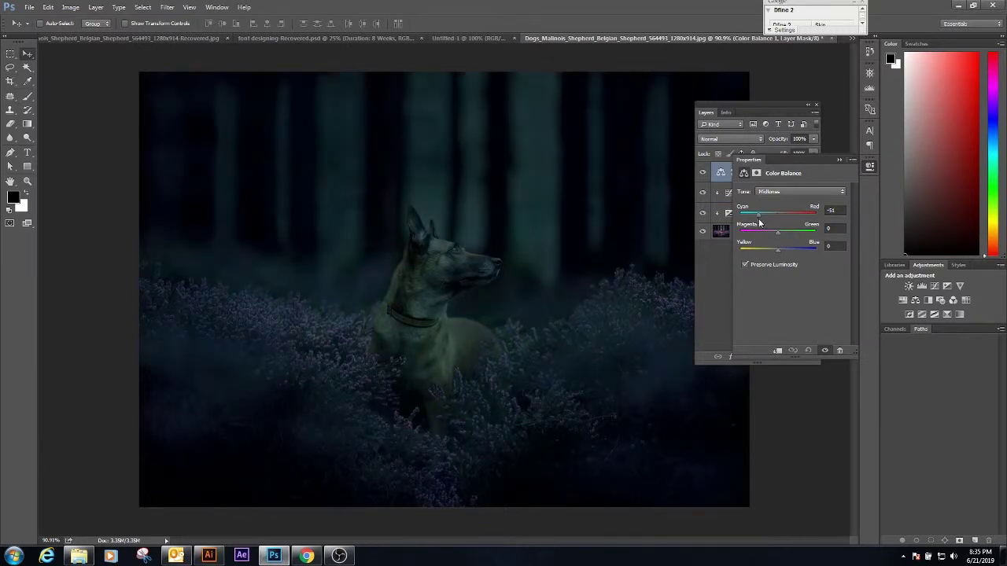
left_click_drag(780, 248, 793, 251)
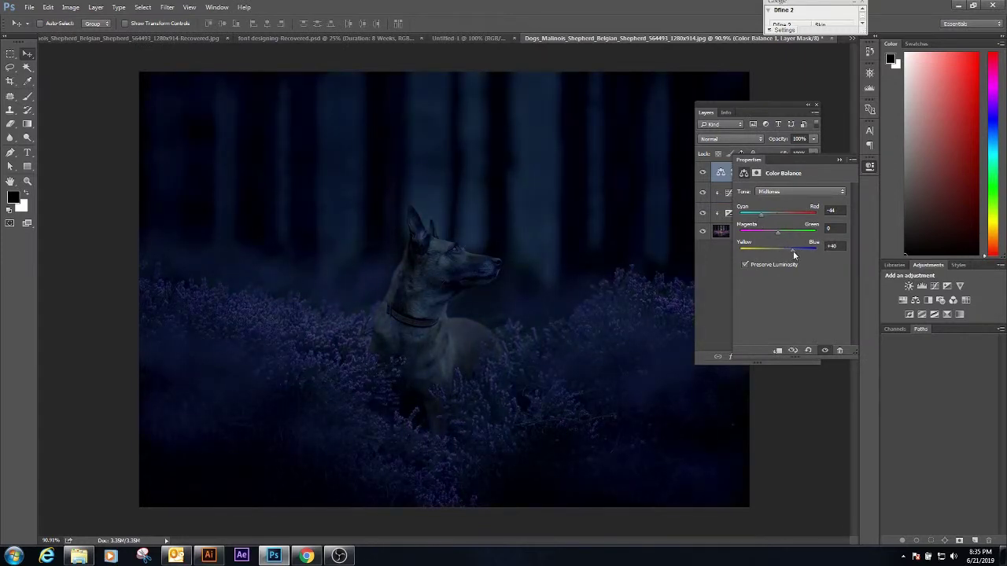
left_click_drag(760, 215, 755, 218)
left_click(795, 192)
left_click(787, 215)
left_click_drag(767, 216, 755, 215)
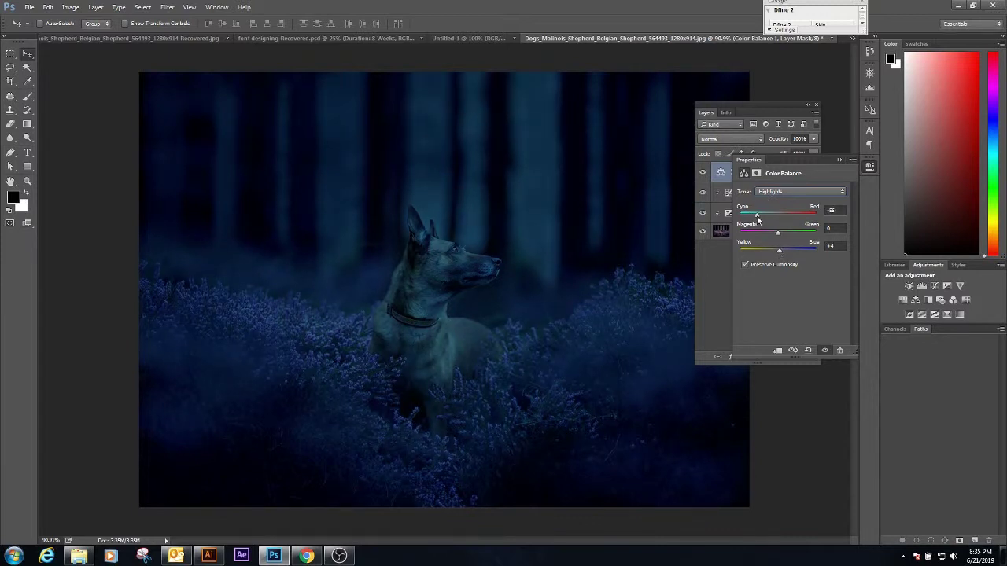
left_click(838, 160)
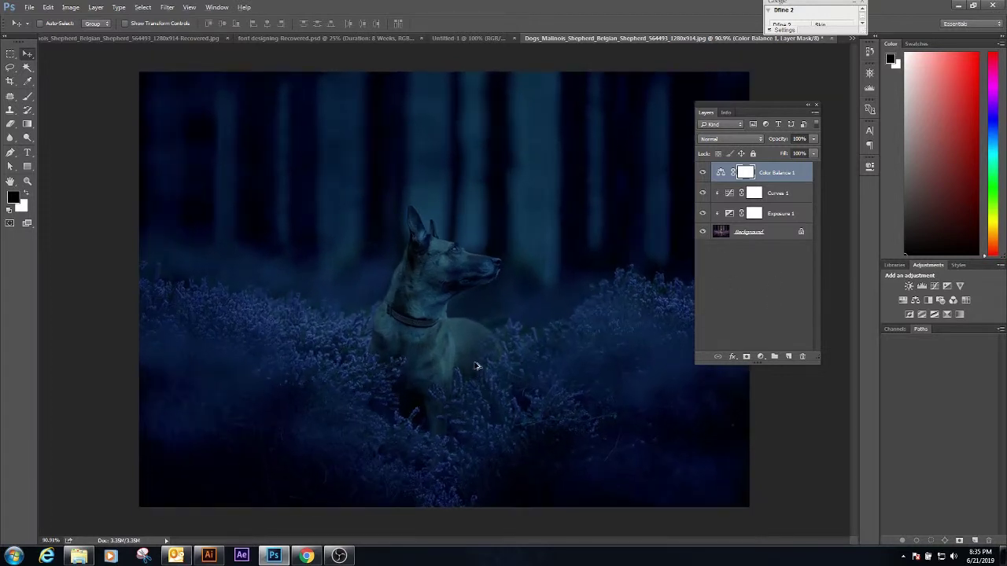
Step: Add a new layer above Background and paint black over the lower foreground
left_click(770, 232)
left_click(788, 356)
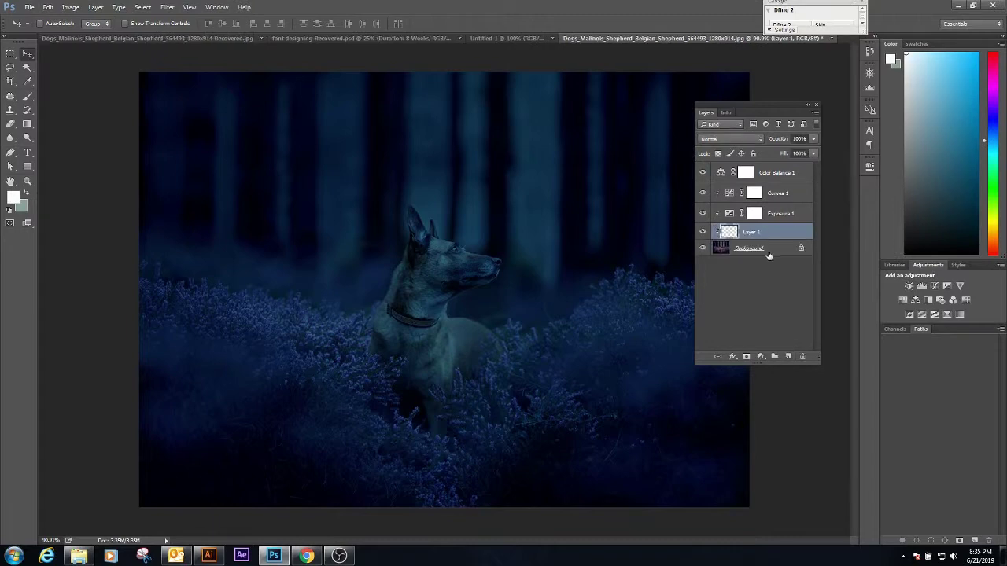
key("b")
scroll(506, 337, "down", 1)
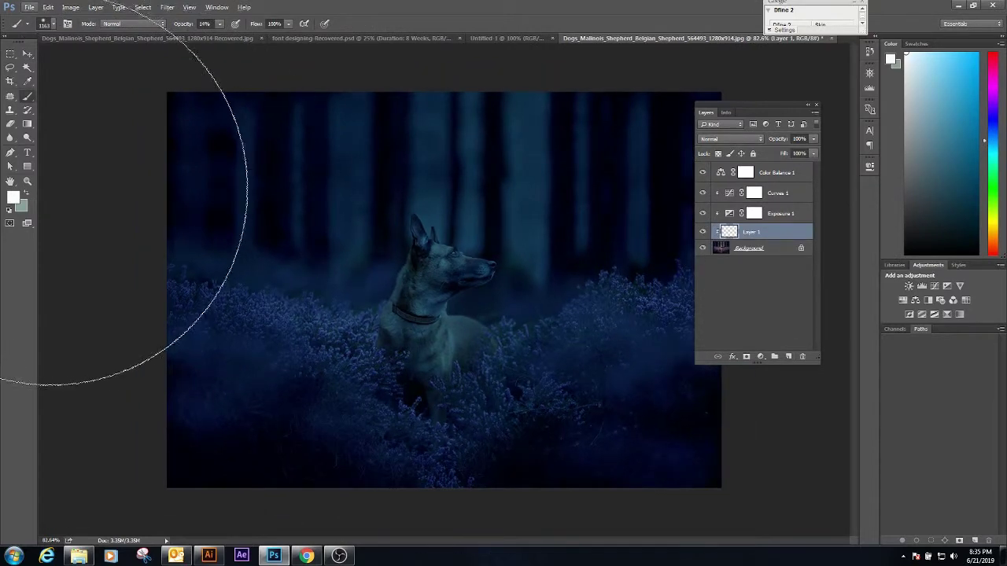
left_click(7, 213)
scroll(402, 433, "down", 1)
scroll(461, 416, "down", 1)
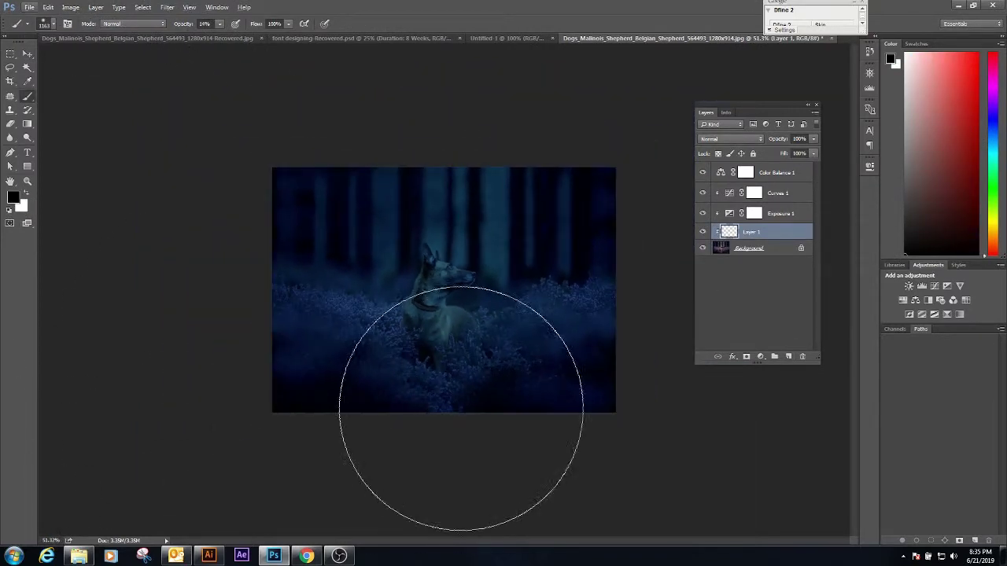
right_click(515, 317)
left_click_drag(629, 340, 586, 340)
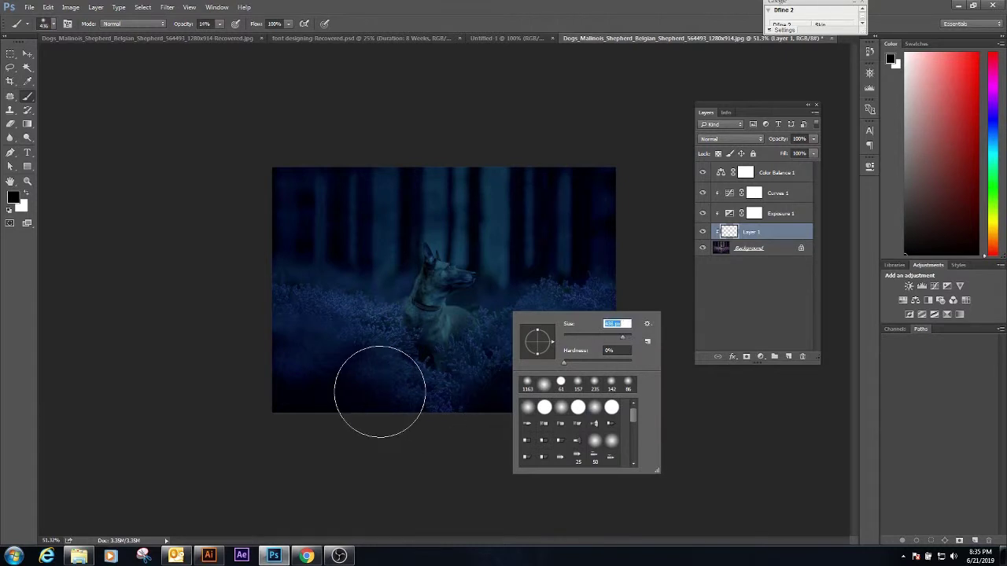
left_click(354, 386)
left_click(221, 24)
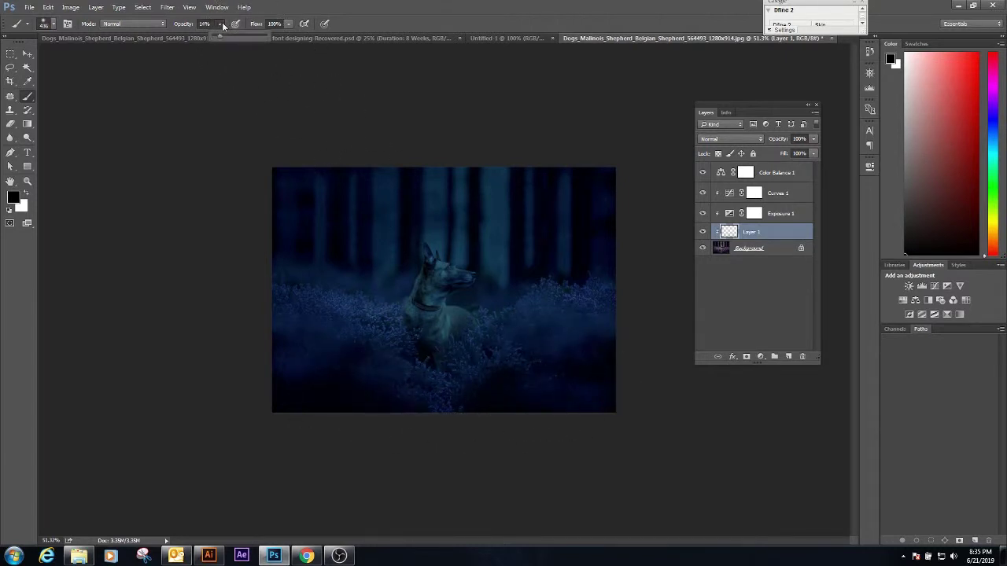
mouse_move(389, 389)
left_mouse_down()
mouse_move(603, 355)
mouse_move(447, 370)
mouse_move(353, 353)
mouse_move(562, 383)
mouse_move(591, 341)
mouse_move(547, 390)
left_mouse_up()
Step: Set the black layer's opacity to 55%
left_click(26, 54)
scroll(578, 338, "up", 2)
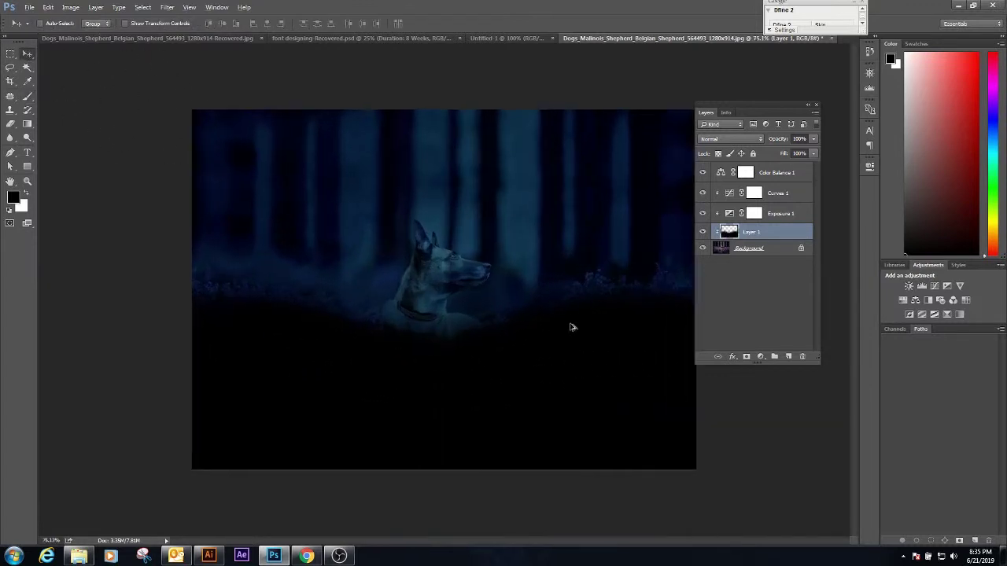
left_click(812, 139)
mouse_move(813, 151)
left_mouse_down()
mouse_move(770, 159)
mouse_move(782, 154)
left_mouse_up()
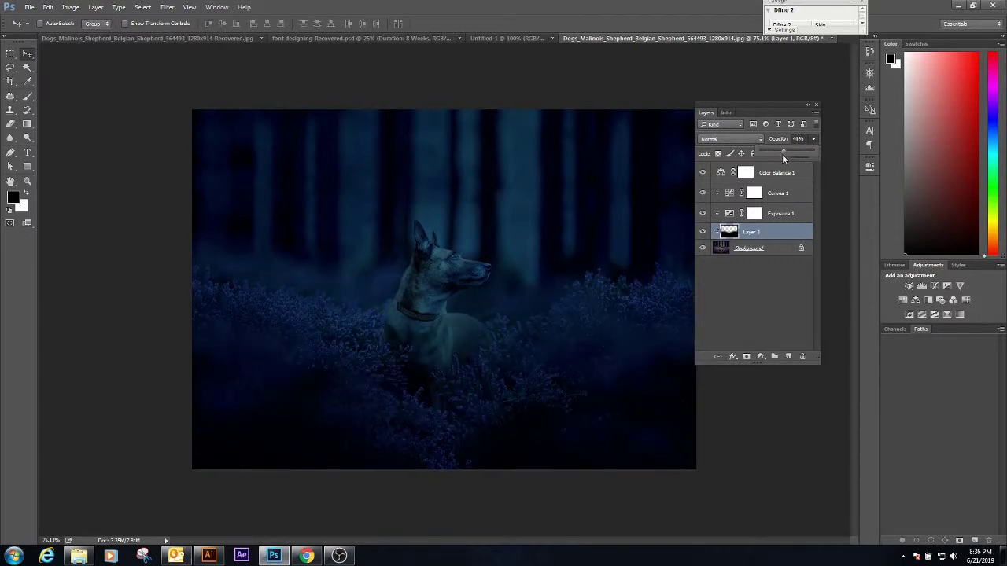
left_click(781, 141)
key("Return")
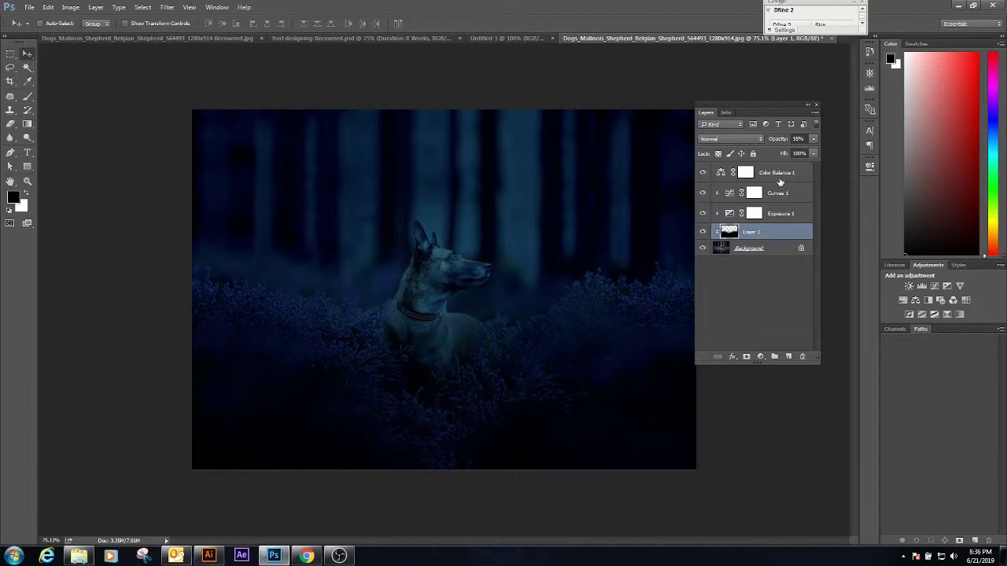
left_click(777, 172)
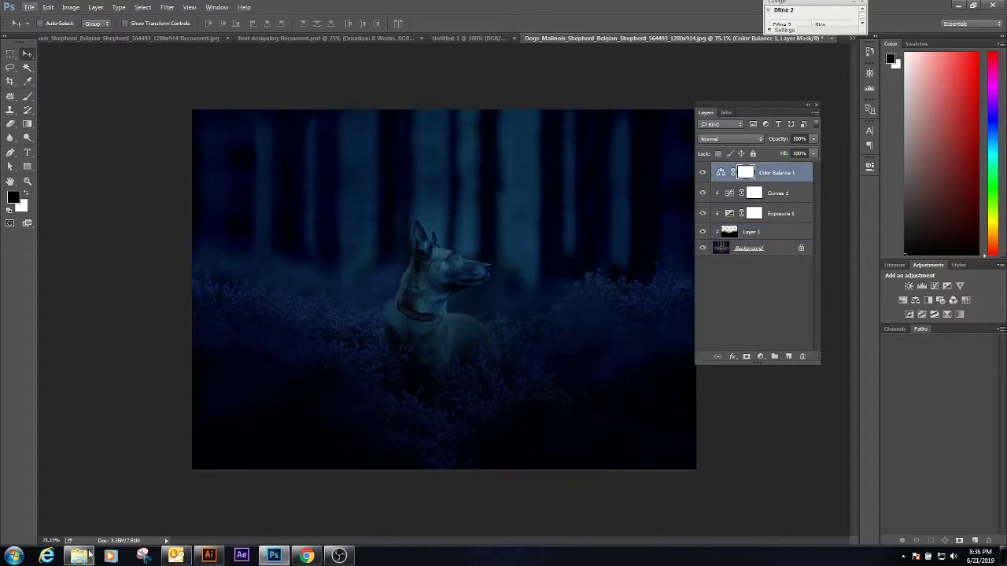
Step: Place the butterfly image into the composition and scale it down
left_click(79, 556)
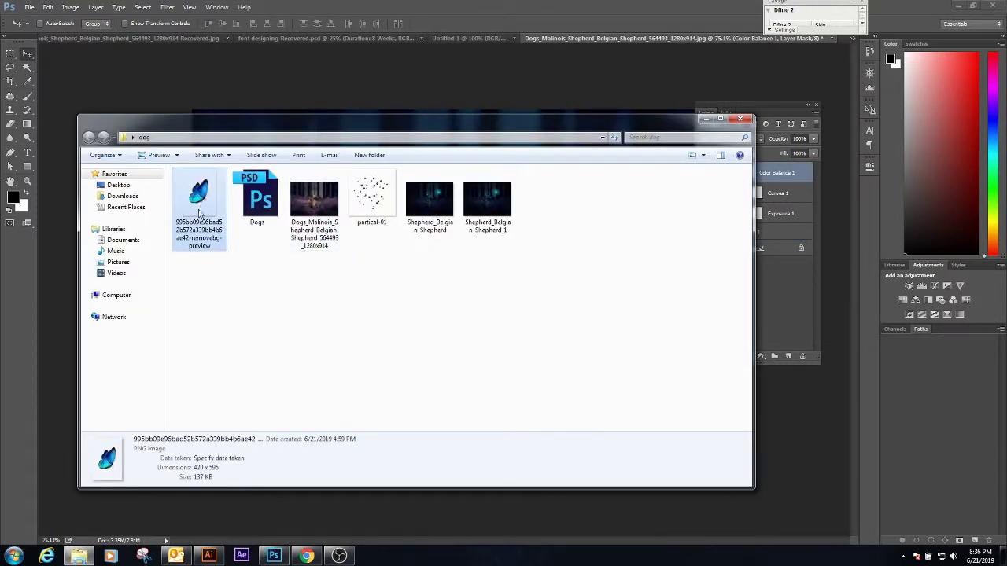
left_click_drag(207, 211, 382, 98)
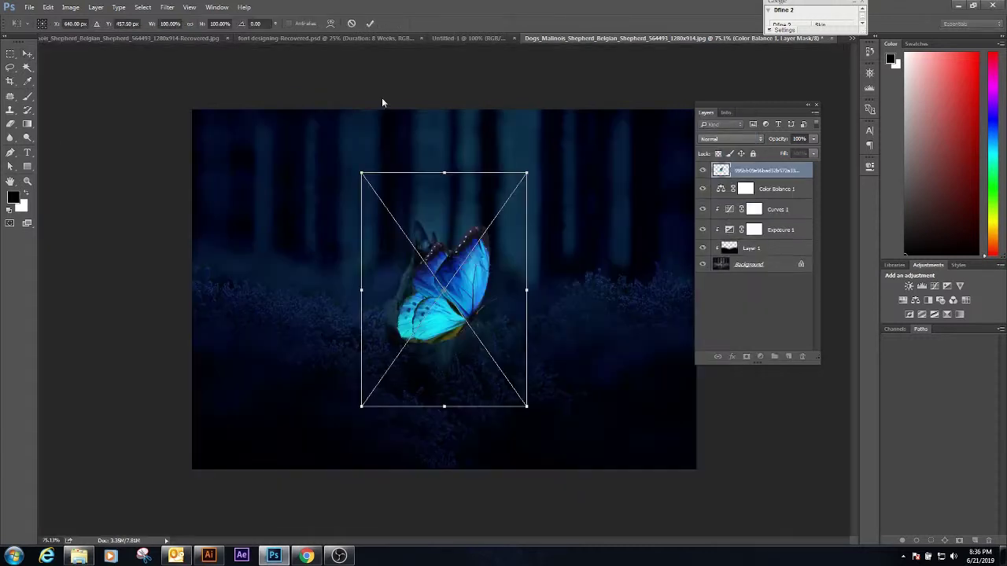
right_click(508, 199)
left_click(558, 347)
left_click_drag(526, 172, 395, 343)
key("Return")
Step: Move the butterfly above the dog's head, shrink it further, and rasterize its layer
key("ctrl+plus")
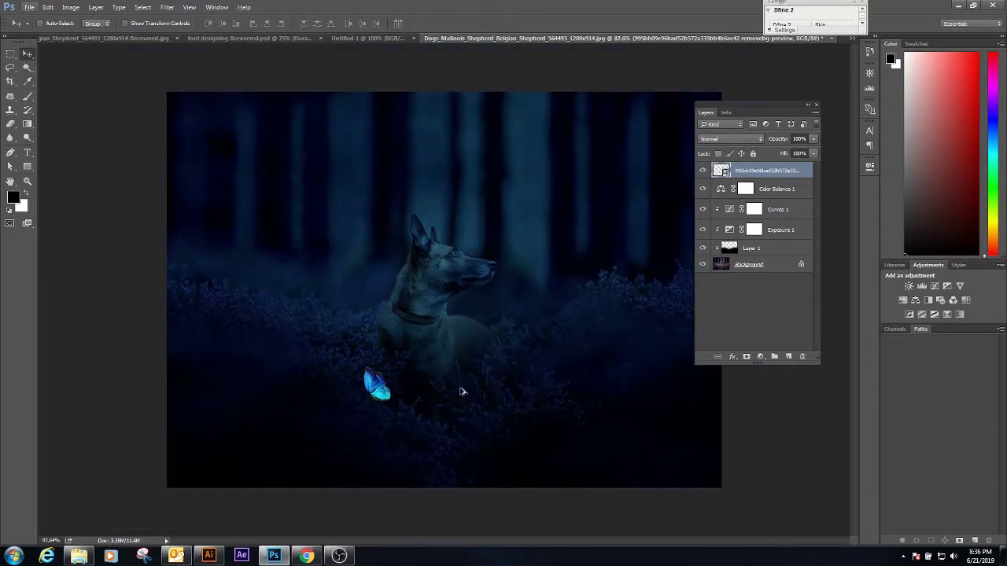
left_click_drag(462, 392, 666, 211)
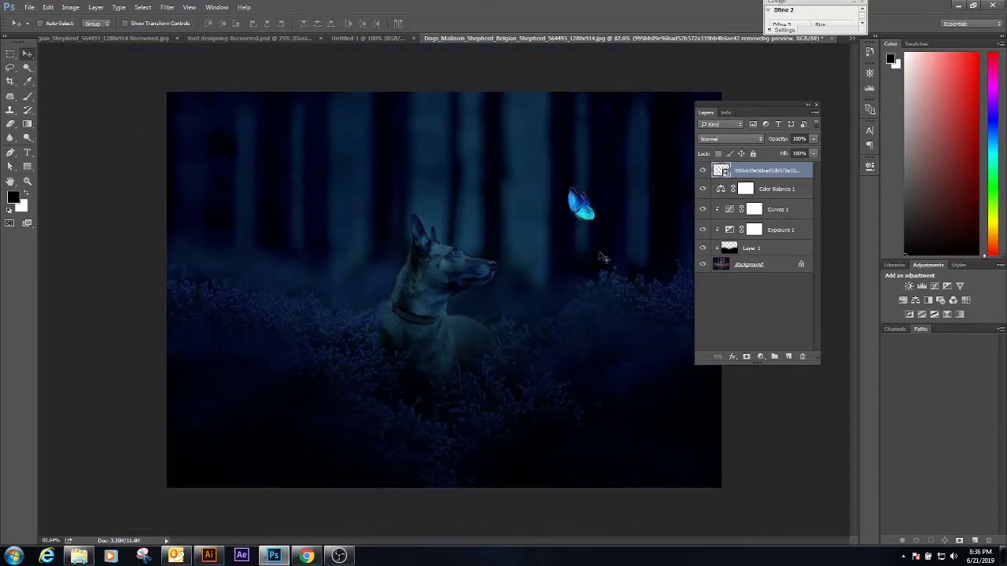
left_click_drag(602, 252, 609, 250)
key("ctrl+t")
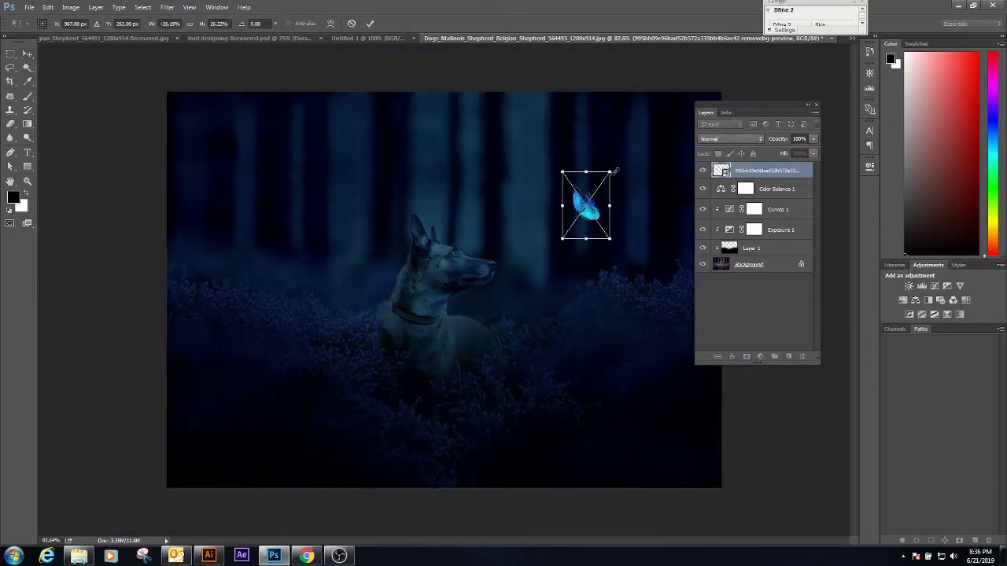
left_click_drag(619, 172, 596, 187)
key("ctrl+plus")
key("ctrl+plus")
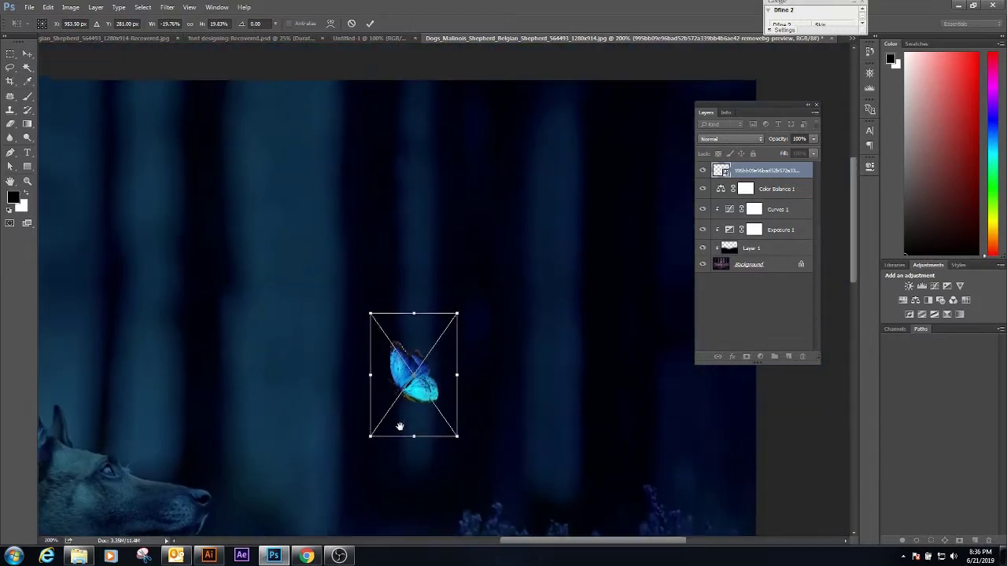
key("Return")
left_click_drag(436, 400, 448, 382)
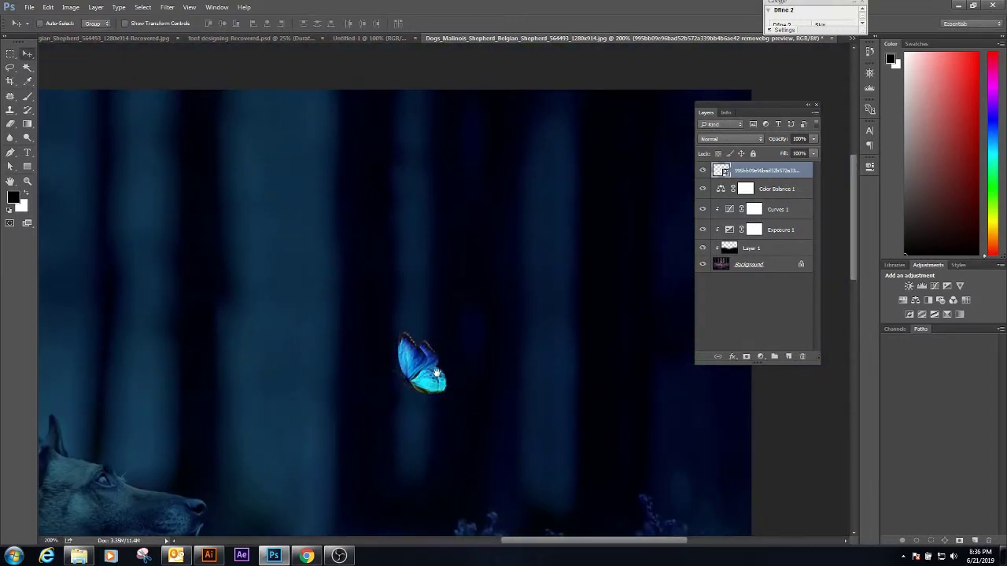
right_click(790, 174)
left_click(836, 243)
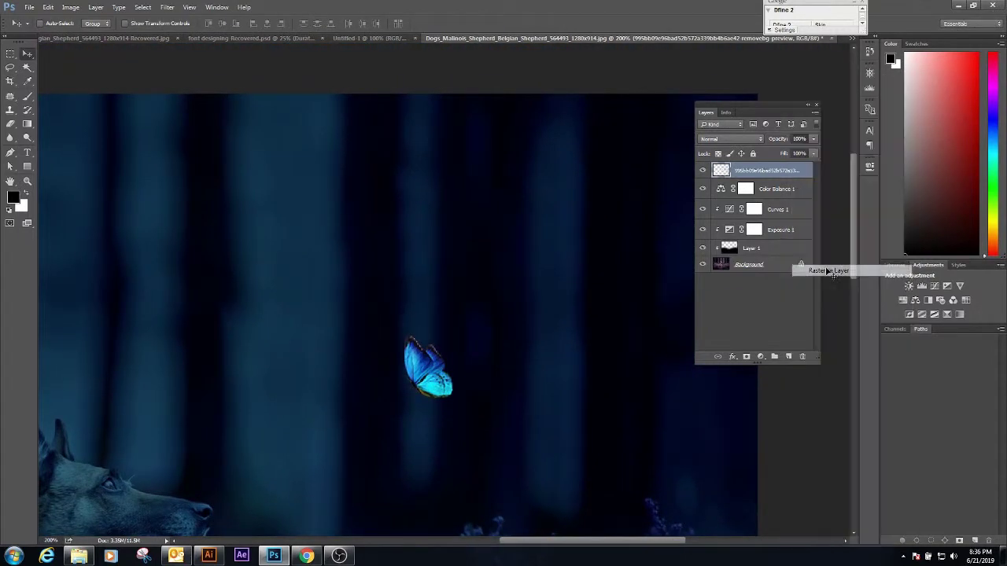
Step: Enable Outer Glow on the butterfly with a deep blue sampled from it
double_click(810, 173)
left_click(631, 282)
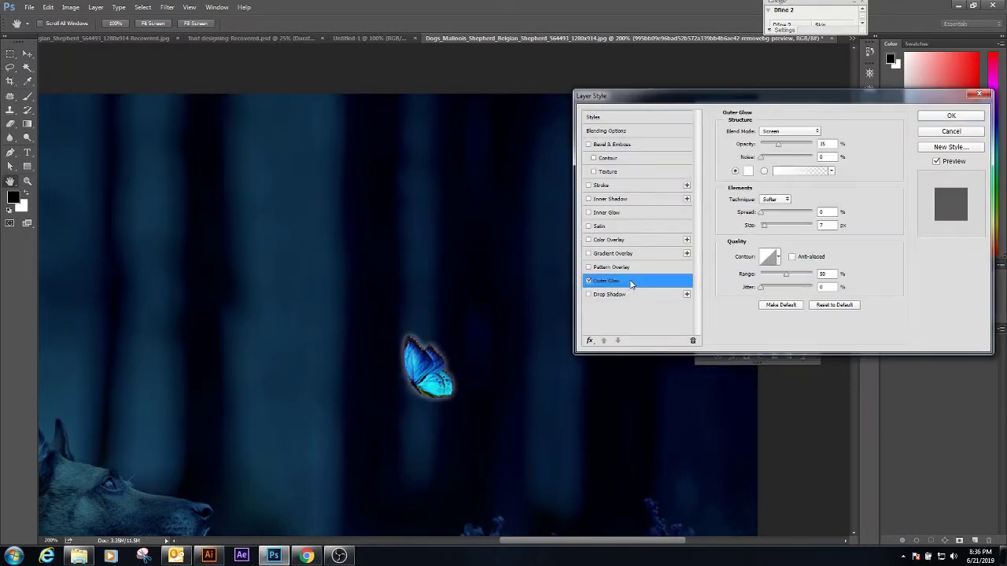
left_click(748, 171)
left_click(438, 383)
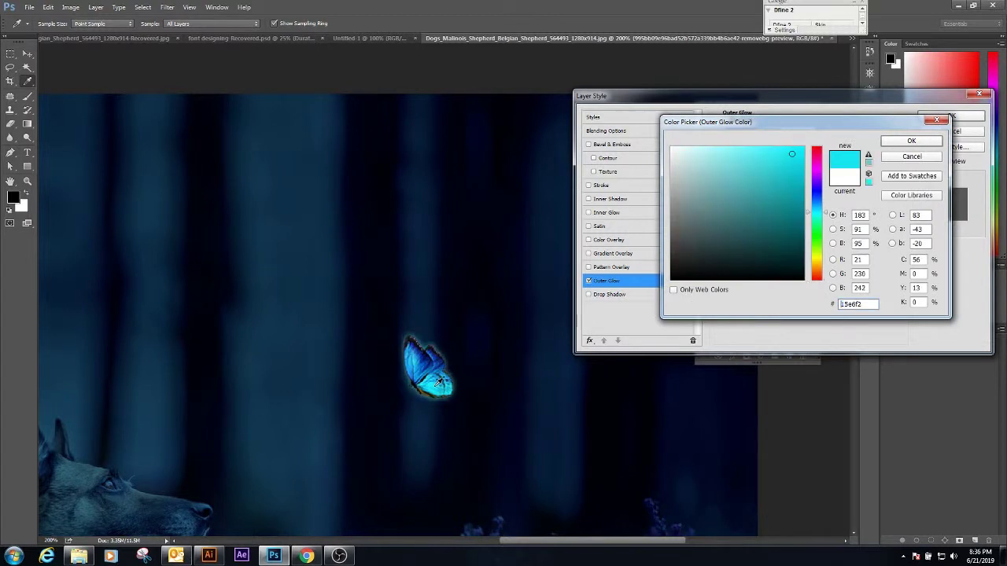
left_click(420, 355)
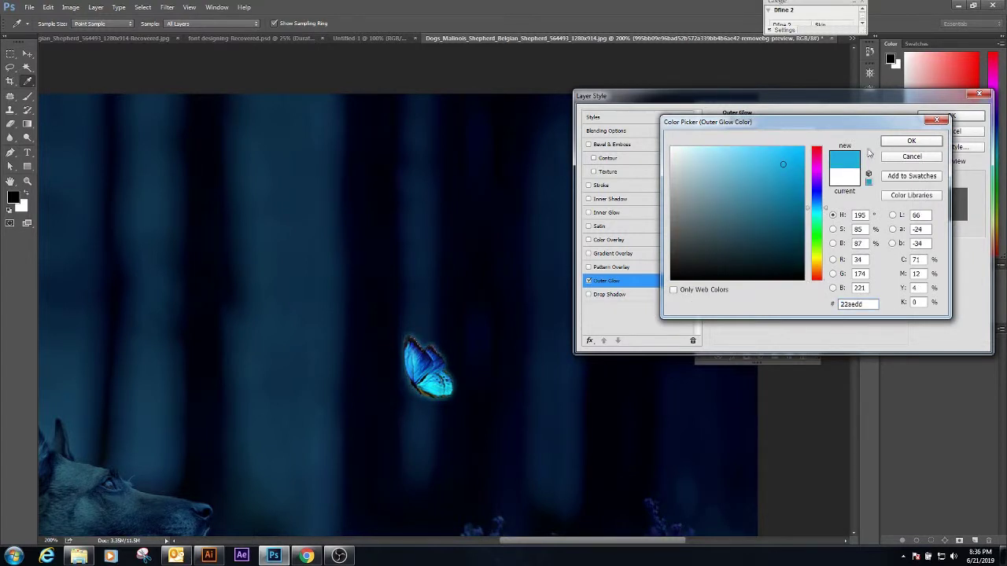
left_click(913, 142)
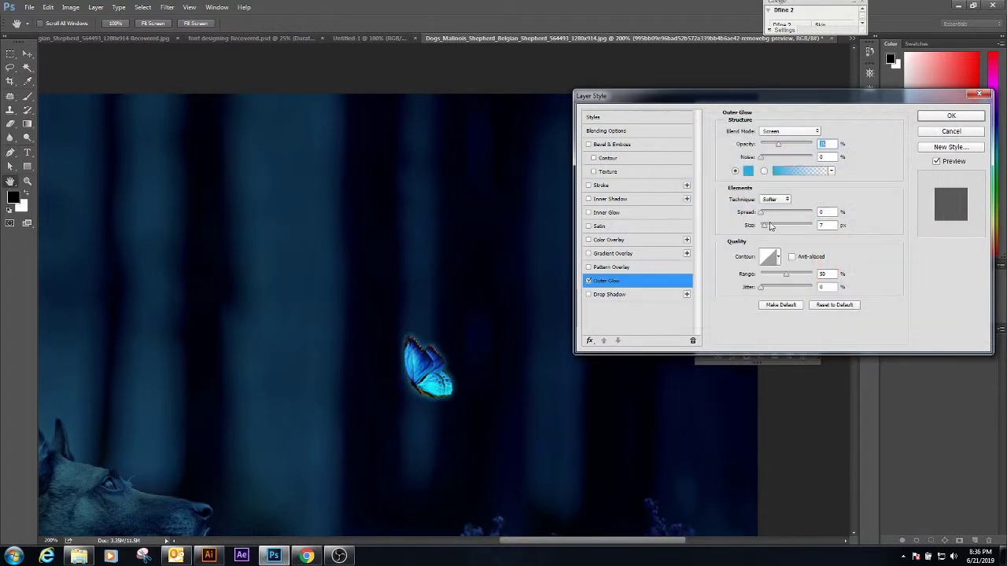
Step: Enlarge the glow size and raise its opacity and range, with spread at 27%
mouse_move(770, 226)
left_mouse_down()
mouse_move(774, 214)
mouse_move(787, 229)
mouse_move(775, 218)
left_mouse_up()
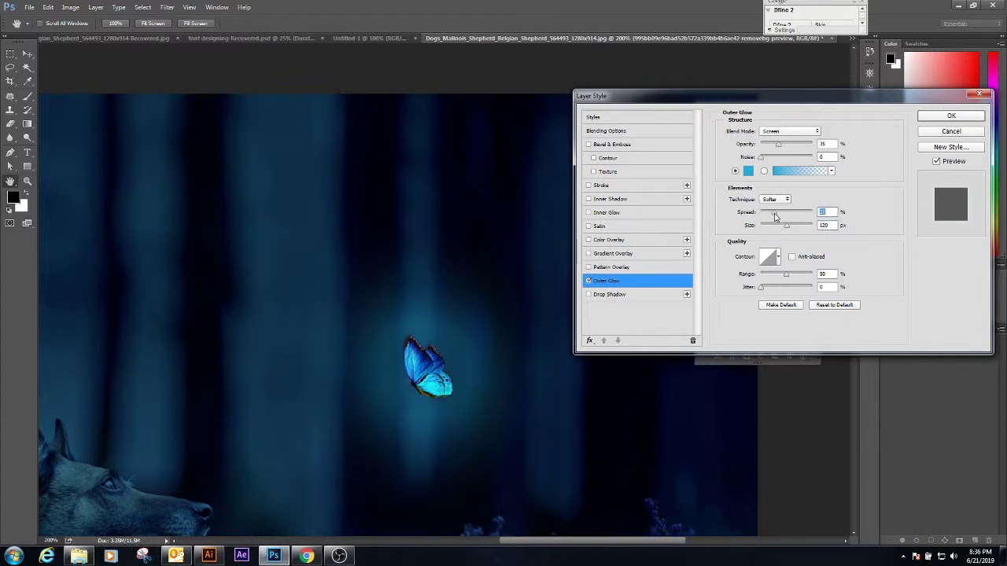
left_click_drag(784, 149, 786, 150)
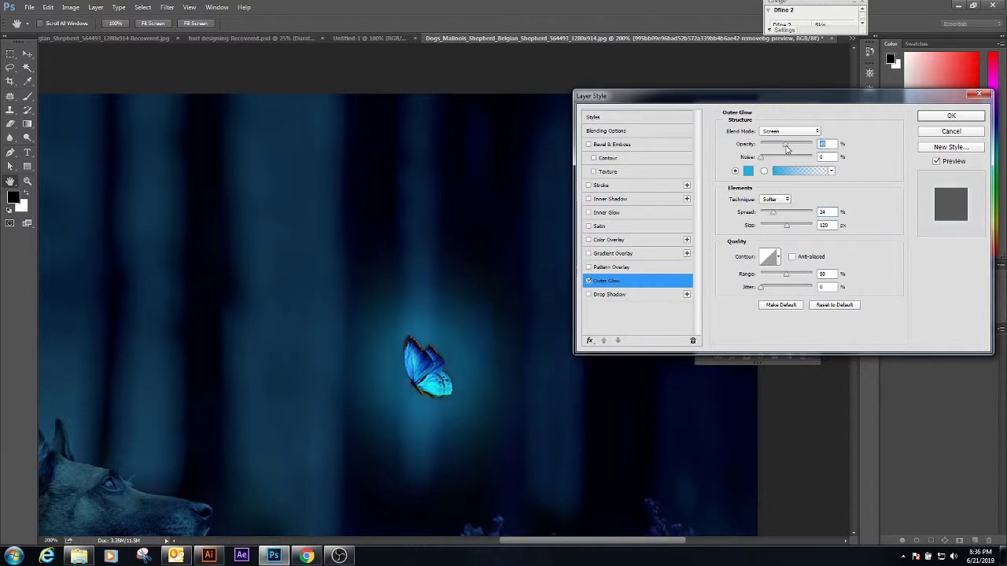
left_click_drag(789, 278, 795, 278)
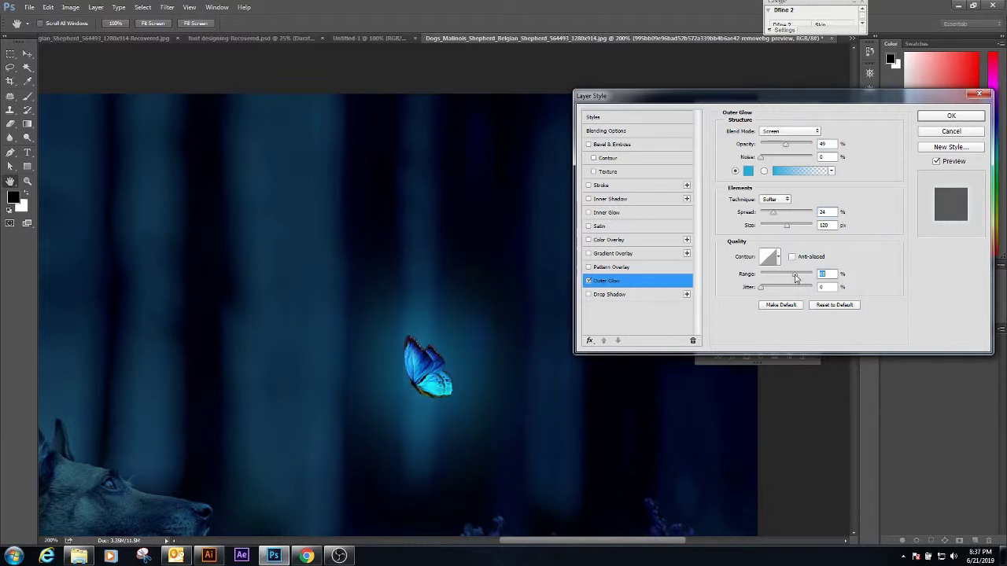
left_click_drag(775, 217, 776, 217)
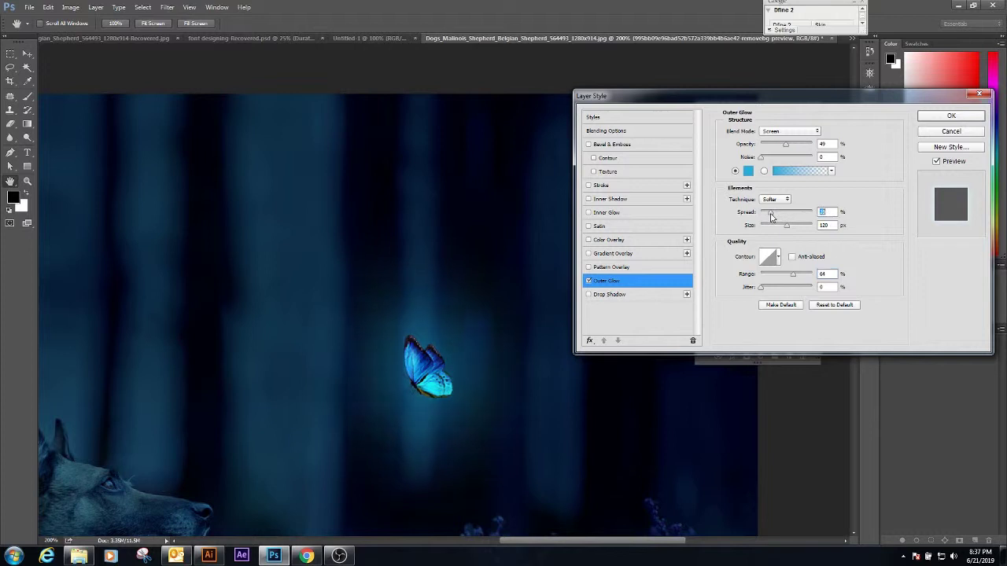
left_click(790, 226)
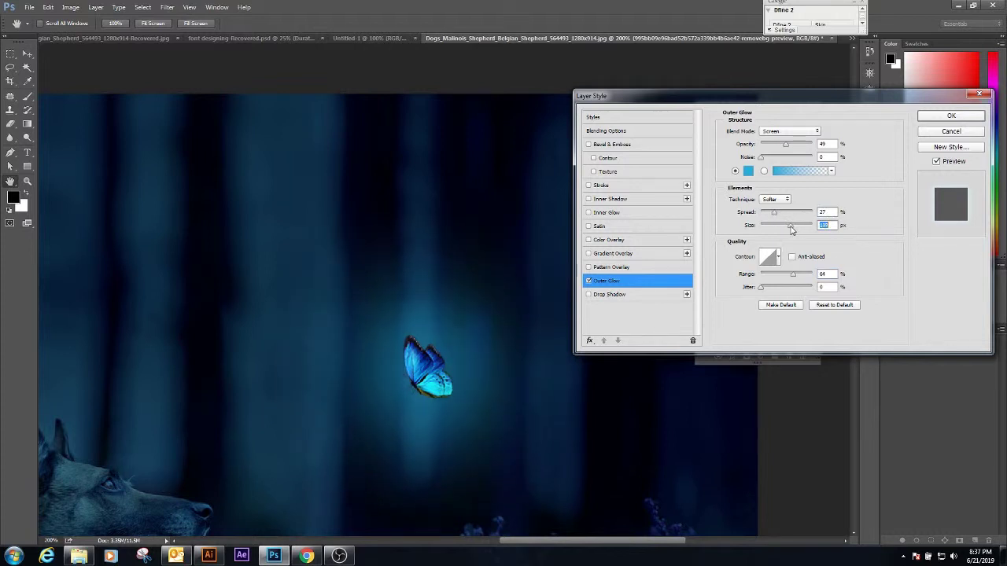
left_click(788, 148)
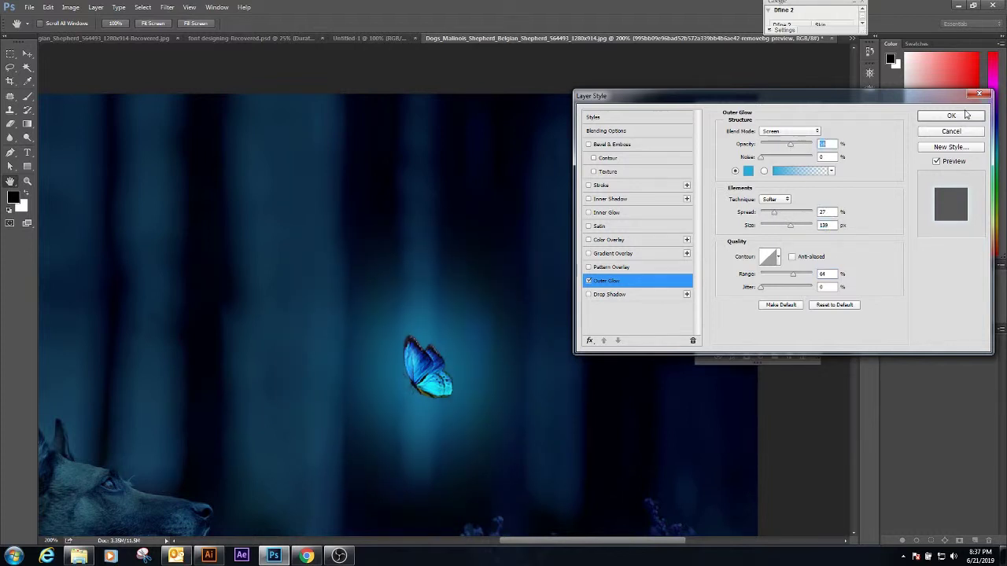
Step: Fine-tune the glow's spread, range and opacity while viewing the whole image, then apply it
key("alt")
left_click(440, 325, "alt")
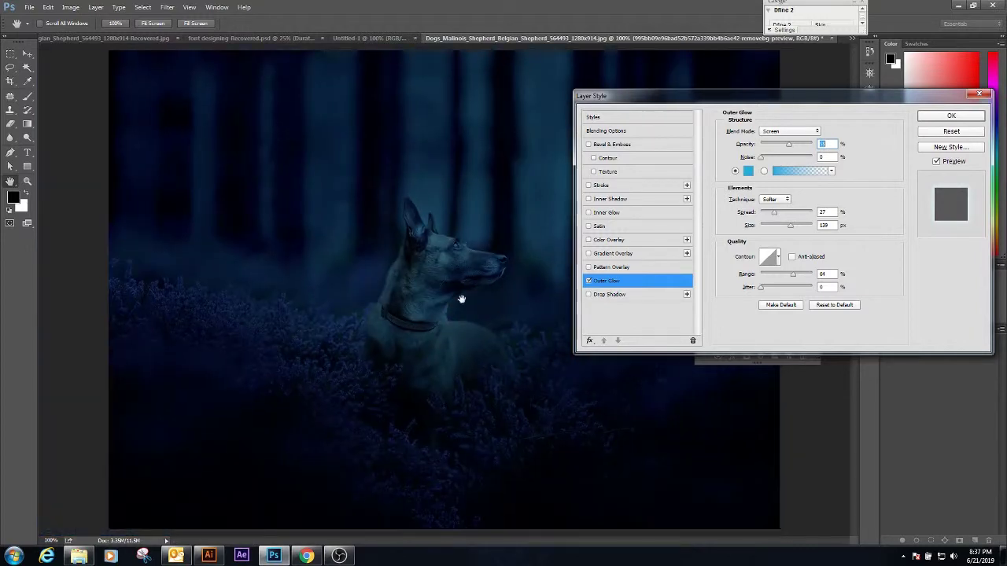
left_click(486, 258, "alt")
left_click_drag(672, 95, 433, 296)
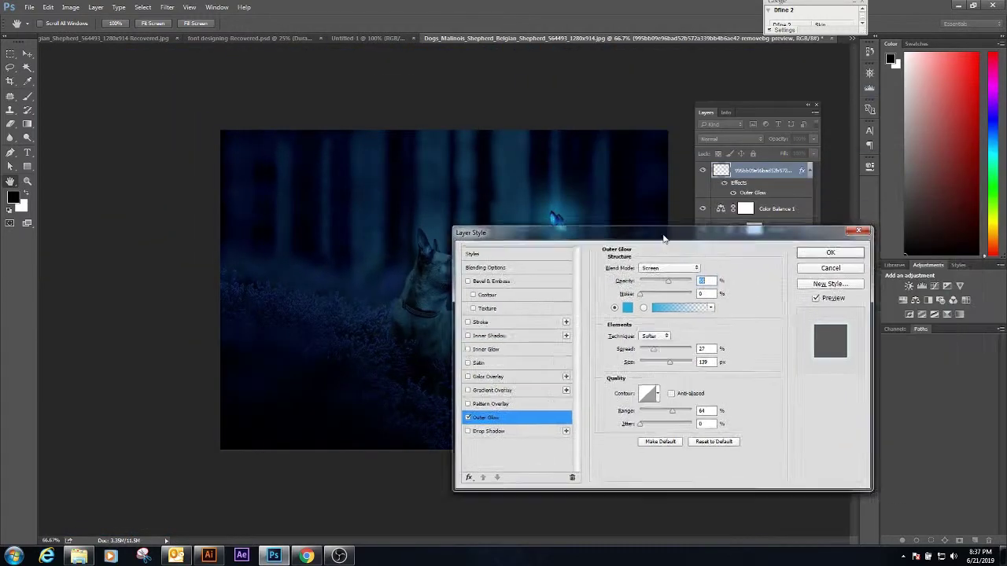
mouse_move(537, 417)
left_mouse_down()
mouse_move(554, 432)
mouse_move(536, 418)
left_mouse_up()
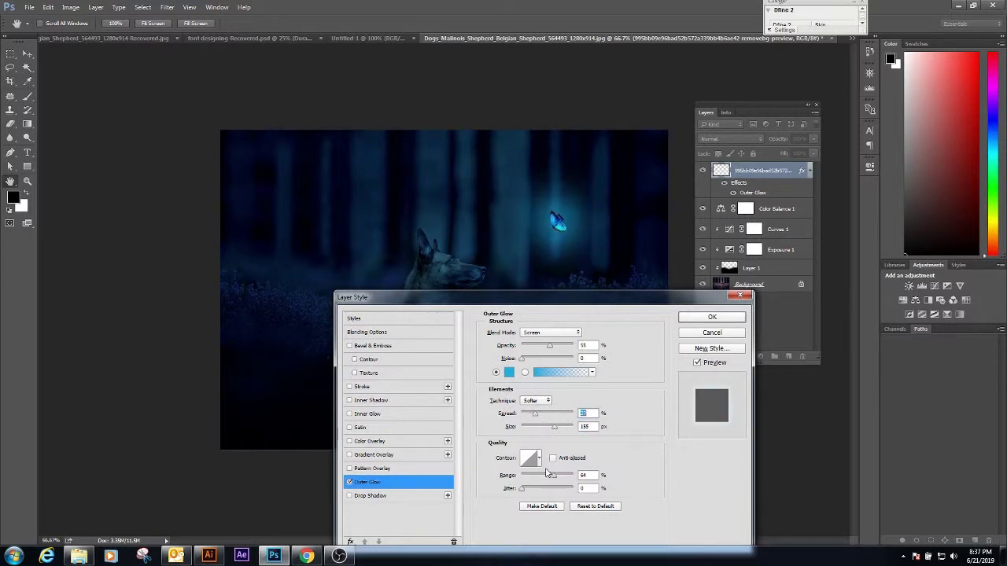
left_click_drag(553, 481, 549, 482)
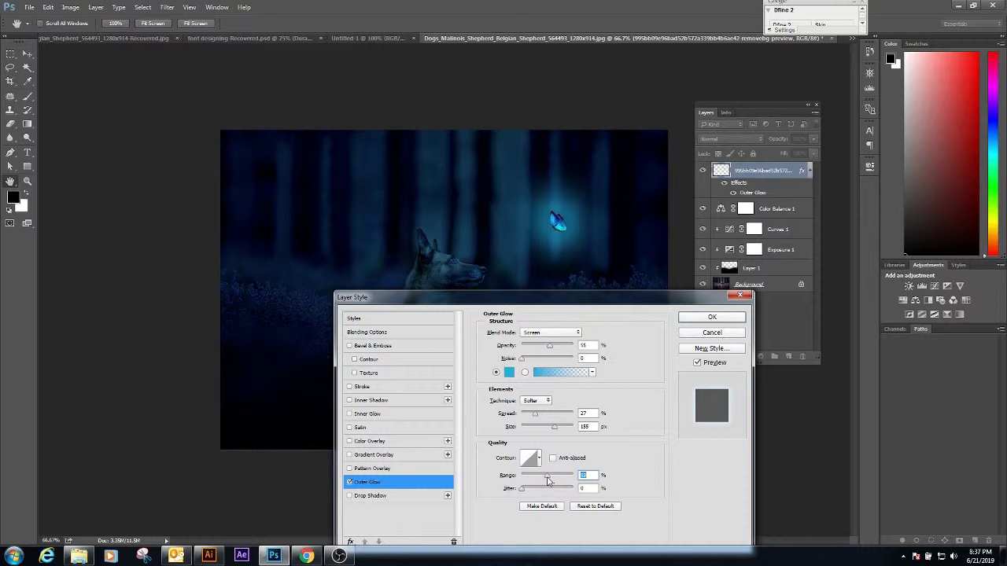
left_click_drag(550, 346, 556, 349)
left_click(685, 319)
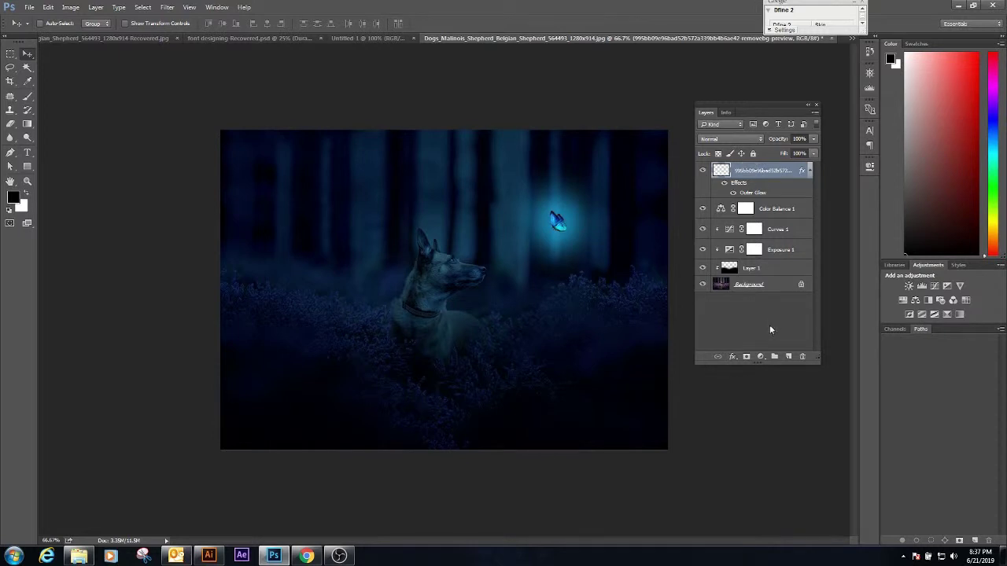
Step: Place the partical-01 image and move it over the butterfly
left_click(580, 218)
left_click(79, 556)
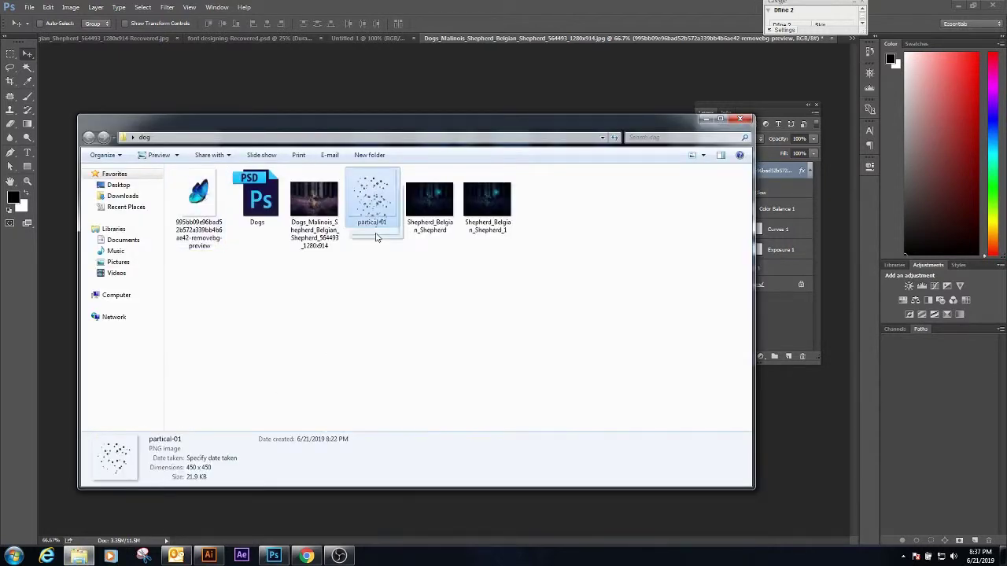
left_click_drag(371, 203, 514, 100)
key("Return")
left_click_drag(444, 290, 585, 213)
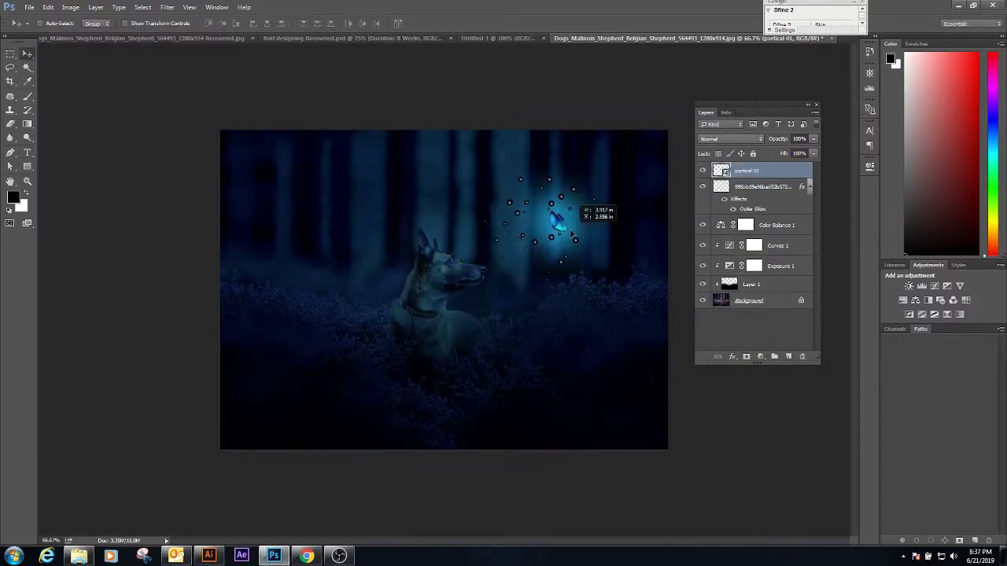
key("ctrl+plus")
scroll(477, 353, "up", 3)
scroll(477, 353, "right", 3)
Step: Shrink the particles, set them to Screen, and move the layer below the butterfly
key("ctrl+t")
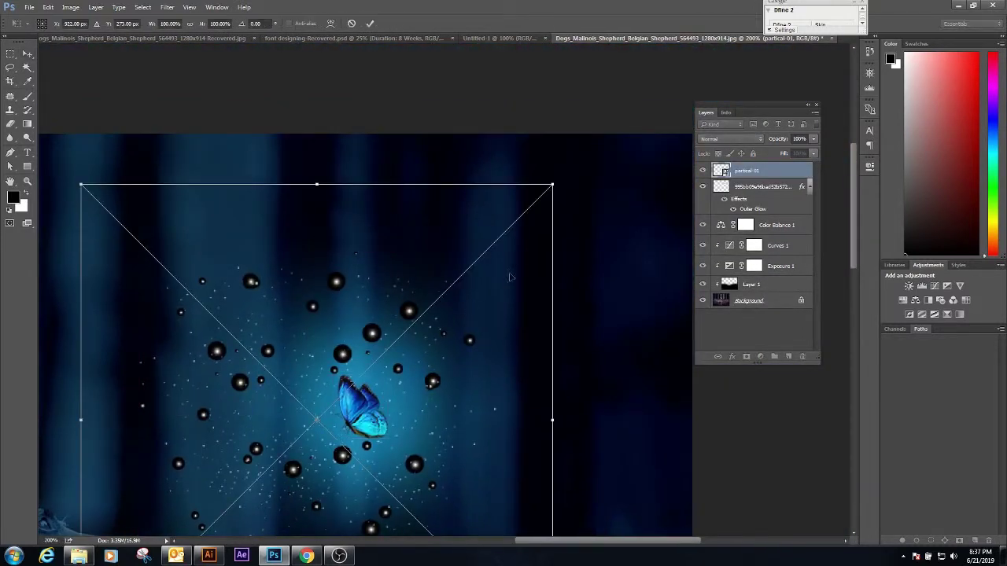
left_click_drag(553, 185, 467, 267)
key("Return")
mouse_move(387, 413)
left_mouse_down()
mouse_move(351, 371)
mouse_move(395, 355)
left_mouse_up()
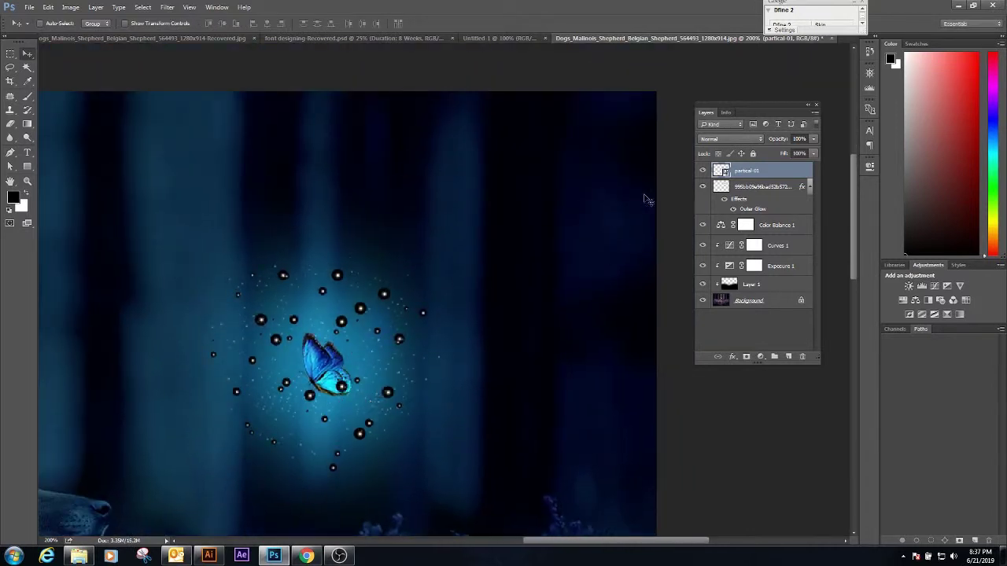
right_click(744, 165)
key("Escape")
left_click(730, 138)
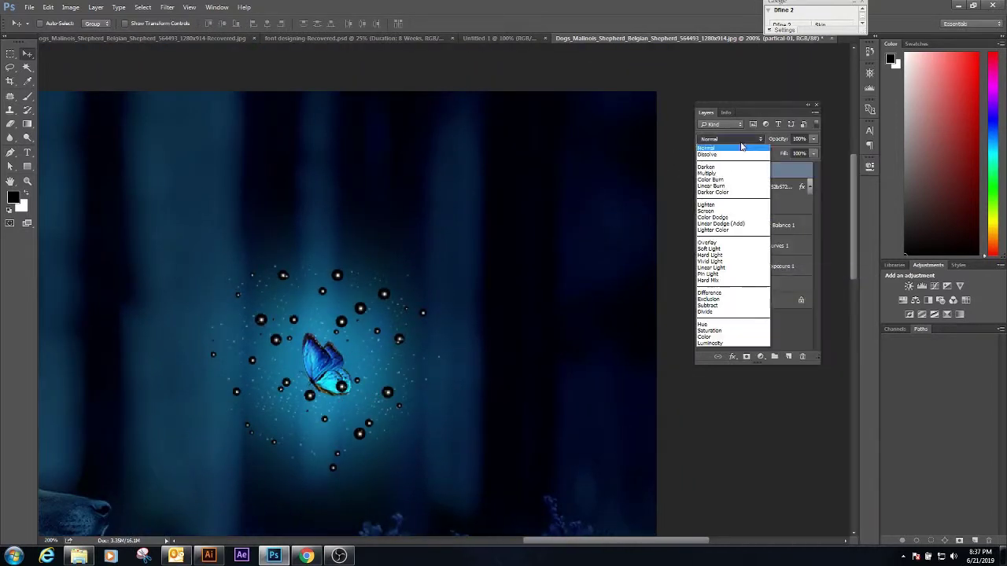
left_click(722, 210)
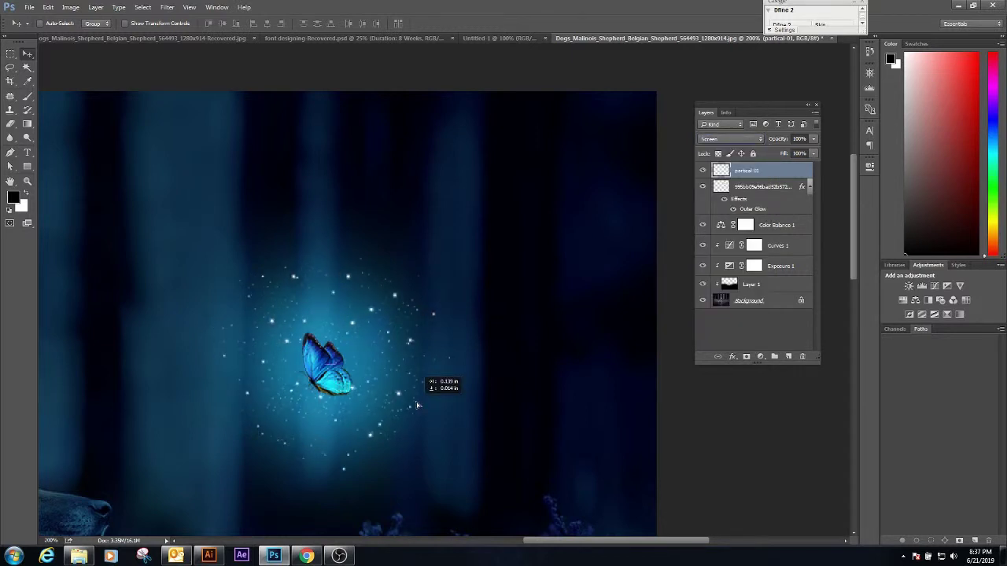
left_click_drag(405, 402, 410, 407)
left_click_drag(747, 171, 753, 209)
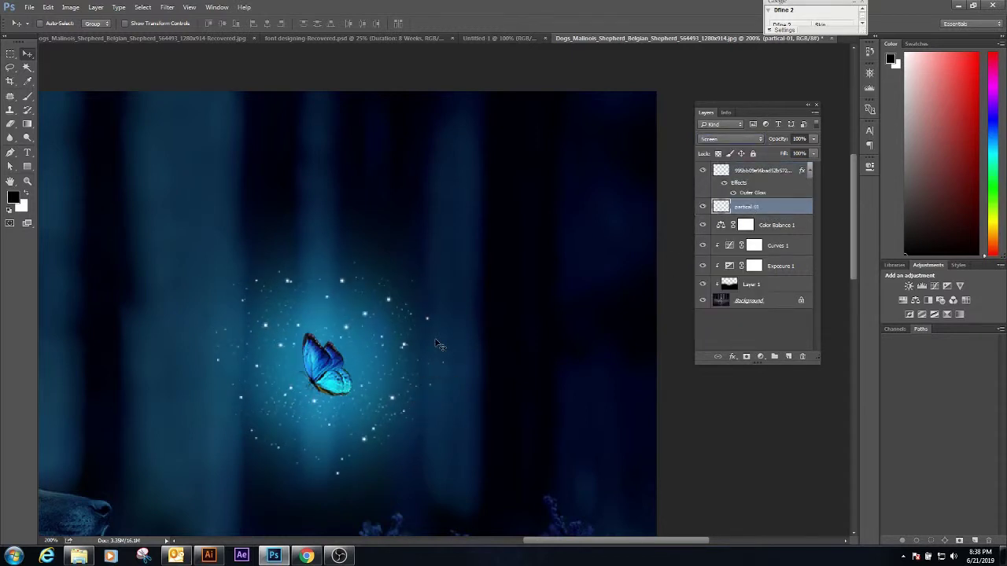
Step: Add a layer mask to the particle layer and set the brush to 117 px
key("b")
left_click(746, 357)
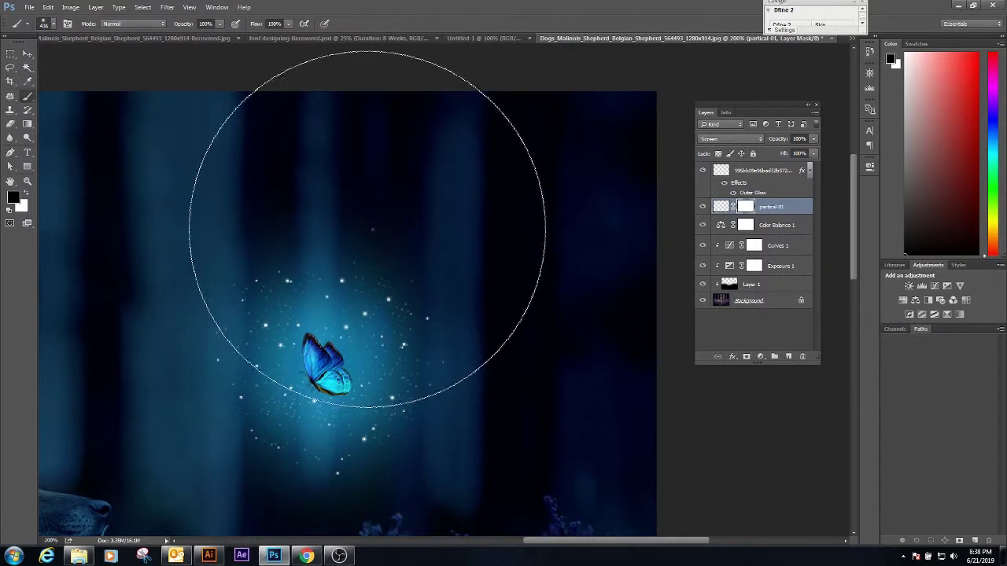
right_click(370, 227)
left_click_drag(494, 260, 469, 259)
key("Return")
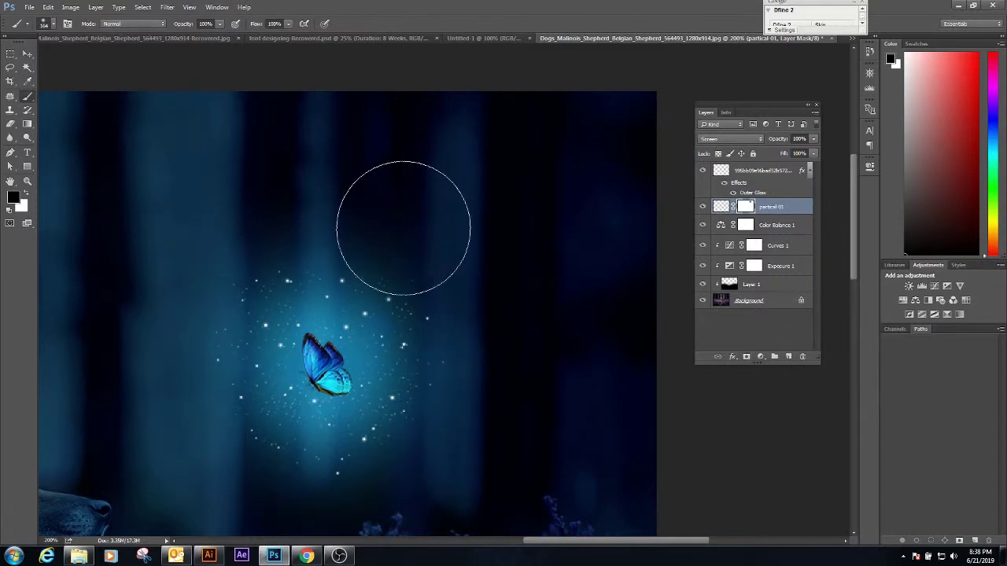
right_click(469, 251)
left_click_drag(565, 271, 557, 271)
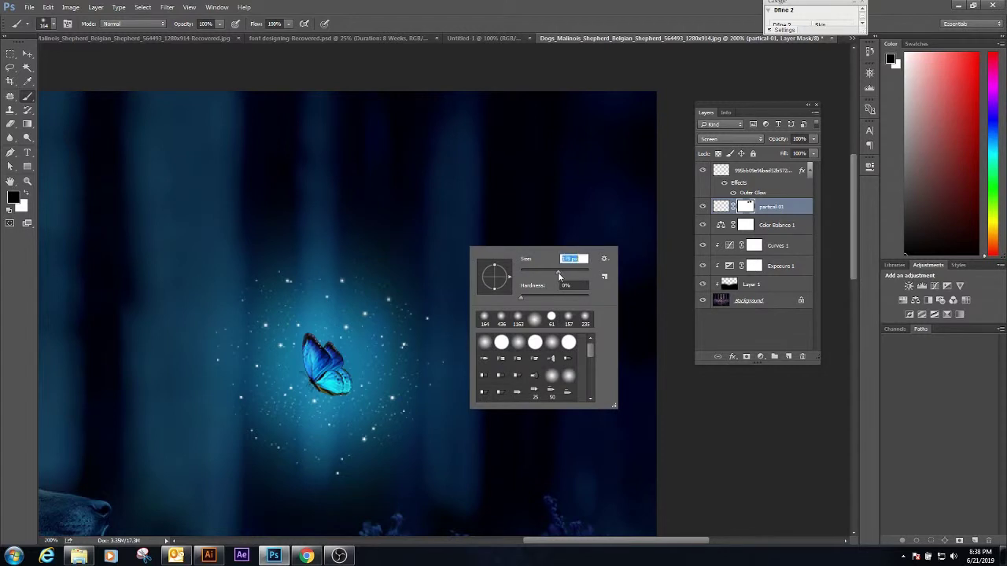
key("Return")
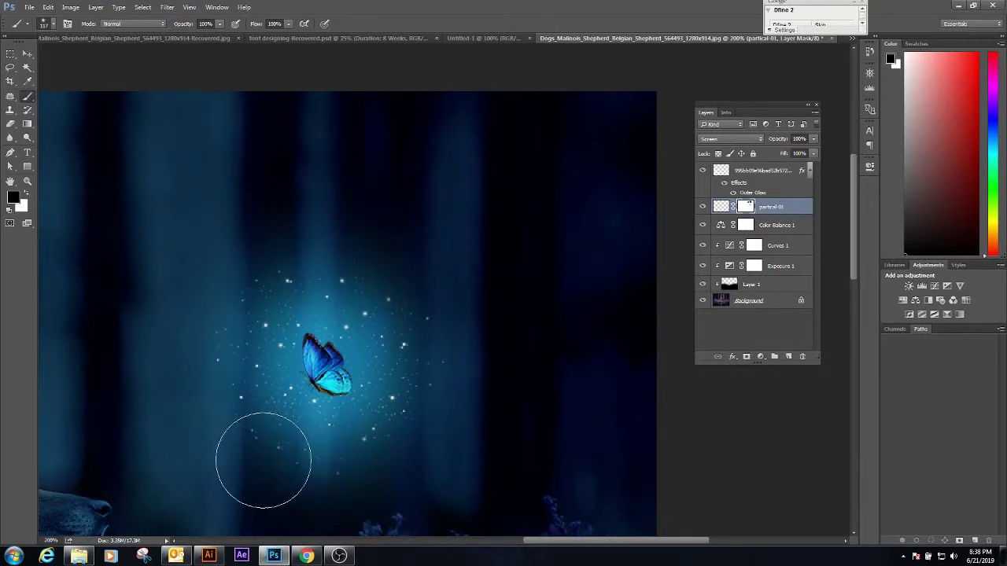
Step: Lower the brush opacity to 10%
left_click_drag(367, 416, 369, 341)
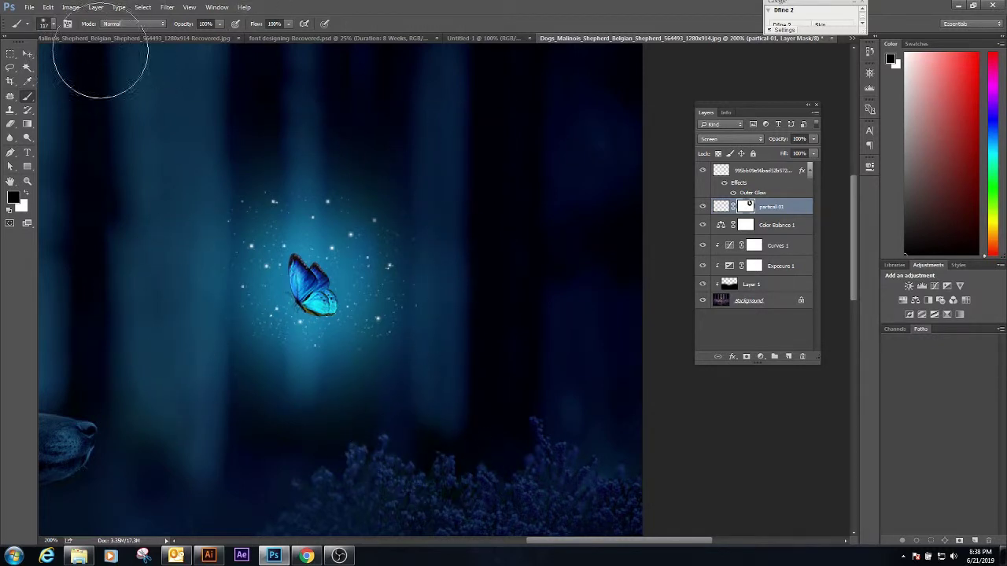
left_click(219, 24)
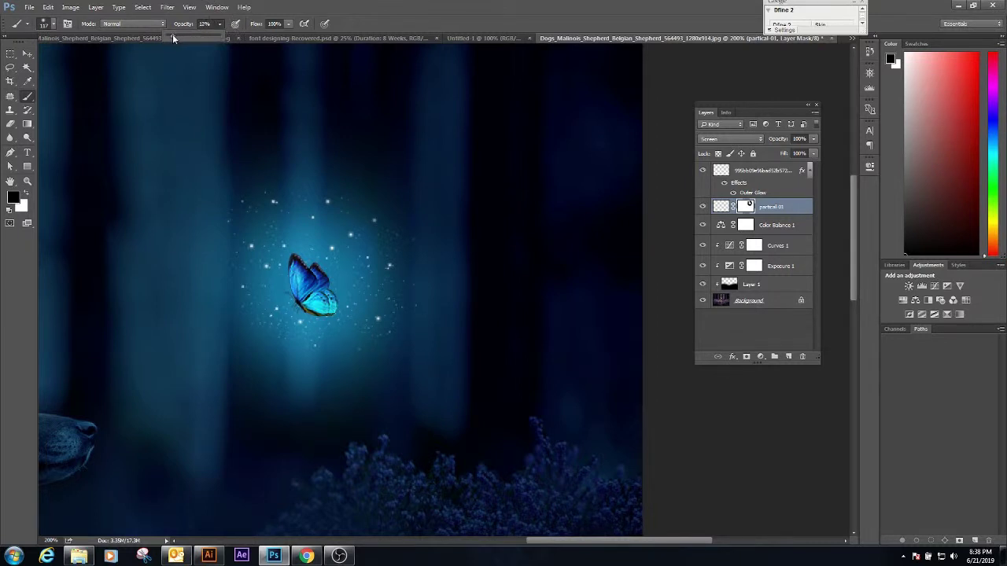
left_click_drag(172, 34, 172, 35)
right_click(470, 227)
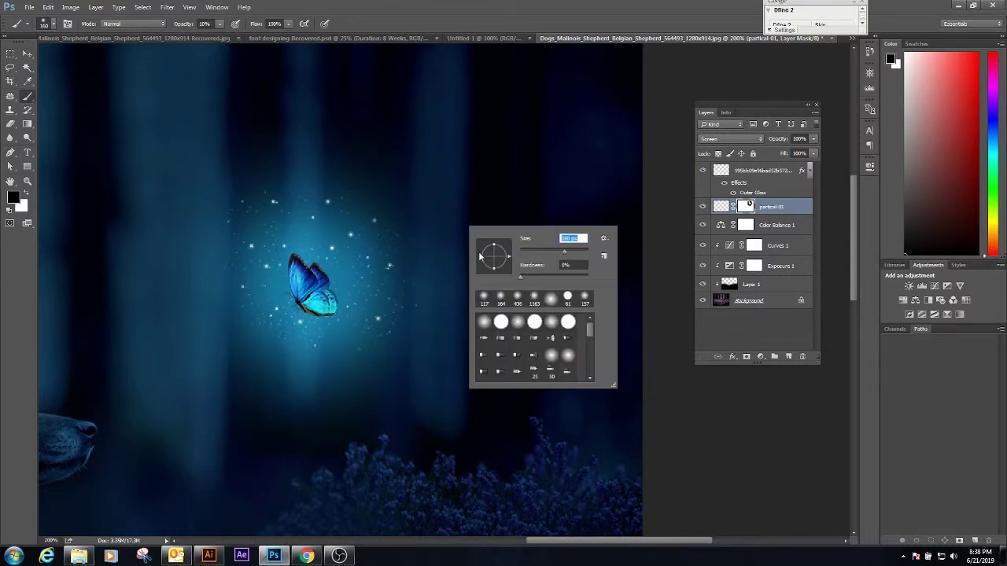
key("Return")
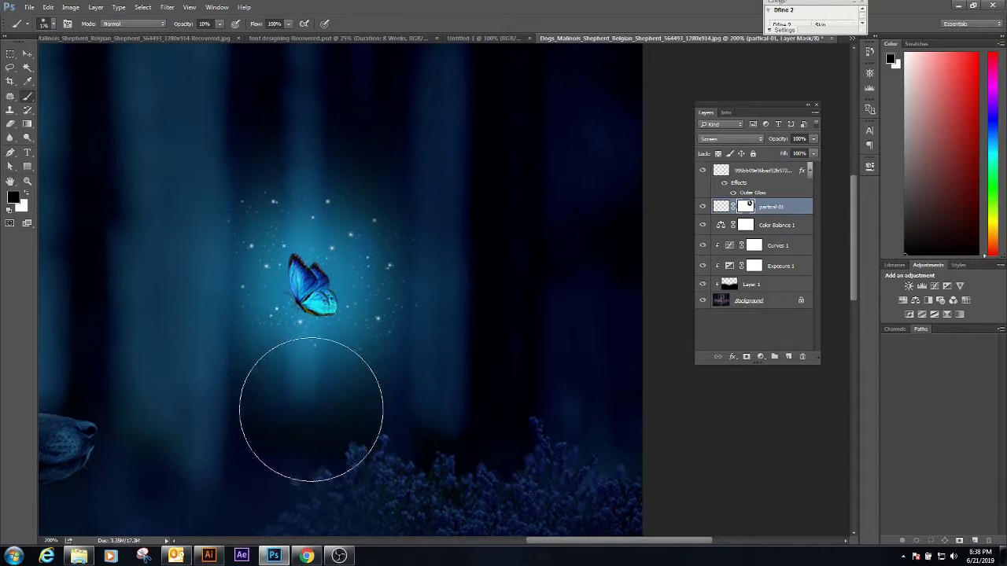
Step: Scale up the partical-01 layer and reposition it around the butterfly
left_click(27, 54)
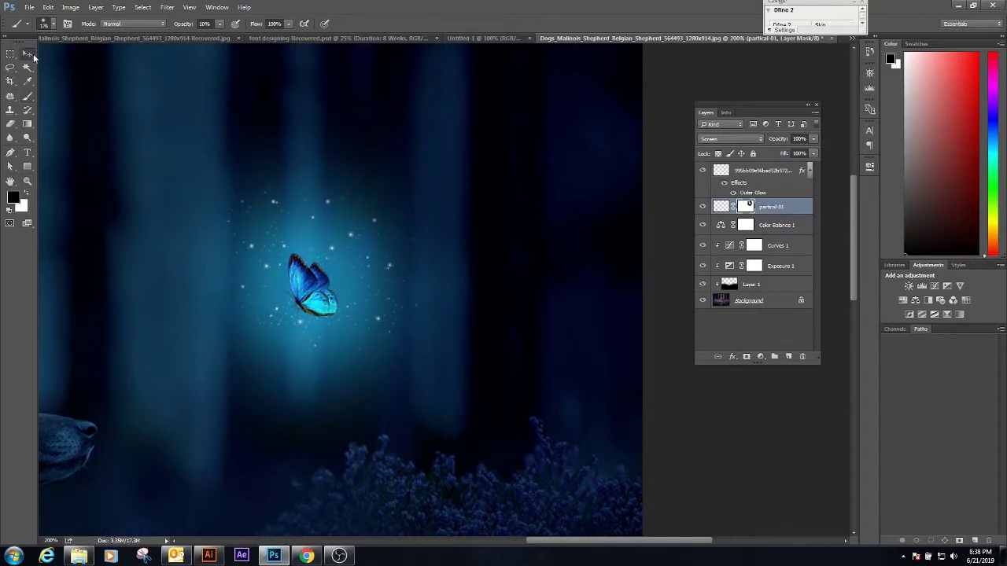
key("ctrl+t")
left_click_drag(428, 399, 446, 414)
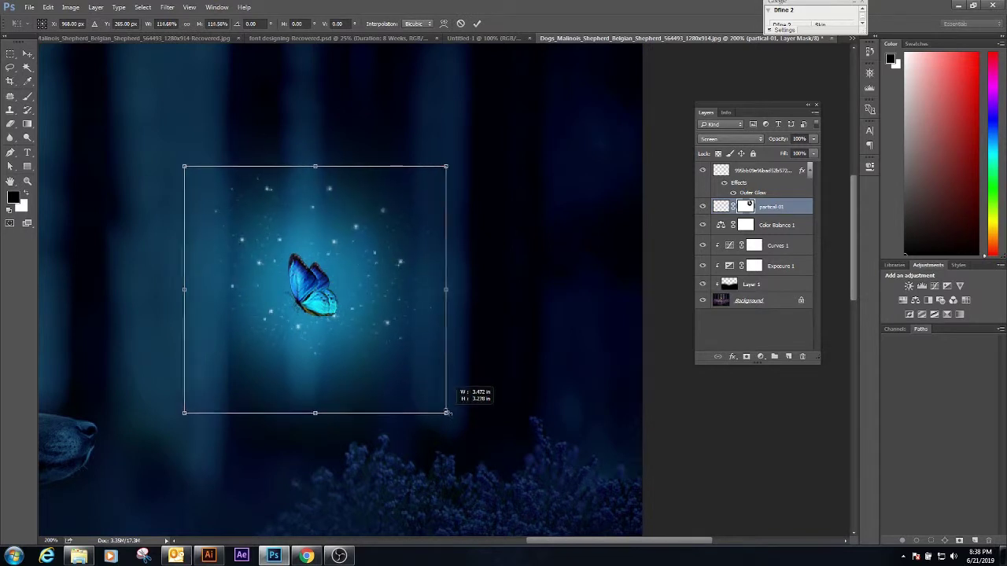
key("Return")
left_click_drag(313, 256, 315, 262)
left_click_drag(334, 264, 368, 272)
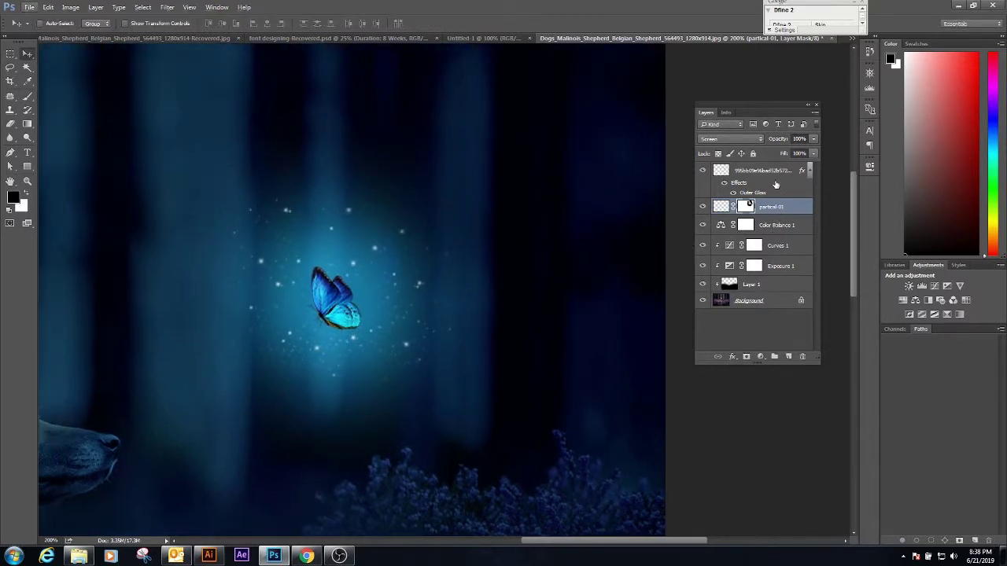
Step: Create a new layer beneath partical-01 and pick the butterfly's cyan as paint colour
left_click(775, 181)
left_click(762, 209)
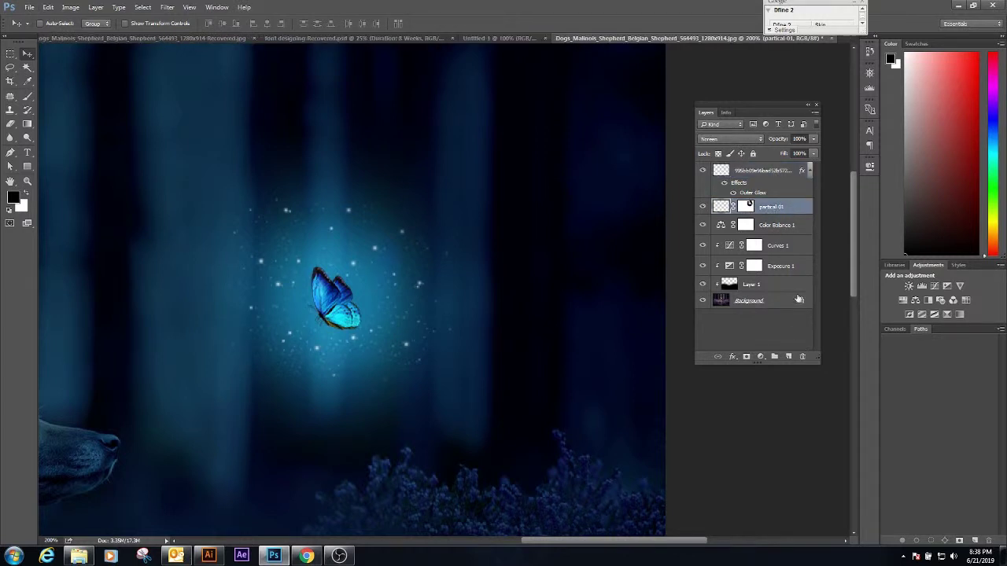
left_click(788, 356)
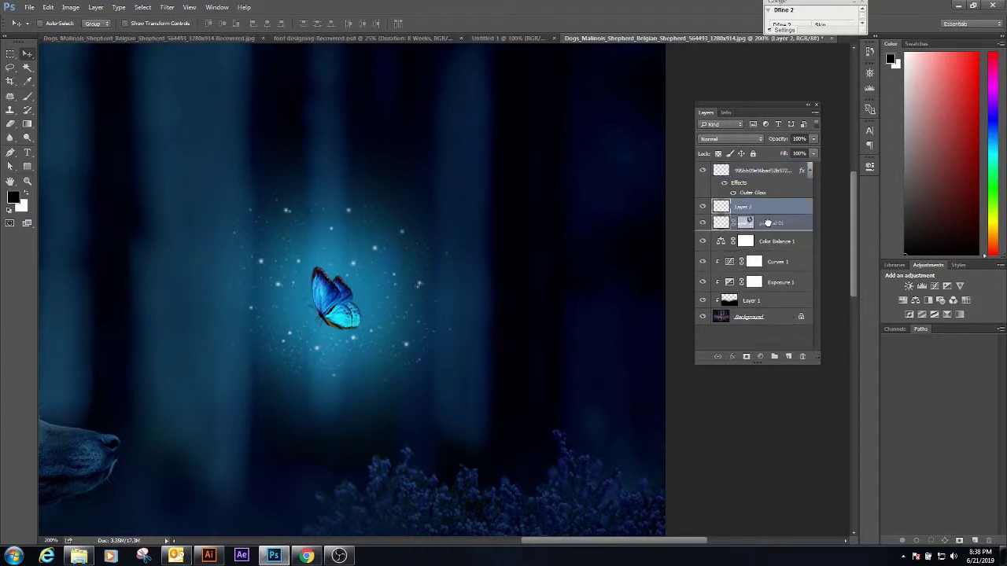
left_click_drag(767, 206, 770, 230)
key("b")
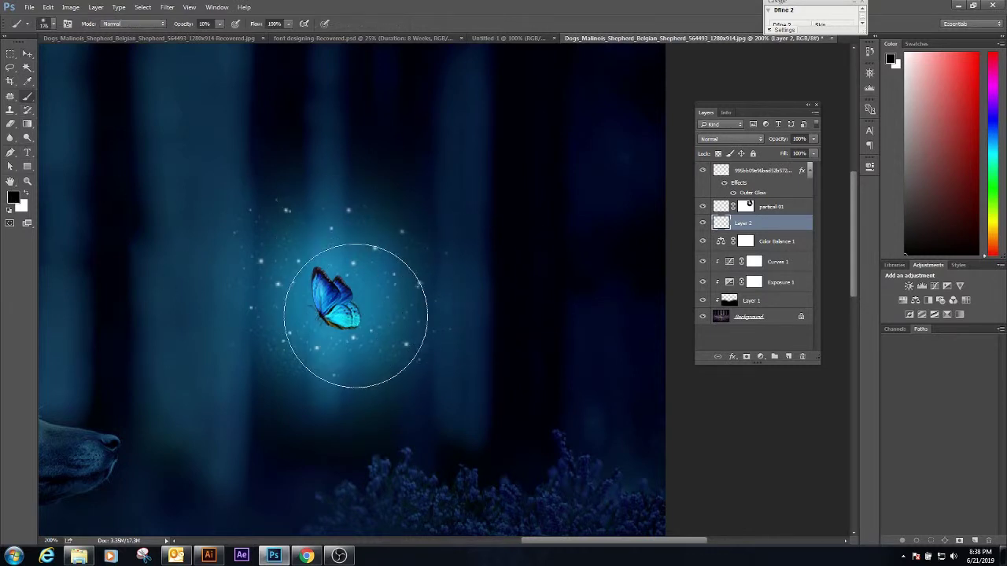
left_click(347, 314, "alt")
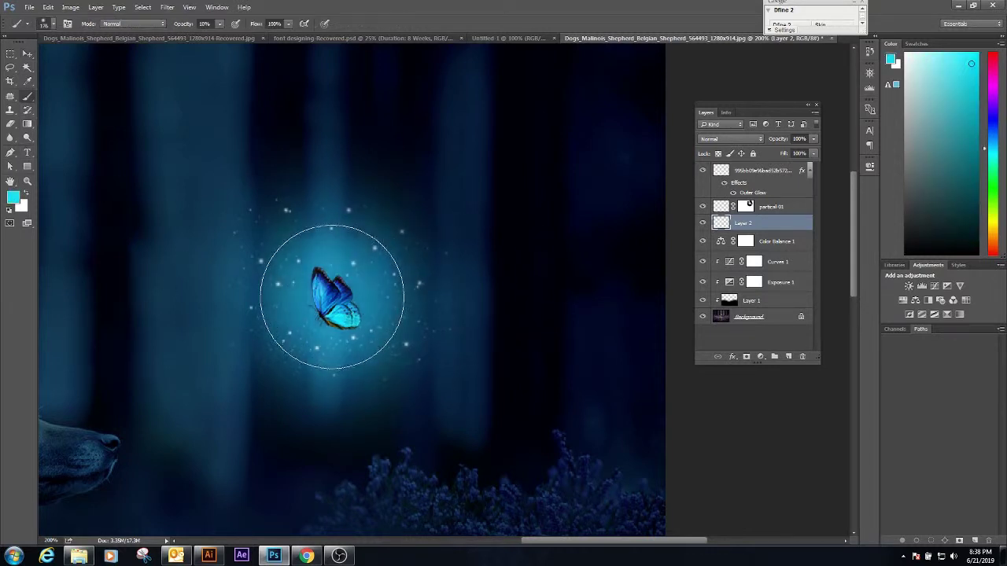
Step: Enlarge the cyan glow, set its layer to Screen, and scale it up further
key("ctrl+t")
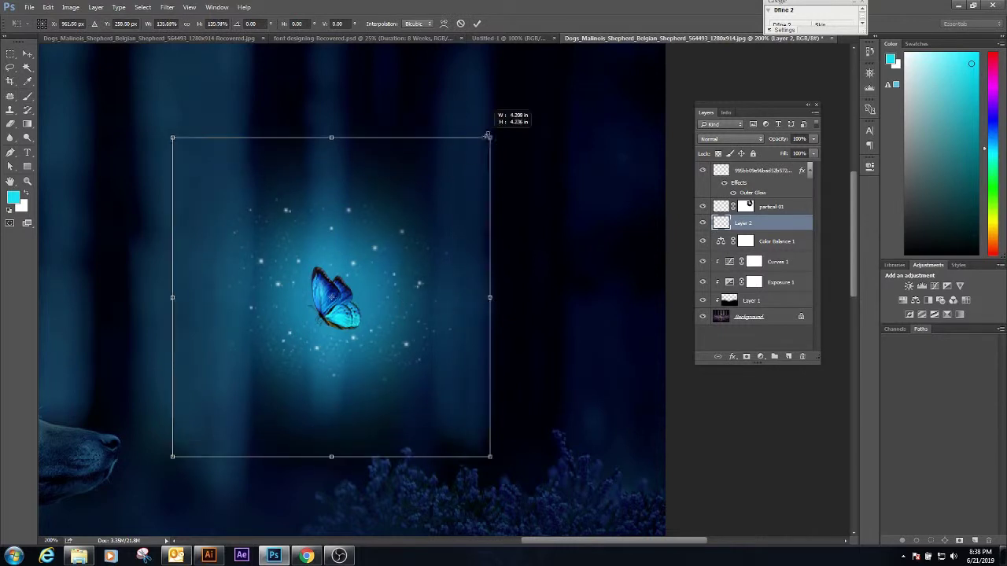
left_click_drag(451, 178, 488, 135)
key("Return")
left_click(29, 52)
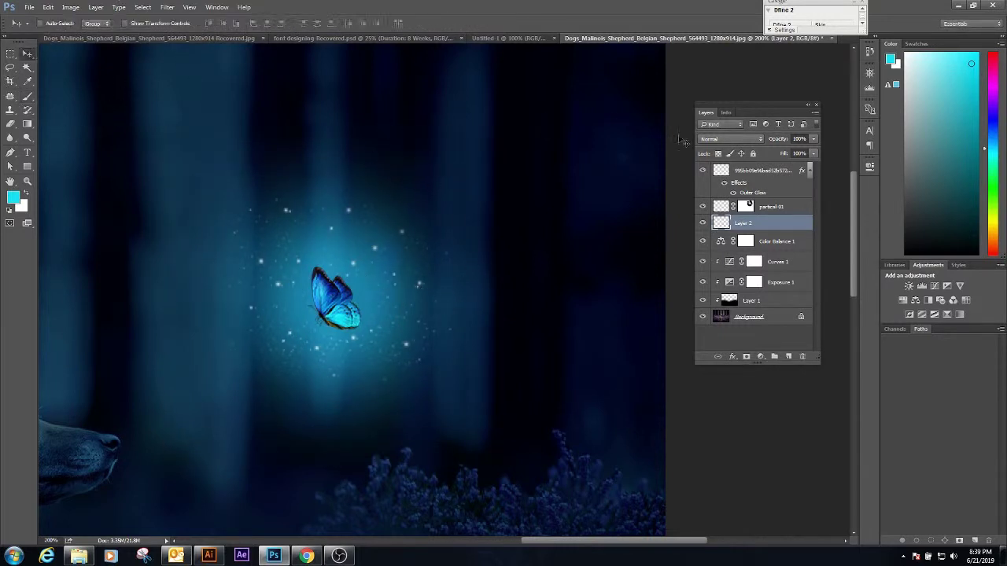
left_click(720, 142)
left_click(716, 213)
key("ctrl+t")
left_click_drag(495, 131, 549, 79)
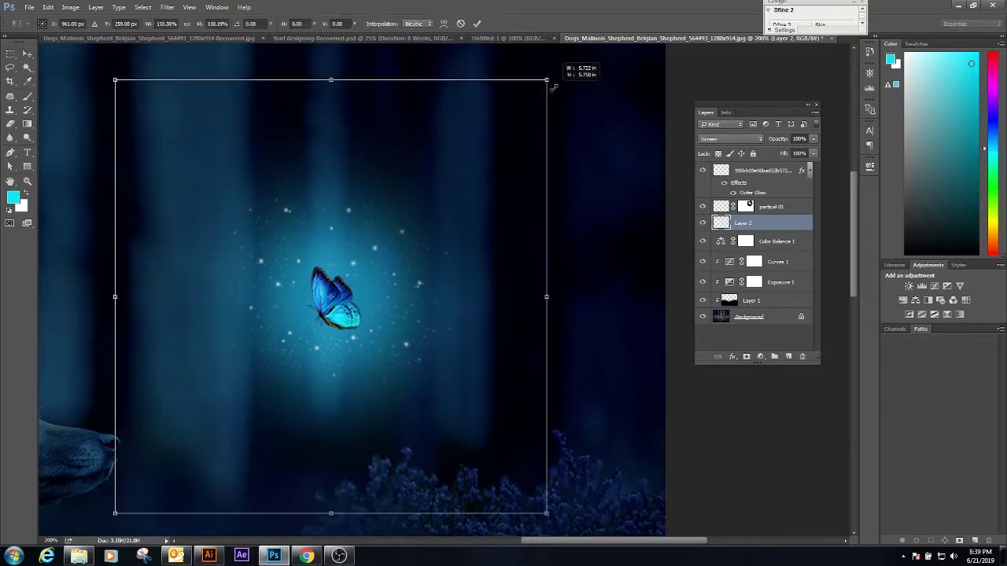
key("Return")
scroll(414, 219, "down", 2)
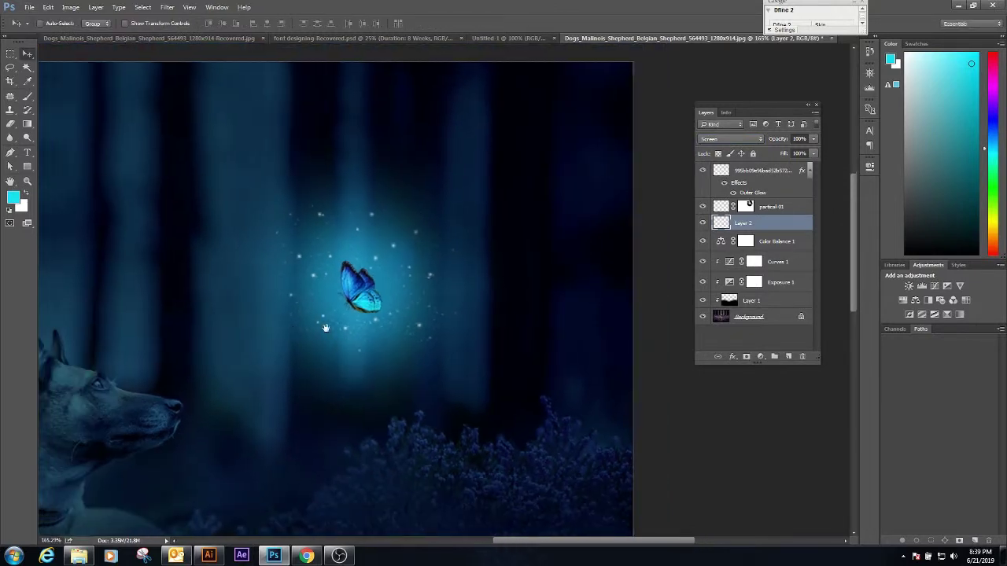
Step: Select the Exposure 1 layer mask and set up a small soft black brush at 100% opacity
scroll(325, 325, "up", 4)
scroll(297, 337, "up", 3)
scroll(351, 310, "up", 3)
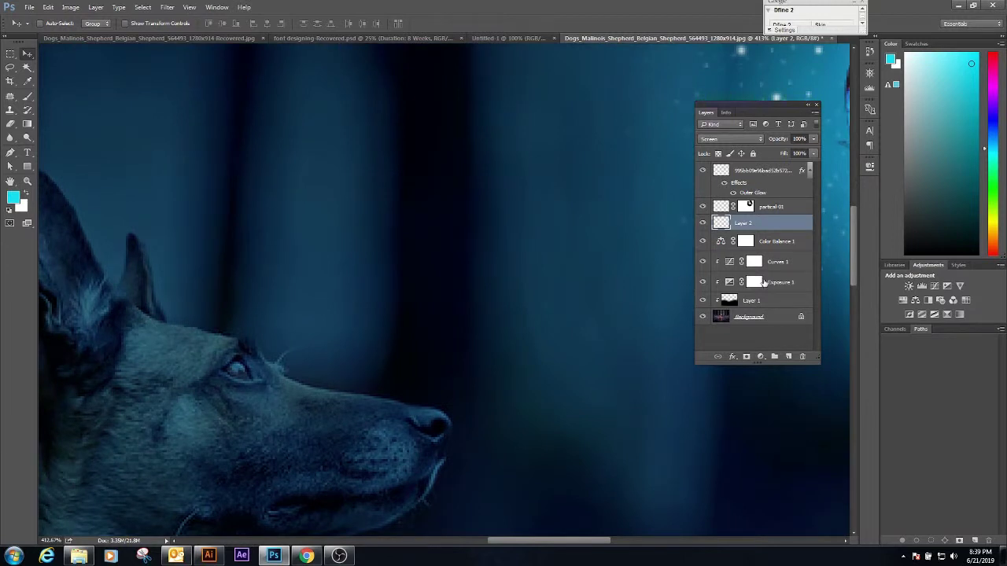
left_click(777, 319)
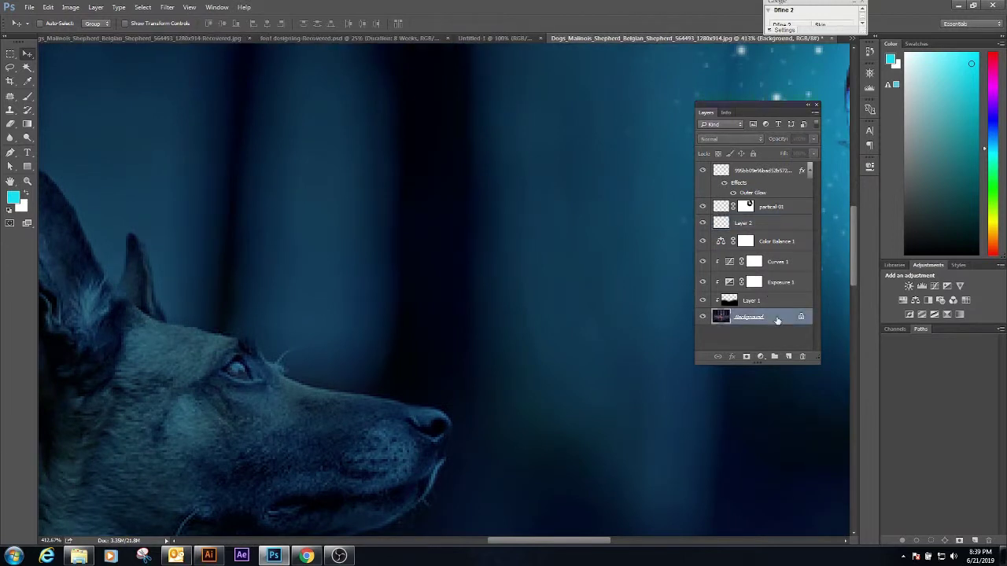
left_click(754, 281)
key("d")
scroll(308, 377, "up", 1)
key("b")
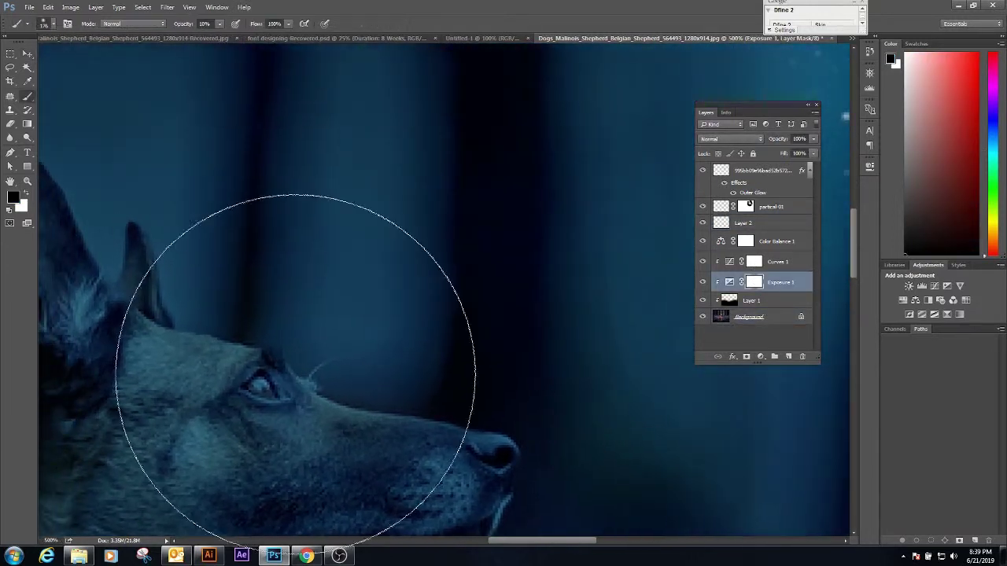
right_click(338, 359)
left_click_drag(347, 379, 353, 379)
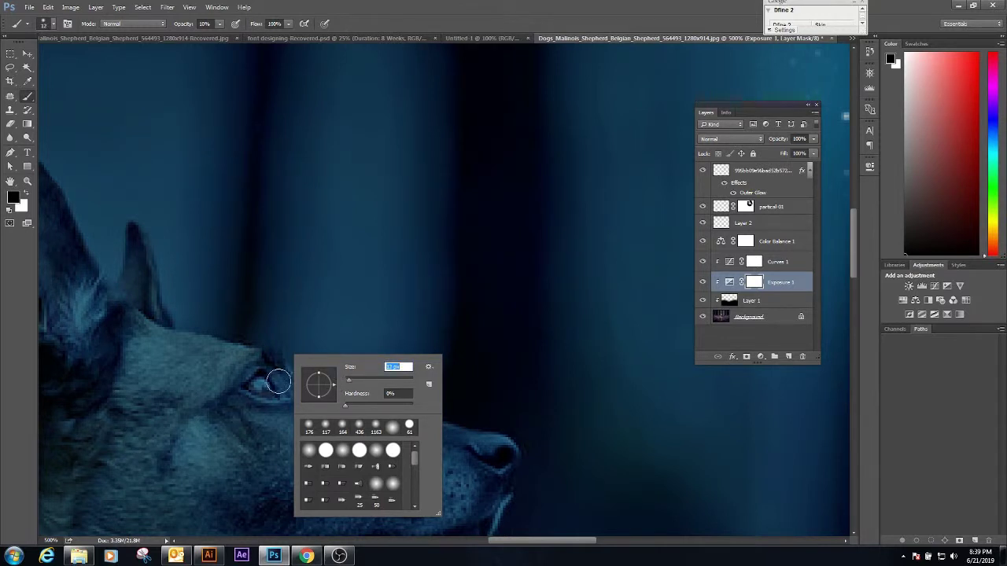
left_click(221, 25)
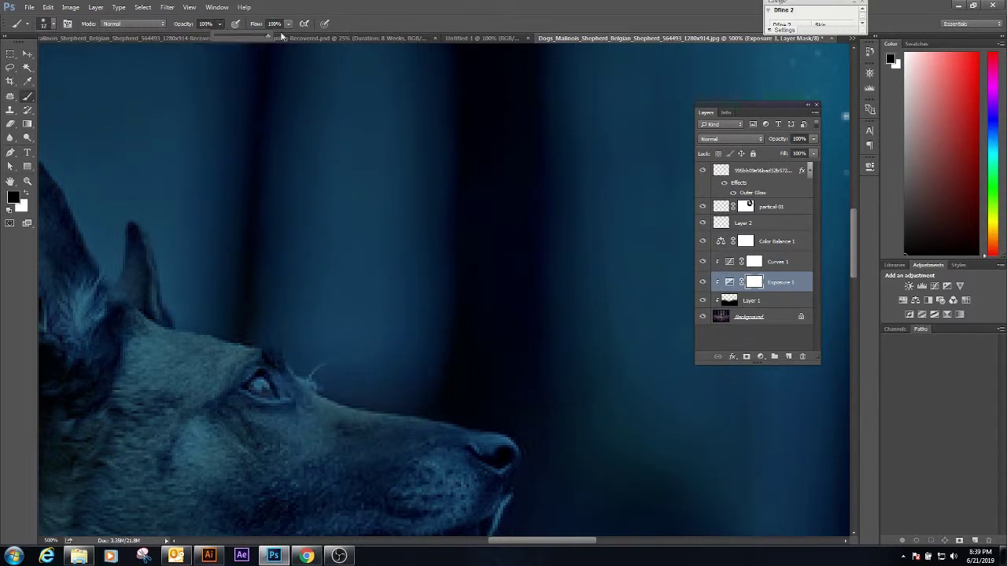
Step: Paint over the dog's eye with a 7 px brush to reveal a warm reddish glint
right_click(314, 367)
left_click(415, 378)
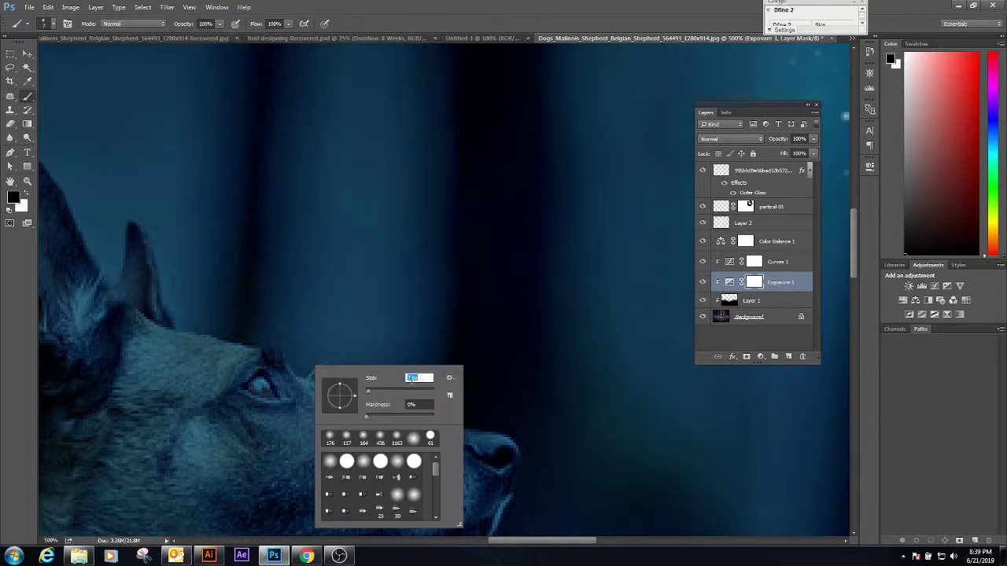
type("7")
left_click(264, 386)
right_click(359, 360)
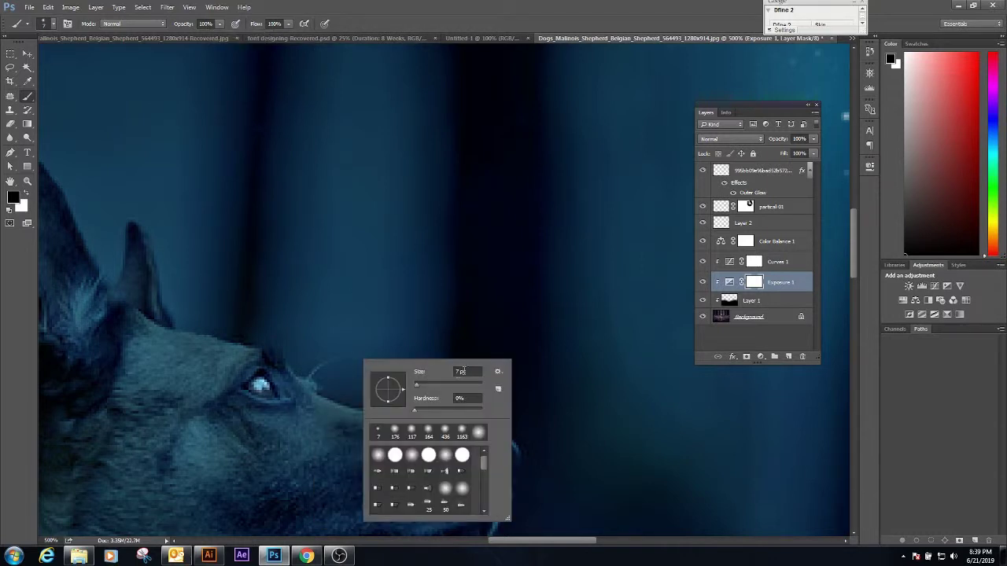
left_click(468, 372)
left_click(260, 386)
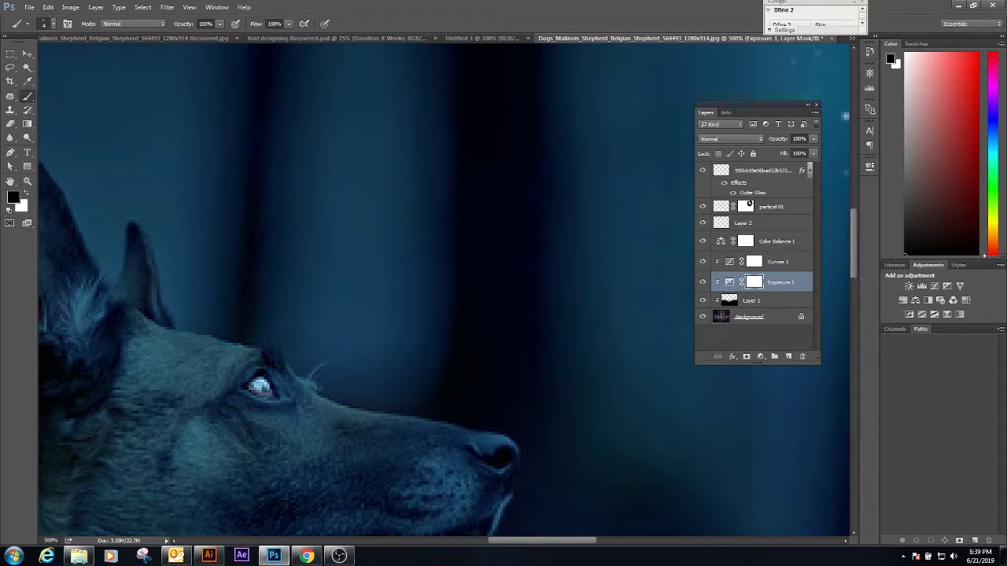
left_click(764, 261)
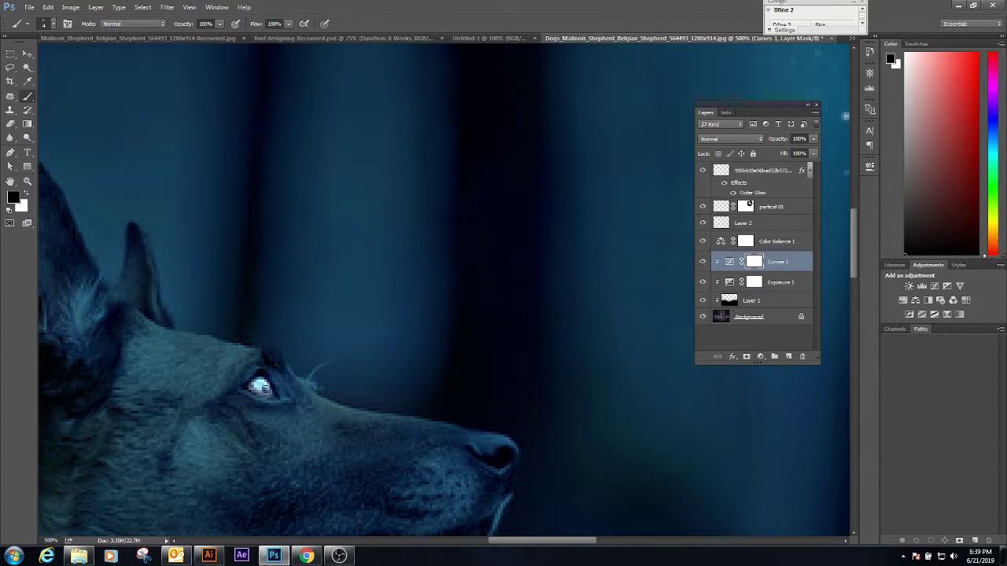
left_click(749, 244)
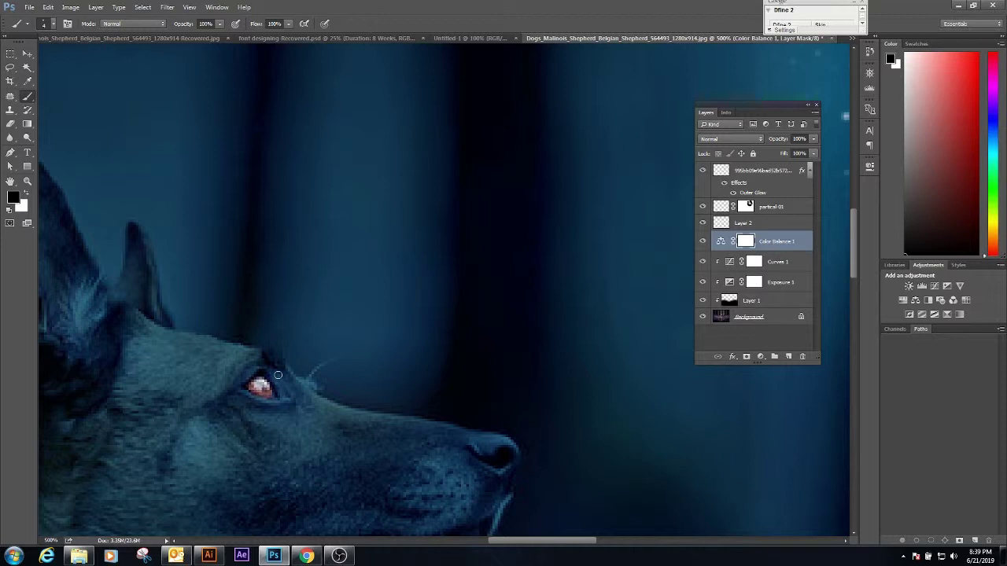
left_click(785, 300)
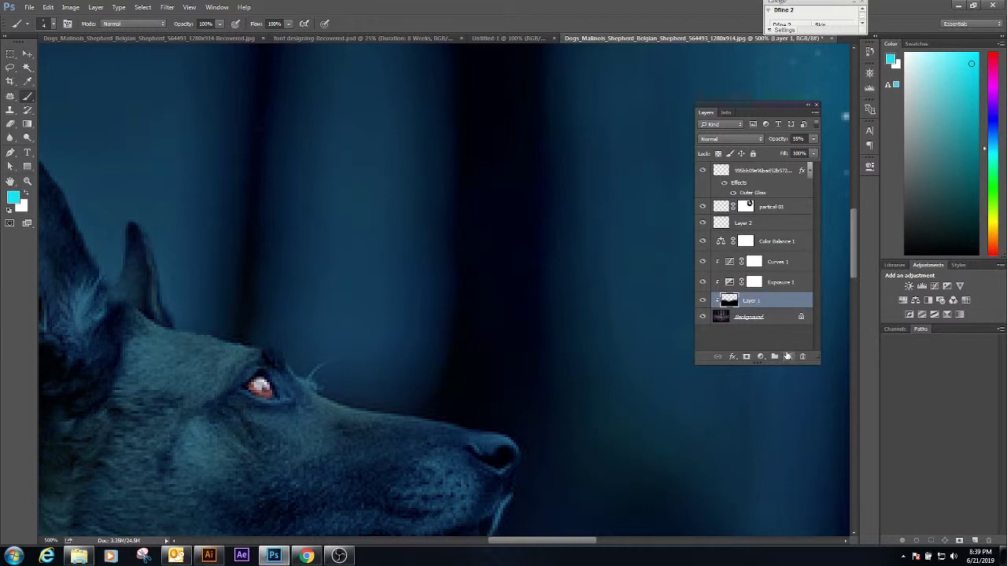
Step: Paint a cyan glow over the dog's eye on a new layer above Layer 1
left_click(788, 358)
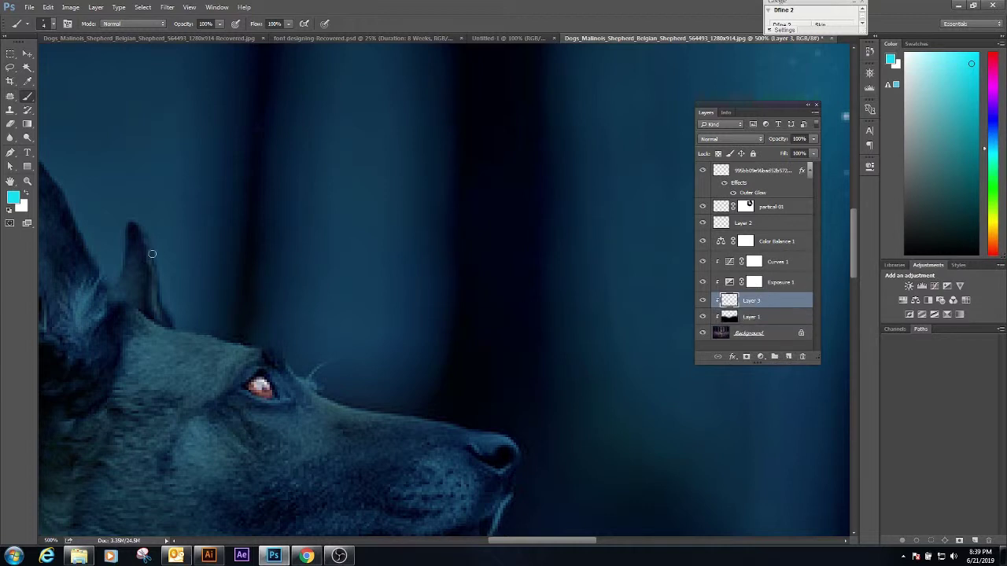
right_click(347, 338)
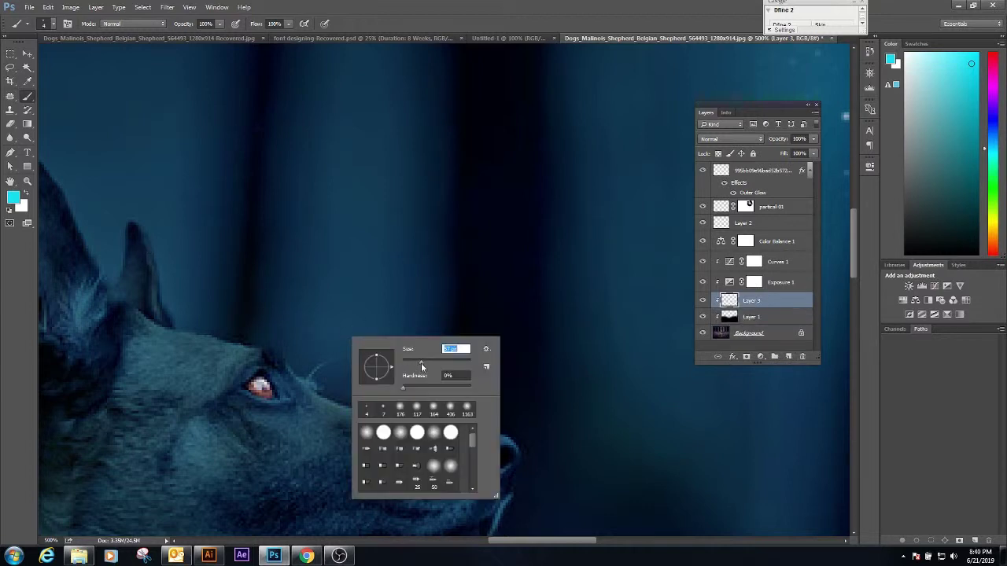
left_click(265, 385)
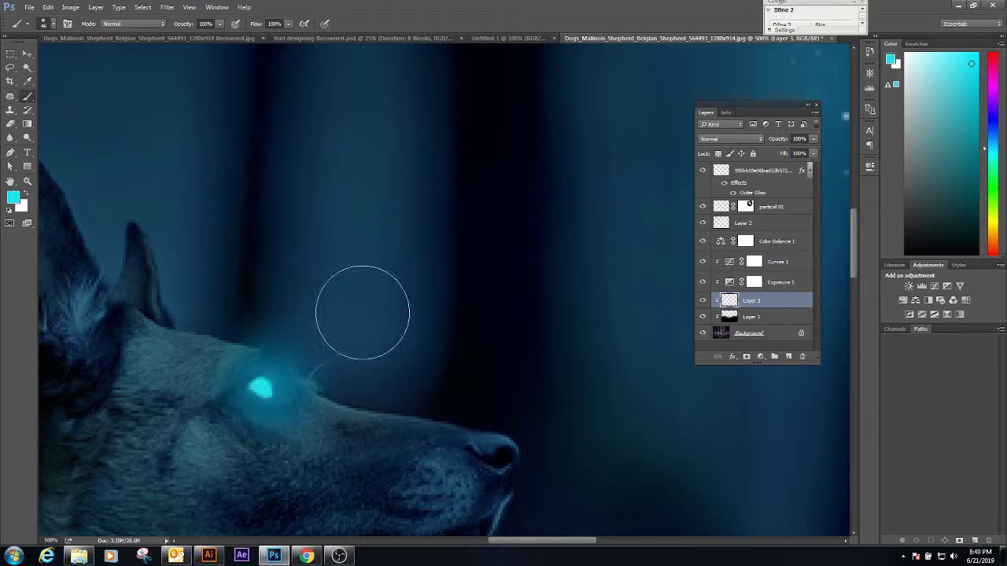
Step: Set the eye glow layer to Color blend mode and scale it down to fit the eye
left_click(27, 53)
left_click(731, 139)
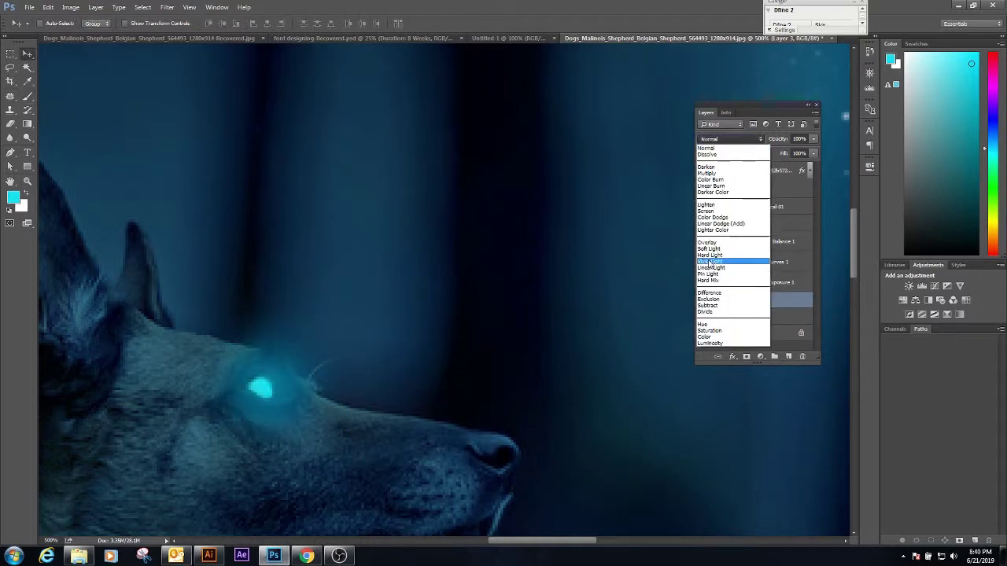
left_click(707, 337)
key("ctrl+t")
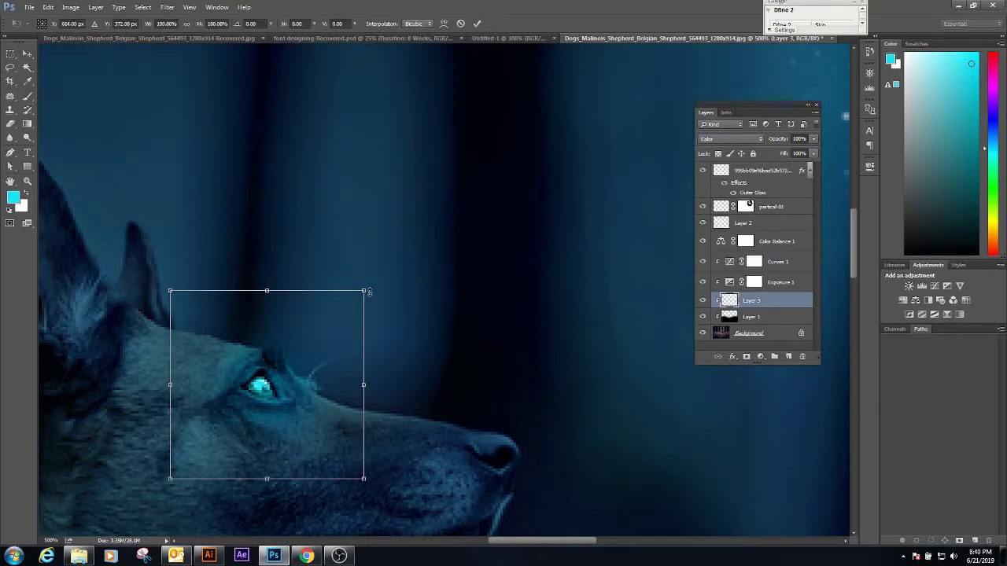
left_click_drag(365, 291, 340, 318)
key("Return")
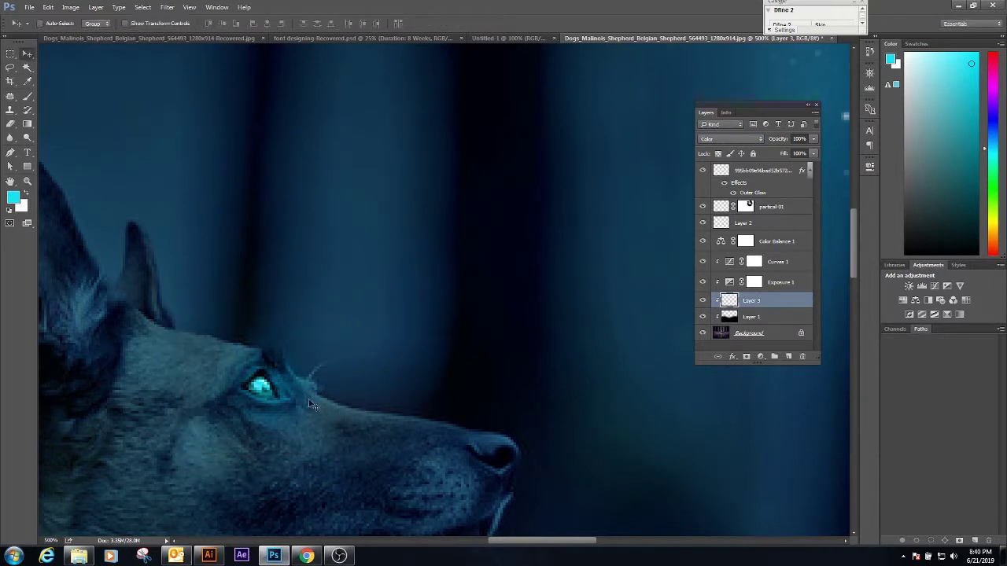
left_click_drag(370, 376, 425, 373)
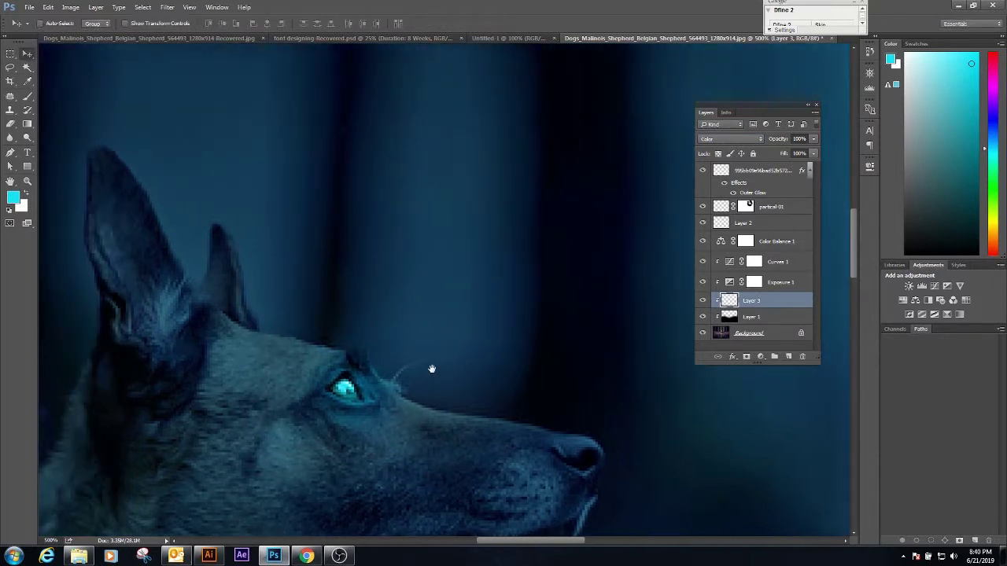
Step: Add a layer mask to Layer 3 and set the brush opacity to 15%
left_click(747, 358)
key("b")
right_click(495, 326)
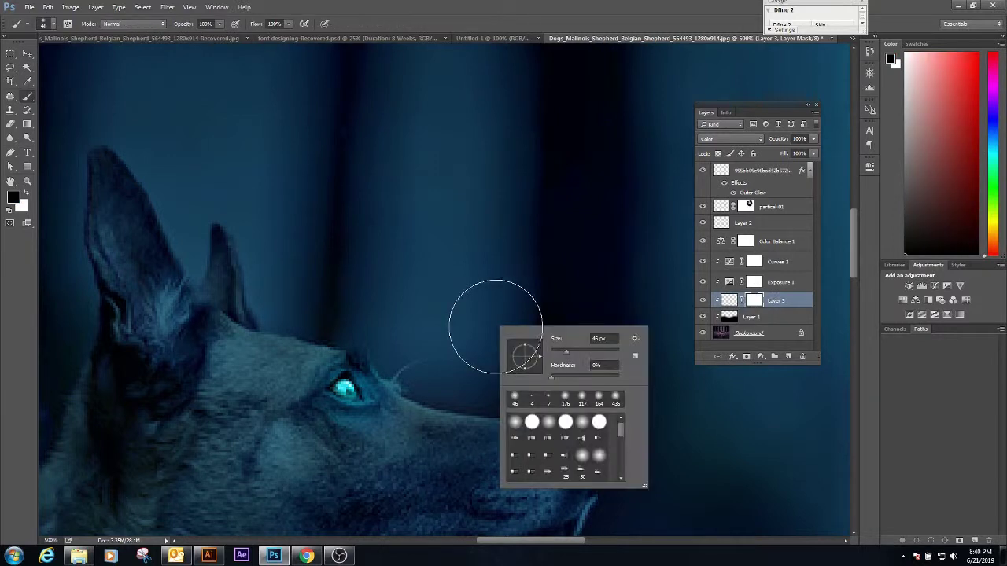
key("Escape")
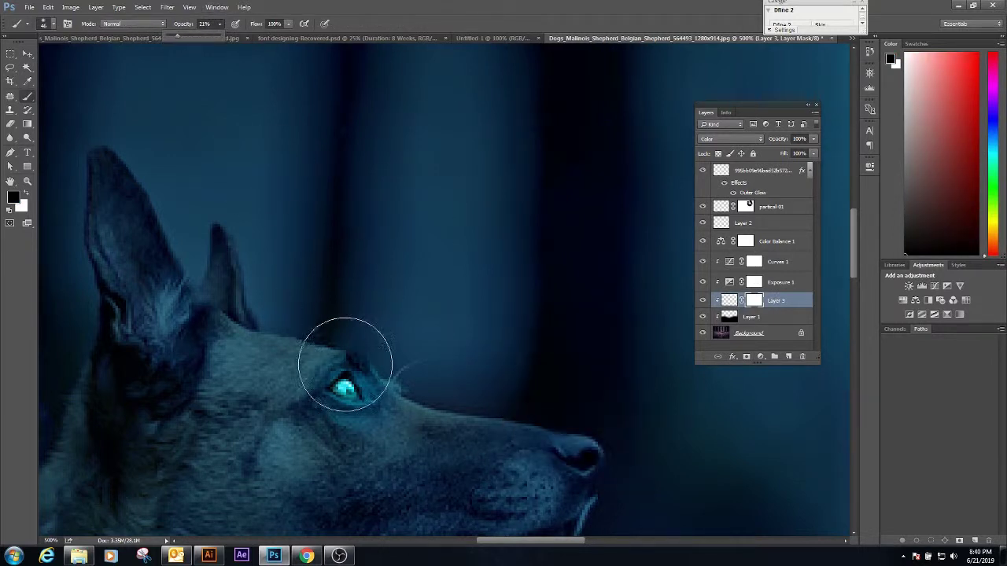
key("2")
key("1")
left_click(220, 24)
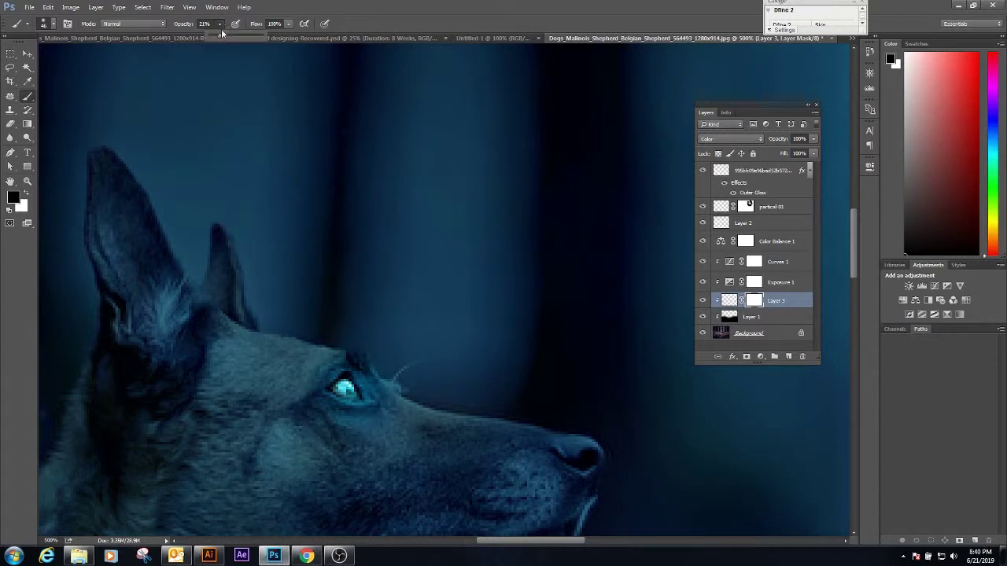
left_click_drag(222, 37, 217, 37)
Step: Clip Color Balance 1 to the layers below and select its mask for brushing
left_click(29, 52)
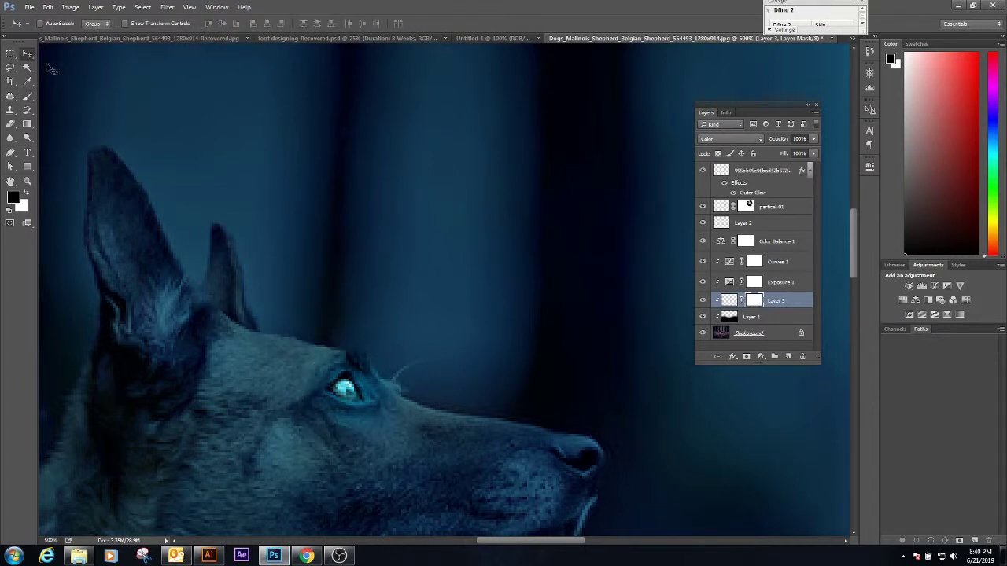
left_click(772, 332)
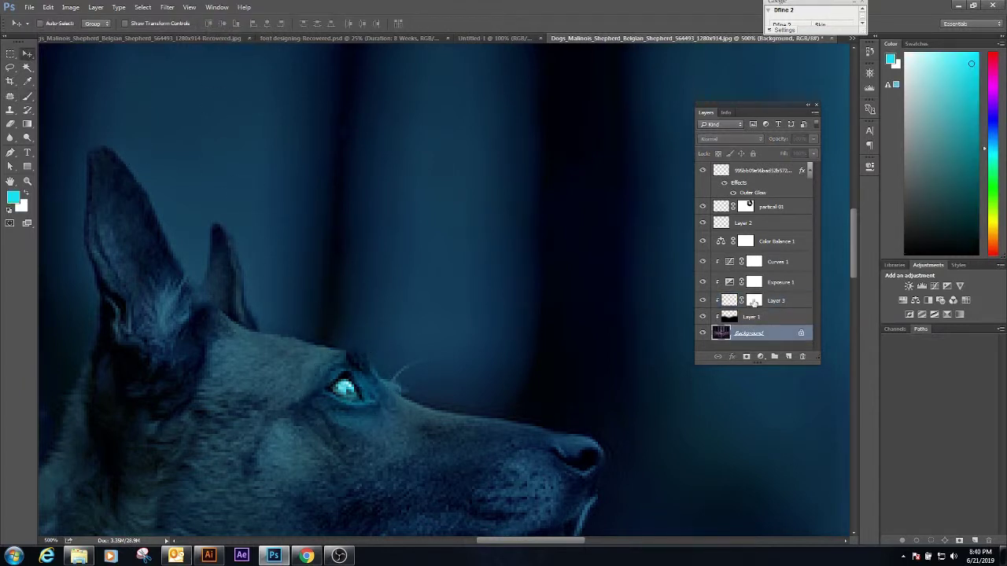
left_click(754, 263)
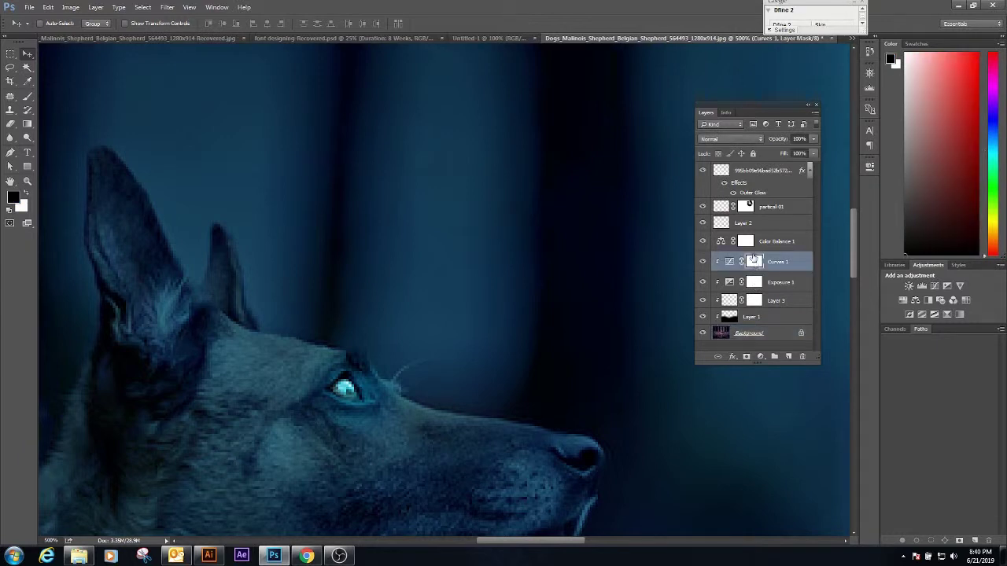
left_click(729, 244, "alt")
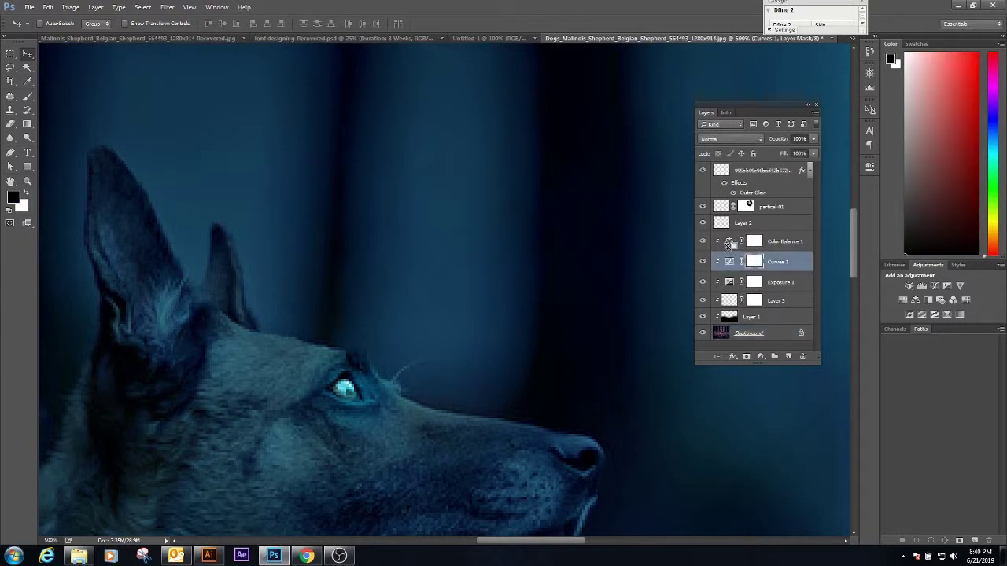
left_click(755, 242)
key("b")
scroll(429, 333, "left", 5)
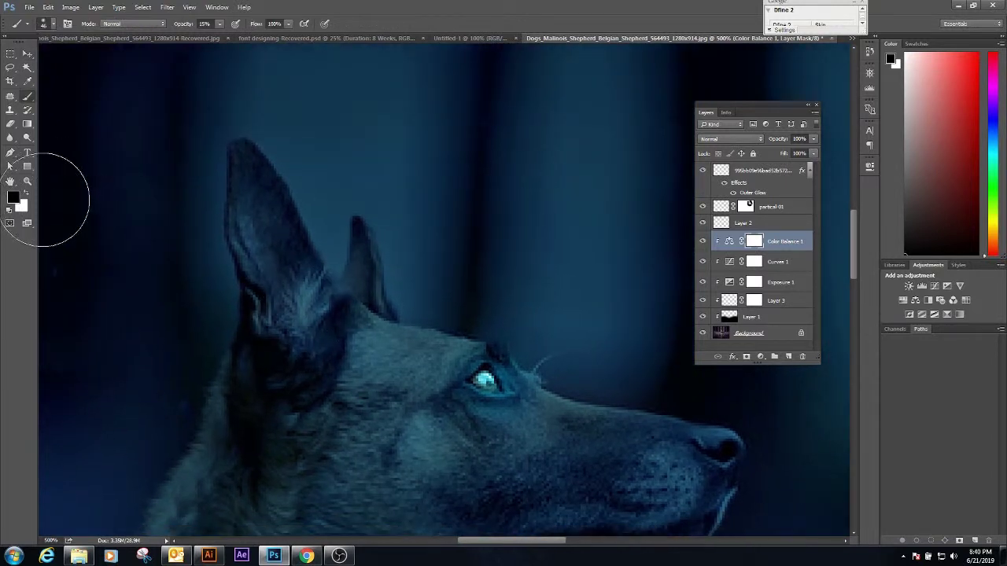
Step: Select the Exposure 1 mask and set up a resized soft black brush
left_click(24, 195)
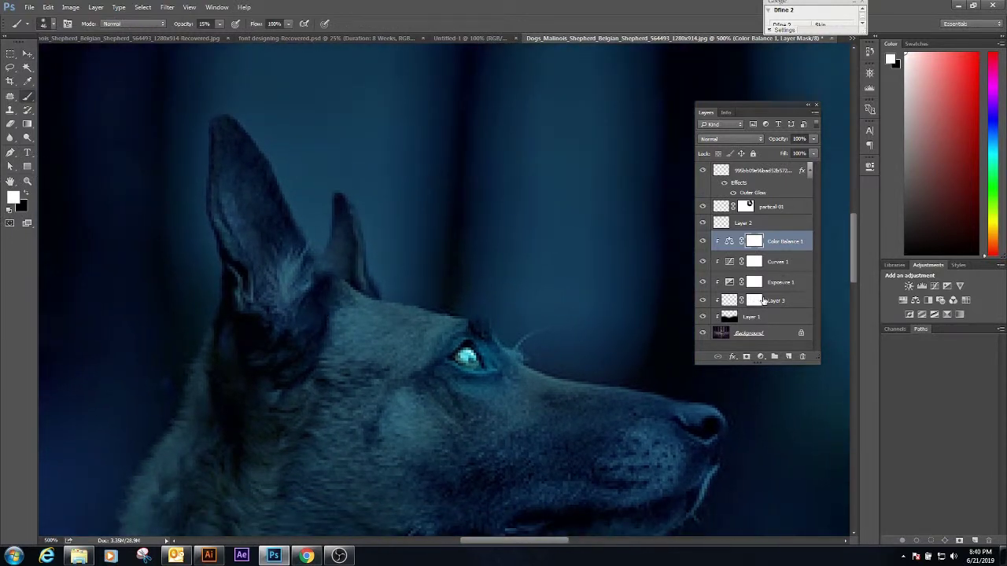
left_click(757, 282)
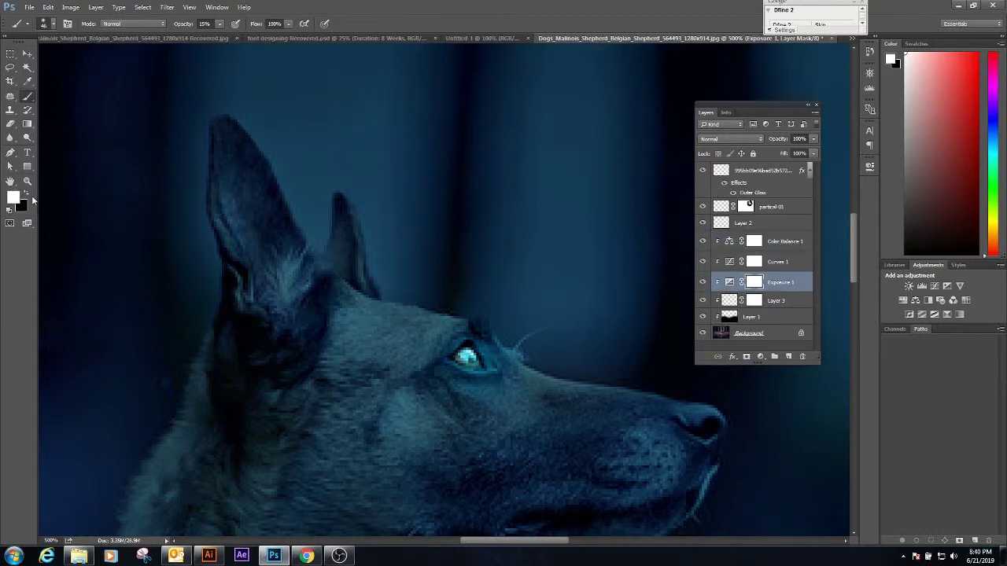
left_click(24, 195)
right_click(370, 318)
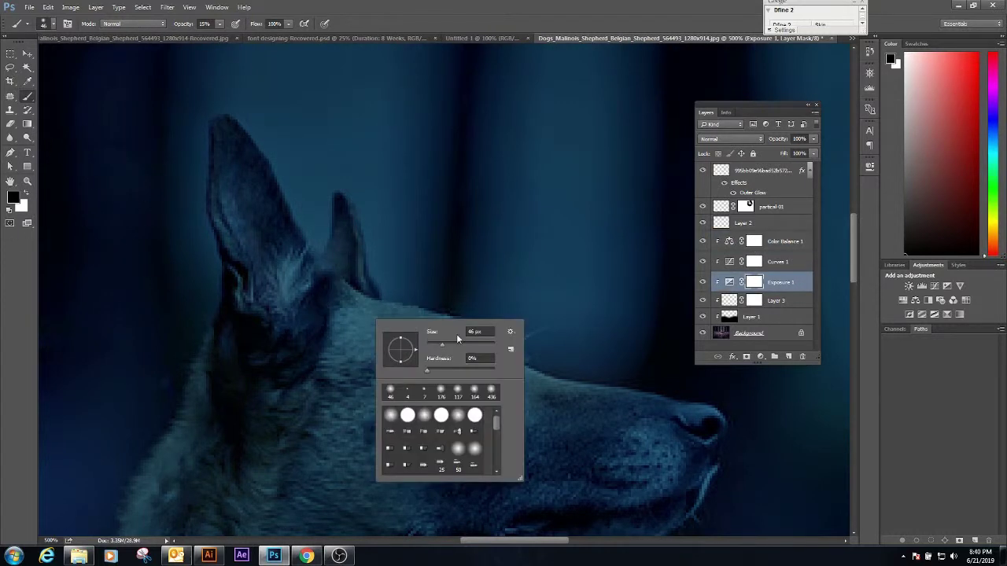
left_click_drag(445, 350, 447, 344)
key("Return")
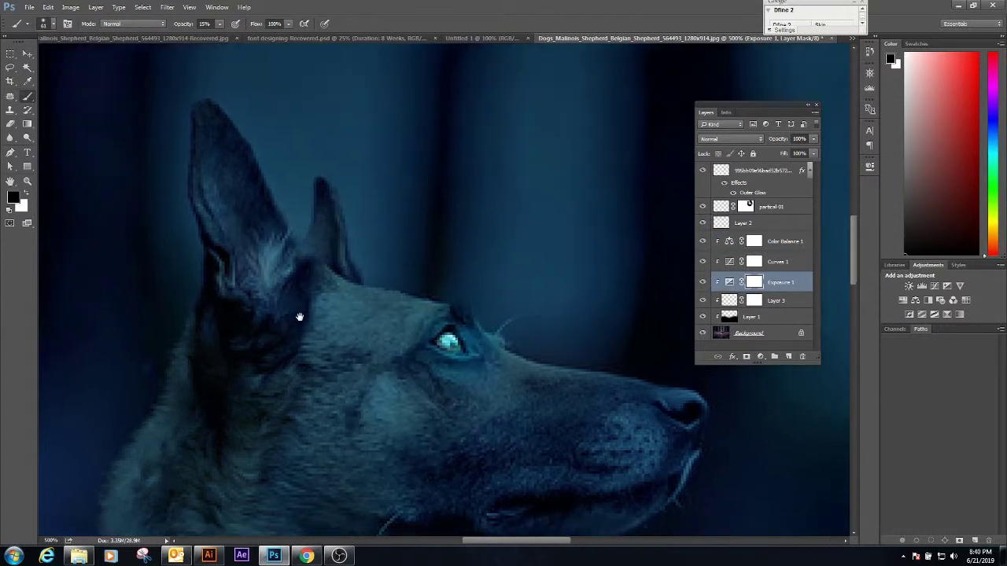
right_click(370, 312)
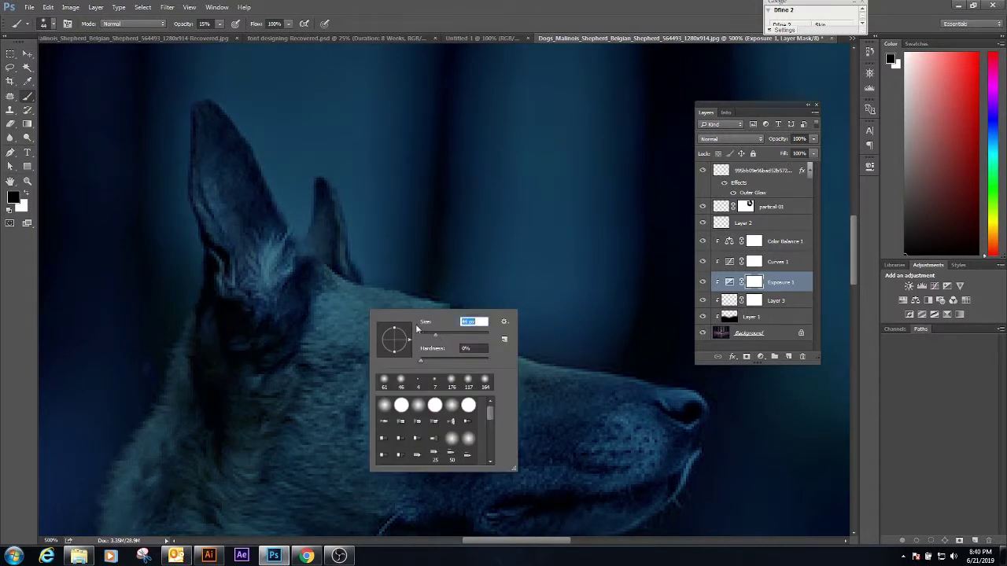
key("Return")
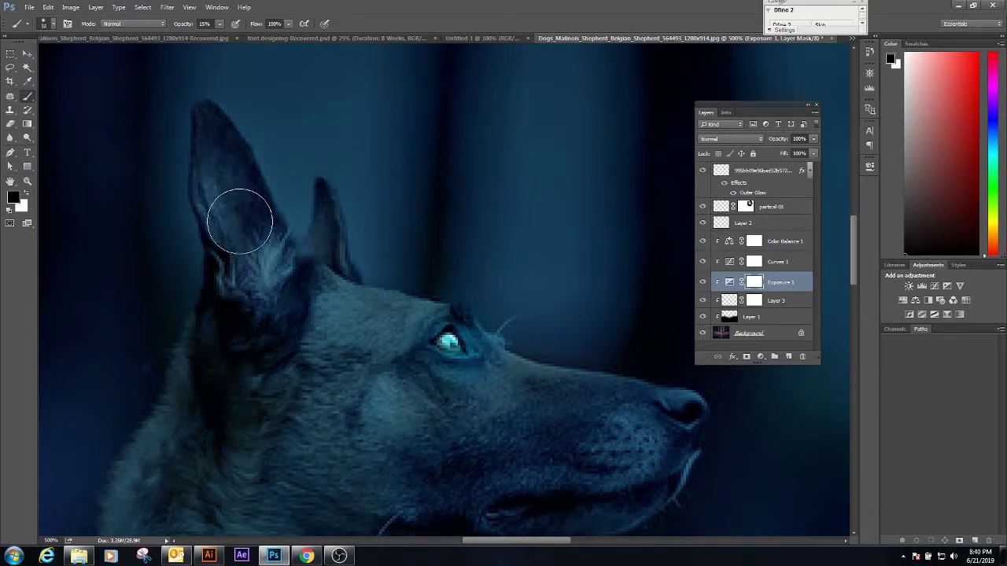
Step: Brush over the dog's ears, snout and neck to bring out lighter fur
scroll(320, 346, "up", 1)
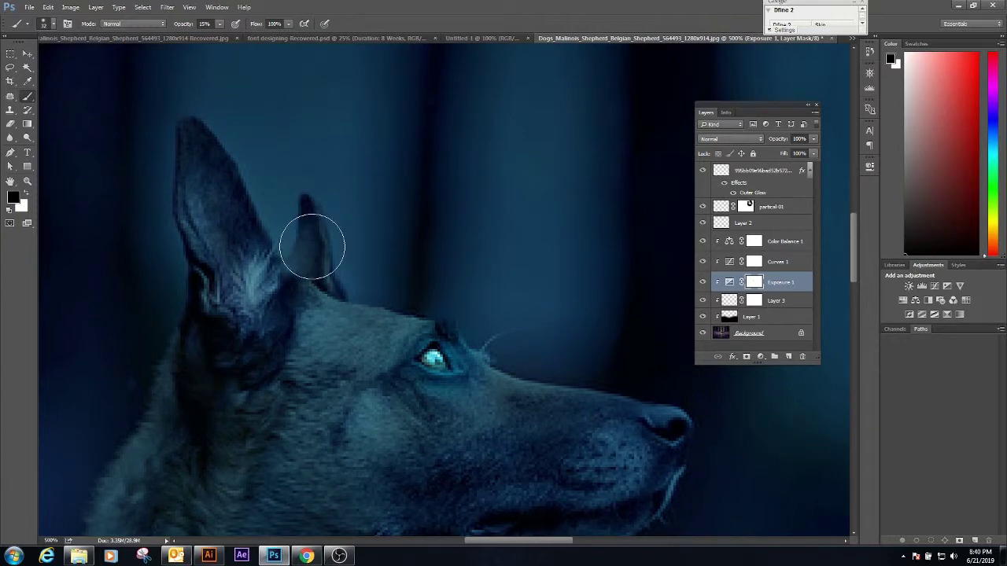
scroll(269, 285, "down", 5)
scroll(348, 322, "right", 2)
scroll(468, 304, "right", 3)
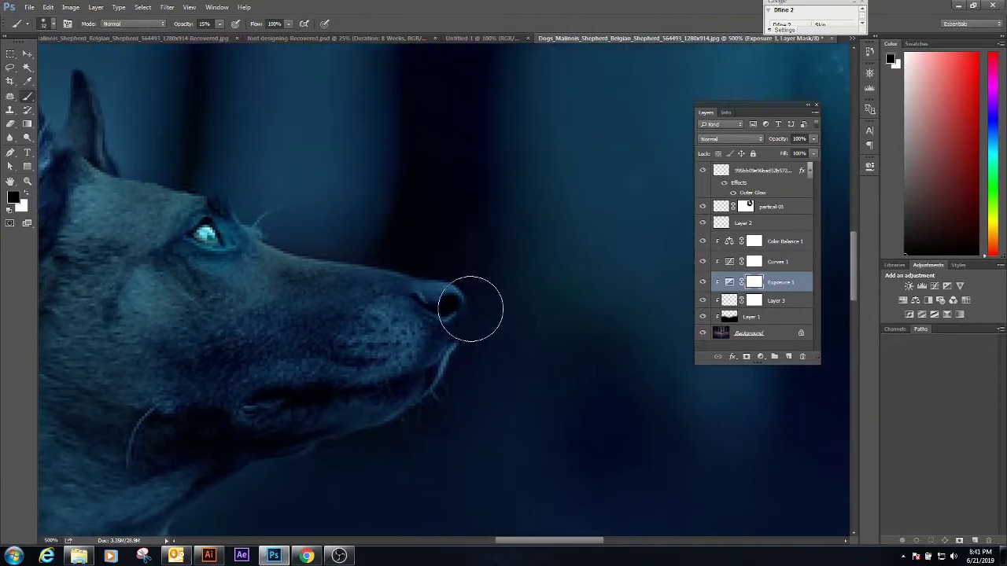
scroll(330, 353, "down", 2)
scroll(420, 297, "down", 1)
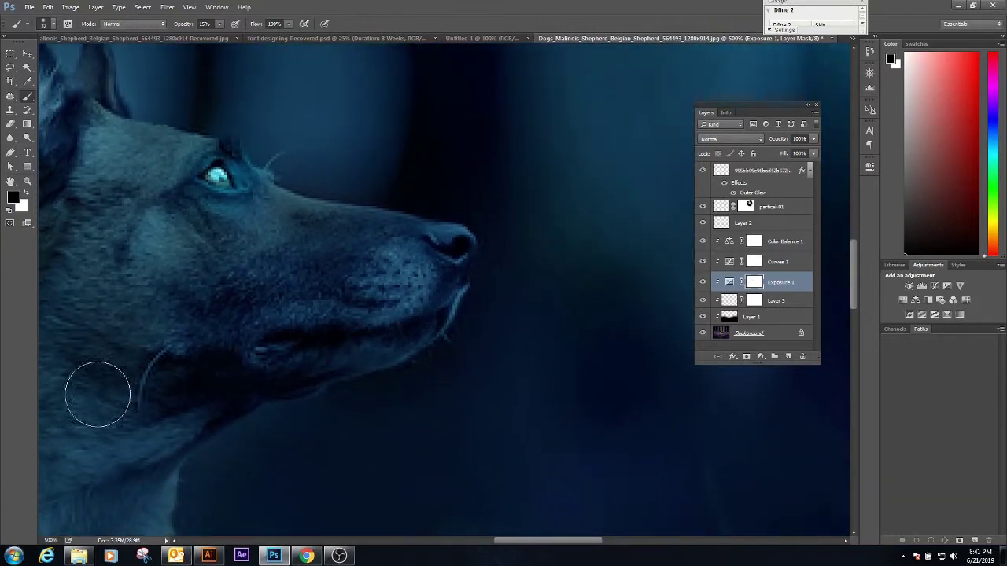
scroll(375, 387, "up", 3)
scroll(375, 387, "left", 3)
scroll(472, 292, "down", 1)
scroll(472, 293, "left", 2)
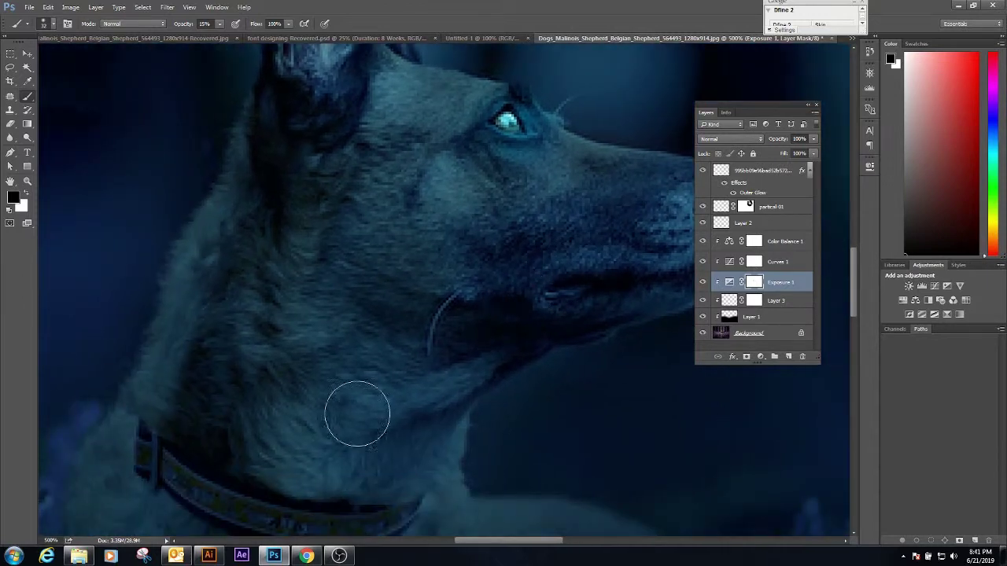
scroll(360, 411, "down", 2)
scroll(360, 386, "up", 4)
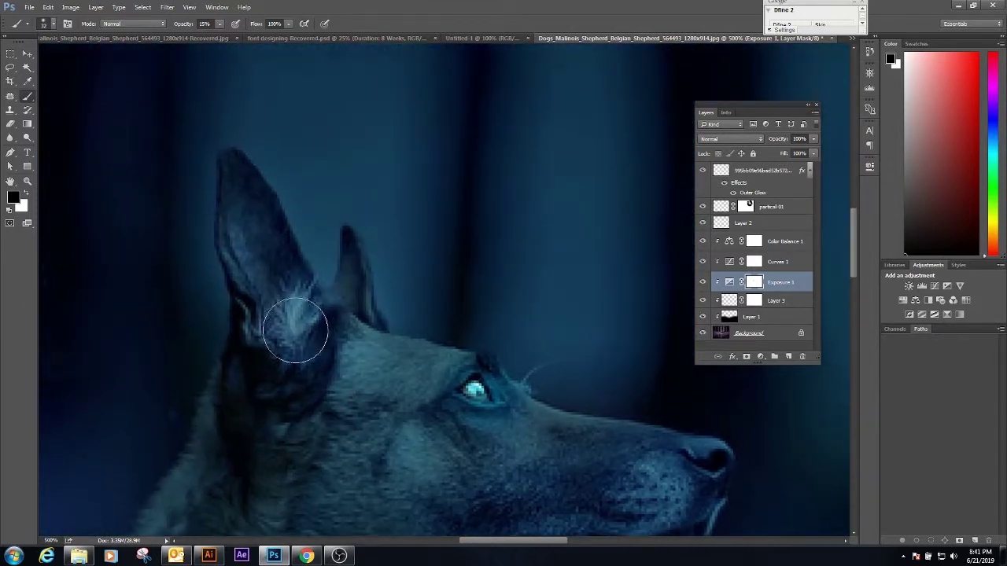
scroll(366, 204, "down", 3)
scroll(366, 205, "left", 1)
scroll(241, 398, "down", 4)
scroll(270, 303, "up", 2)
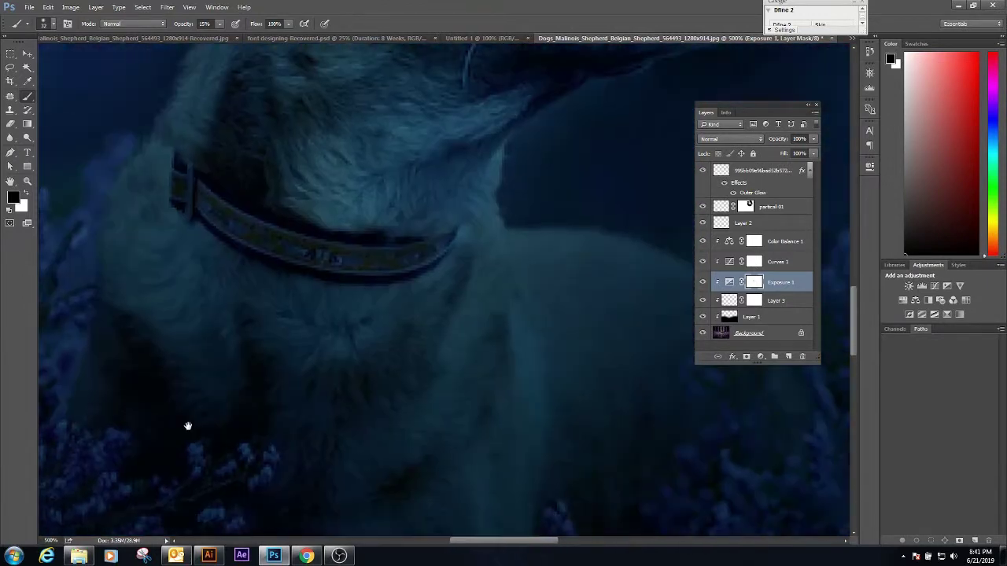
scroll(315, 386, "up", 2)
scroll(337, 382, "left", 2)
scroll(338, 382, "down", 1)
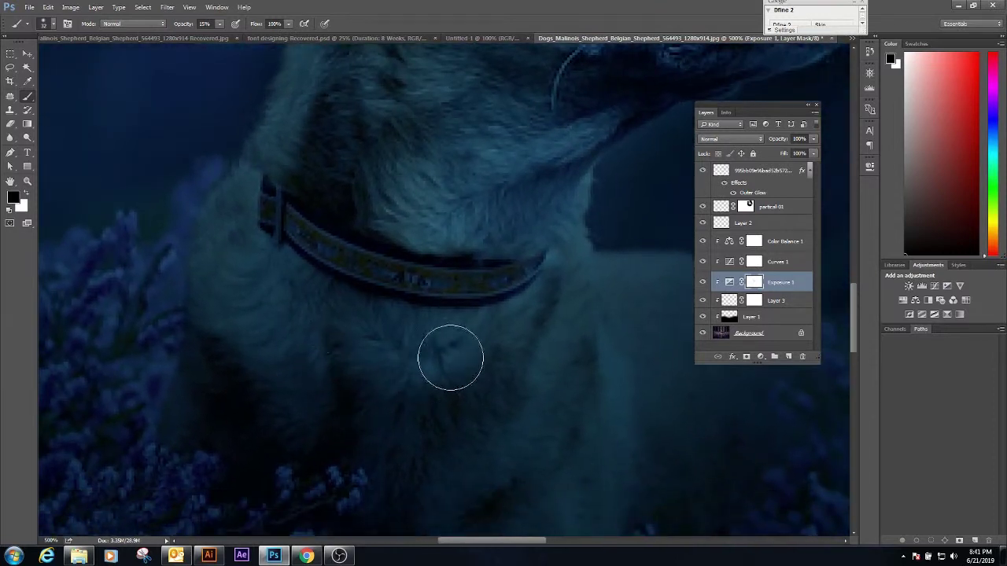
scroll(415, 359, "up", 1)
scroll(415, 360, "right", 1)
scroll(299, 367, "up", 1)
scroll(299, 367, "right", 1)
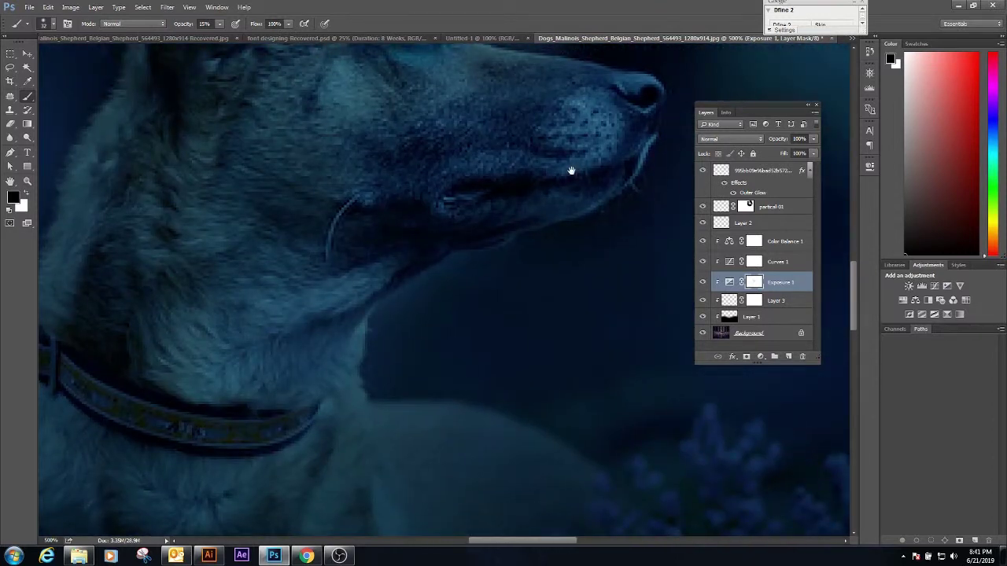
scroll(343, 389, "up", 2)
scroll(344, 388, "right", 1)
scroll(241, 398, "down", 1)
scroll(389, 416, "up", 4)
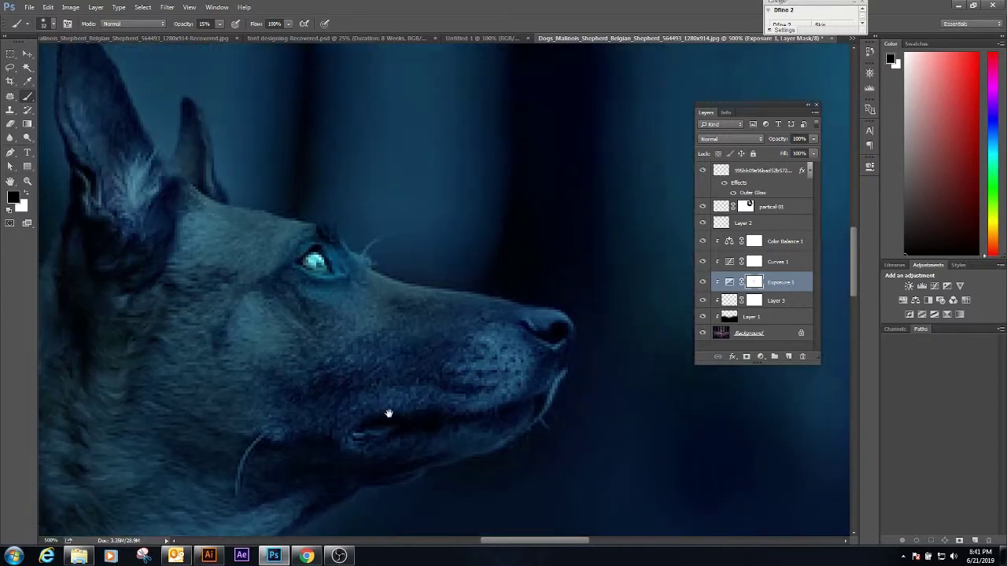
scroll(357, 378, "up", 1)
scroll(357, 378, "left", 1)
scroll(322, 373, "up", 1)
scroll(322, 373, "left", 2)
scroll(339, 386, "right", 1)
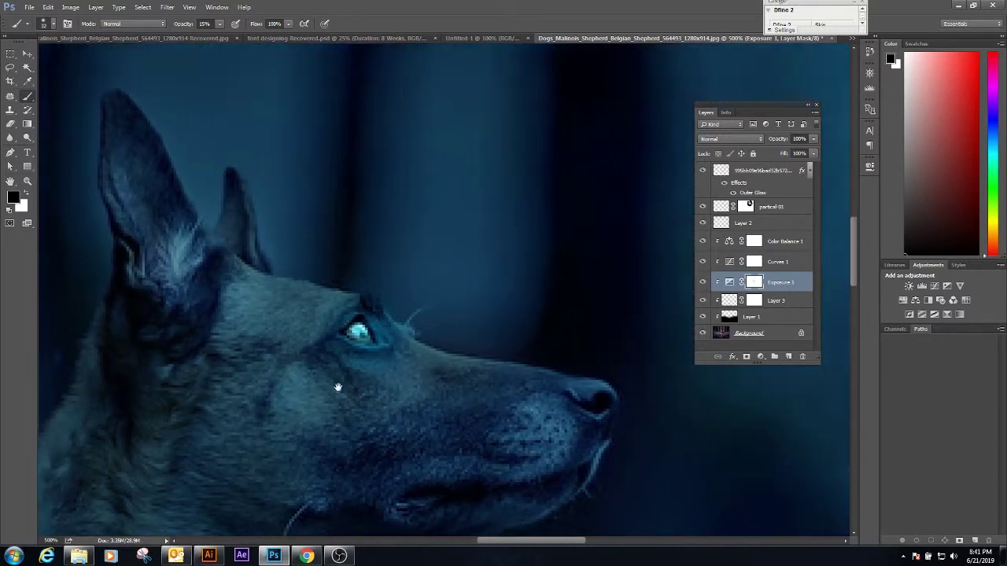
scroll(314, 372, "right", 2)
Step: Pan and zoom around the canvas to check the butterfly and the dog's head
left_click(26, 54)
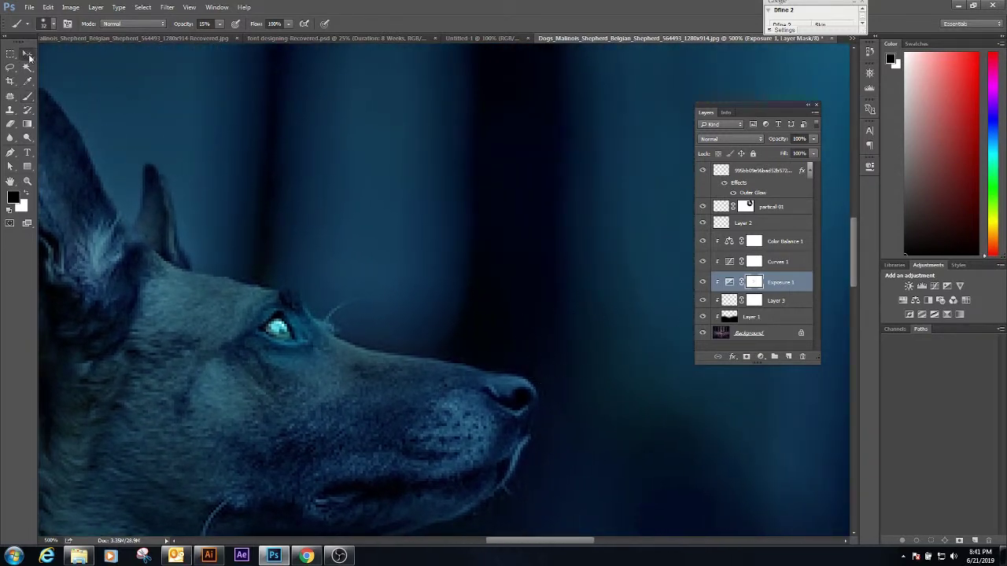
scroll(358, 358, "down", 3)
scroll(378, 362, "down", 3)
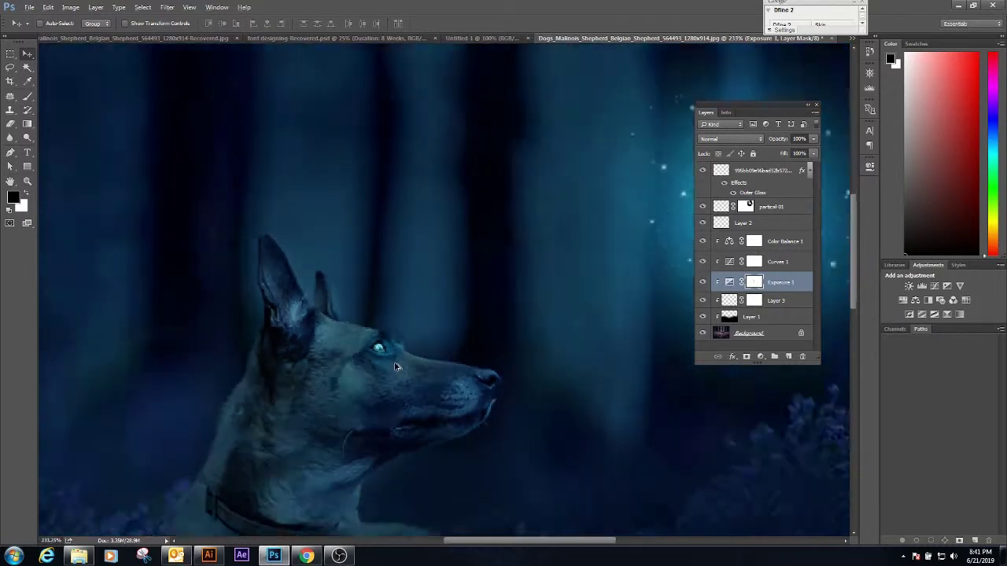
scroll(397, 367, "down", 3)
scroll(480, 327, "down", 2)
scroll(562, 288, "down", 2)
scroll(595, 261, "up", 3)
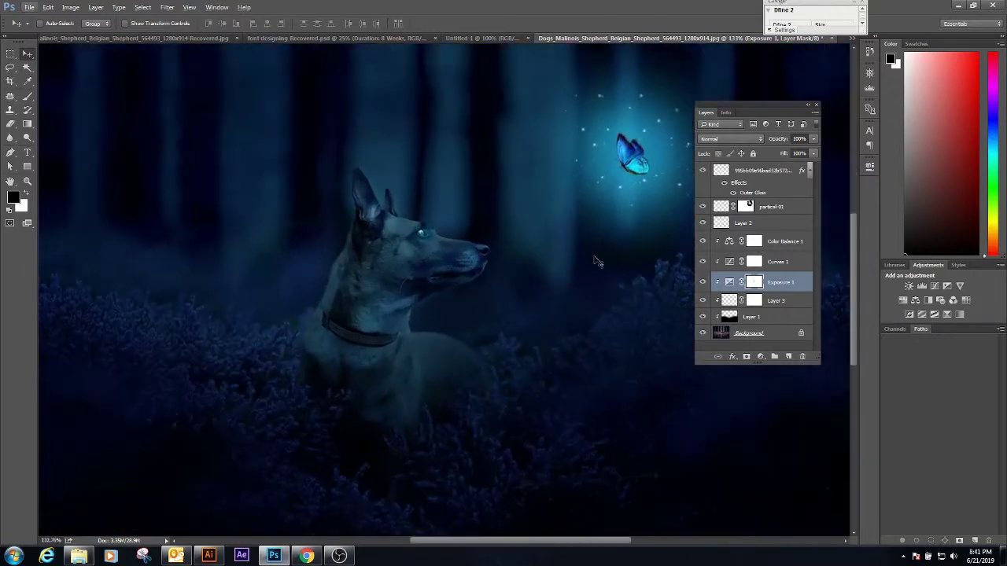
left_click_drag(595, 260, 359, 422)
scroll(285, 396, "up", 2)
scroll(348, 452, "up", 3)
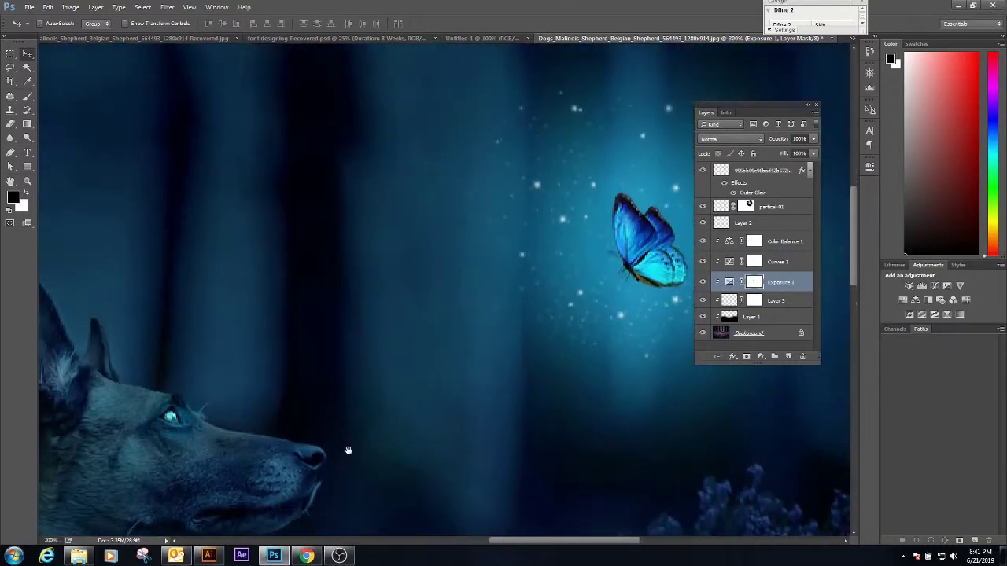
scroll(362, 454, "up", 2)
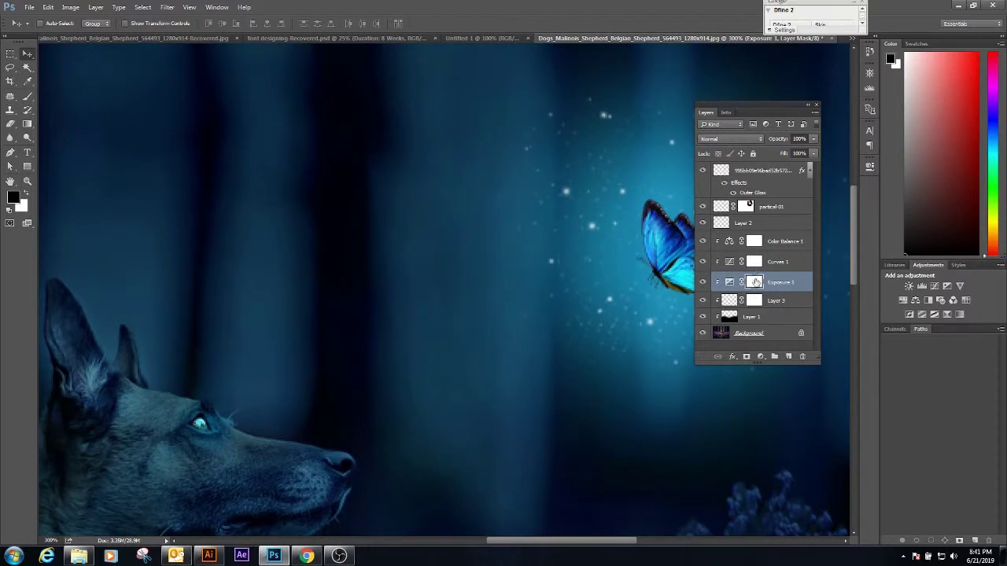
left_click(753, 249)
scroll(338, 406, "up", 2)
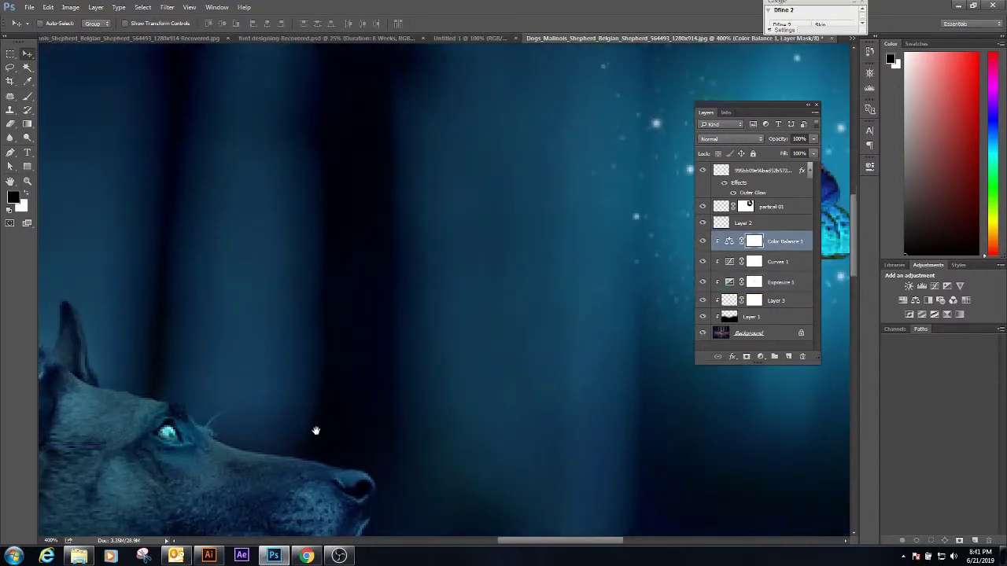
left_click_drag(315, 429, 322, 314)
Step: Darken the Exposure 1 adjustment to -2.83
double_click(731, 285)
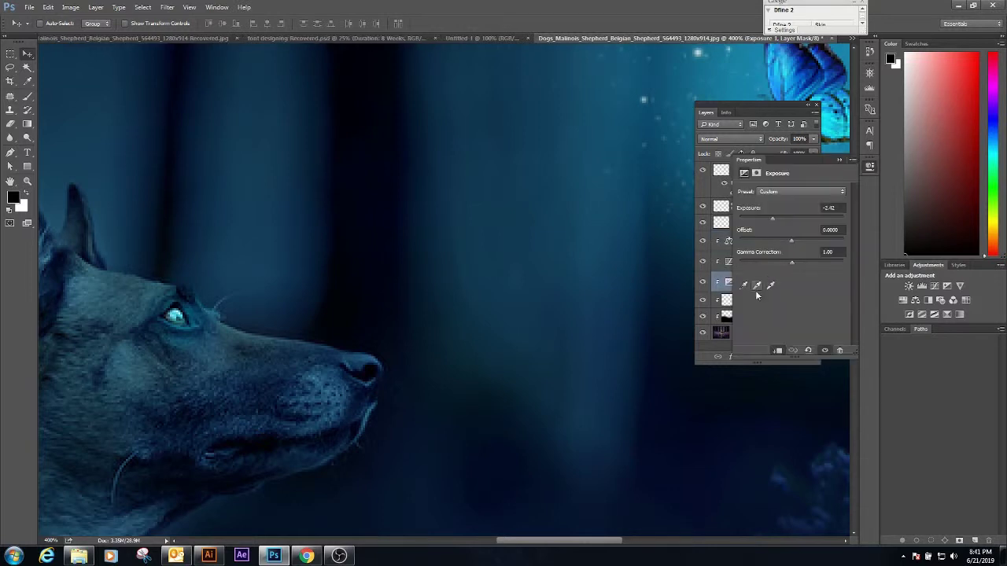
left_click_drag(777, 222, 769, 218)
left_click(838, 161)
key("ctrl+0")
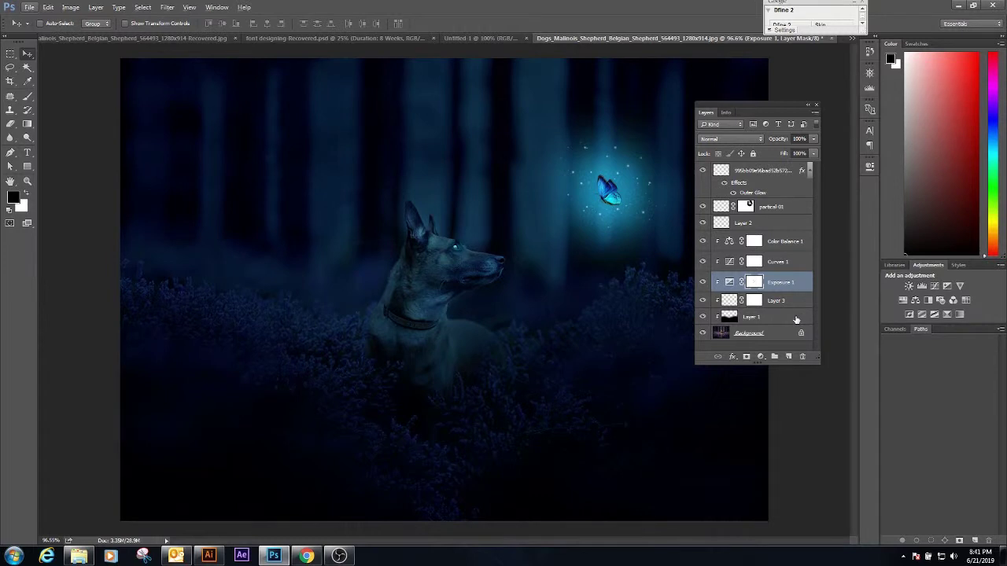
Step: Set Layer 1's opacity to 60% and add a new empty layer above it
left_click(786, 318)
mouse_move(813, 139)
left_mouse_down()
mouse_move(802, 156)
mouse_move(795, 143)
left_mouse_up()
type("60")
key("Return")
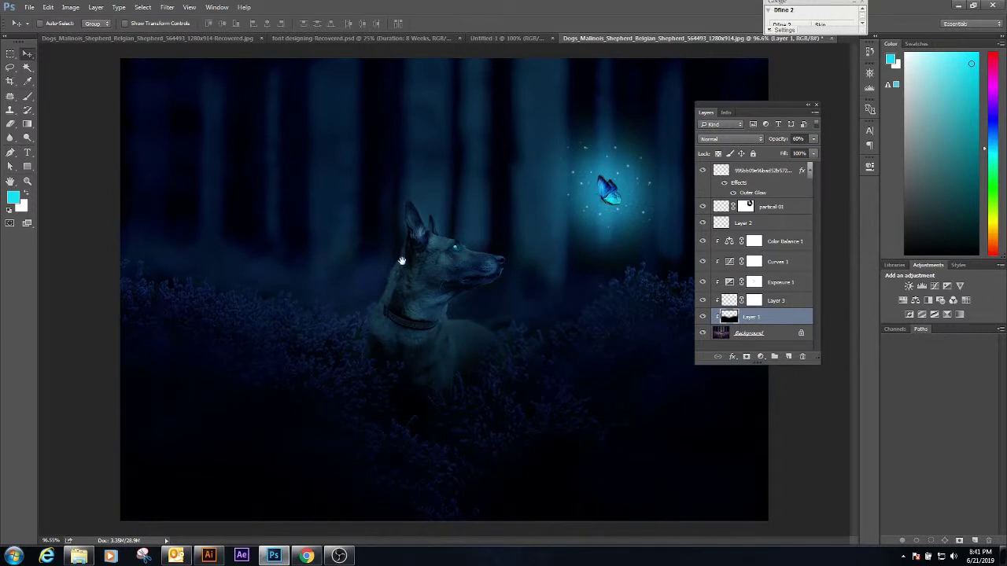
key("ctrl+1")
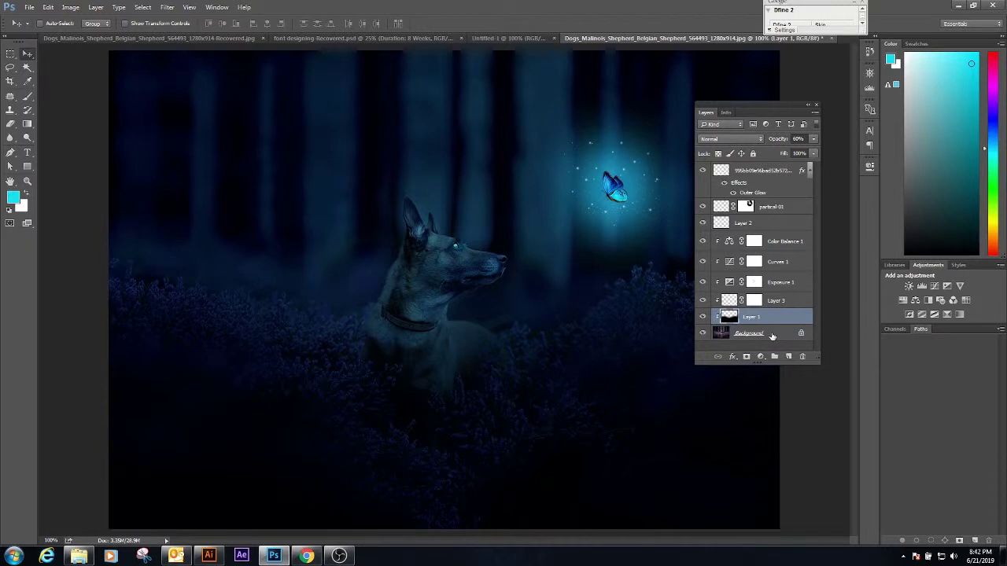
left_click(790, 358)
Step: Sample the butterfly's blue with the Eyedropper as the paint colour
key("b")
right_click(456, 244)
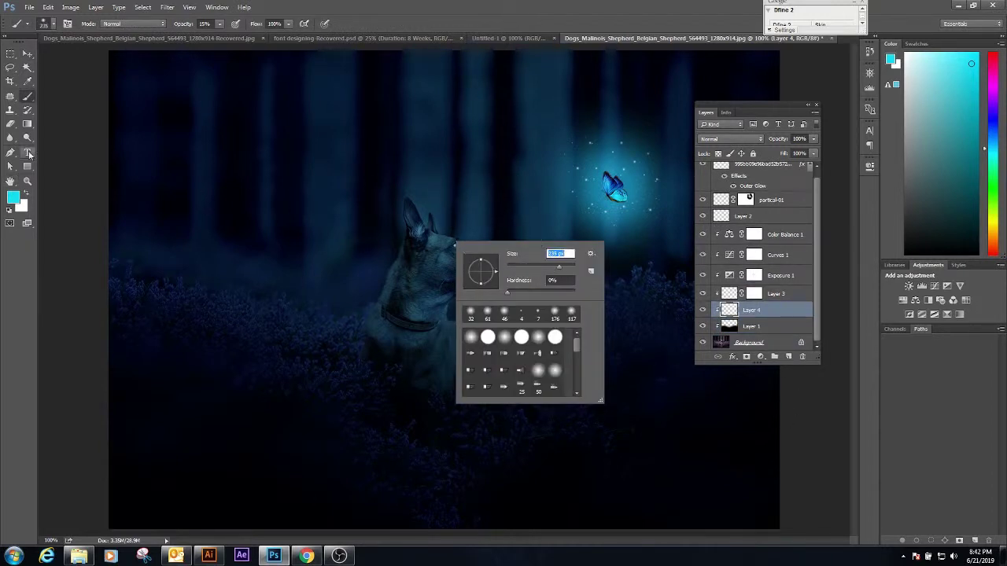
left_click(32, 100)
left_click(27, 81)
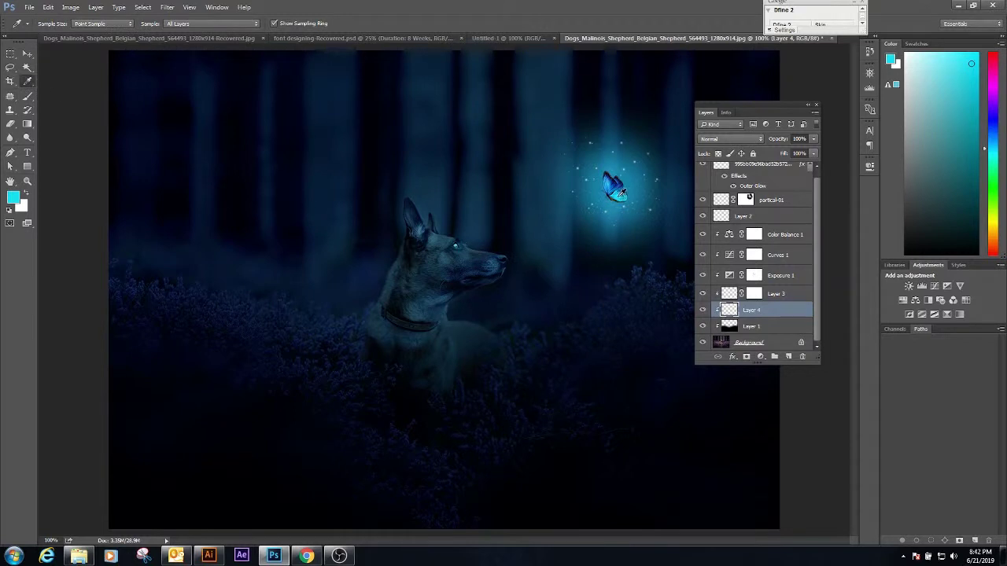
left_click(615, 200)
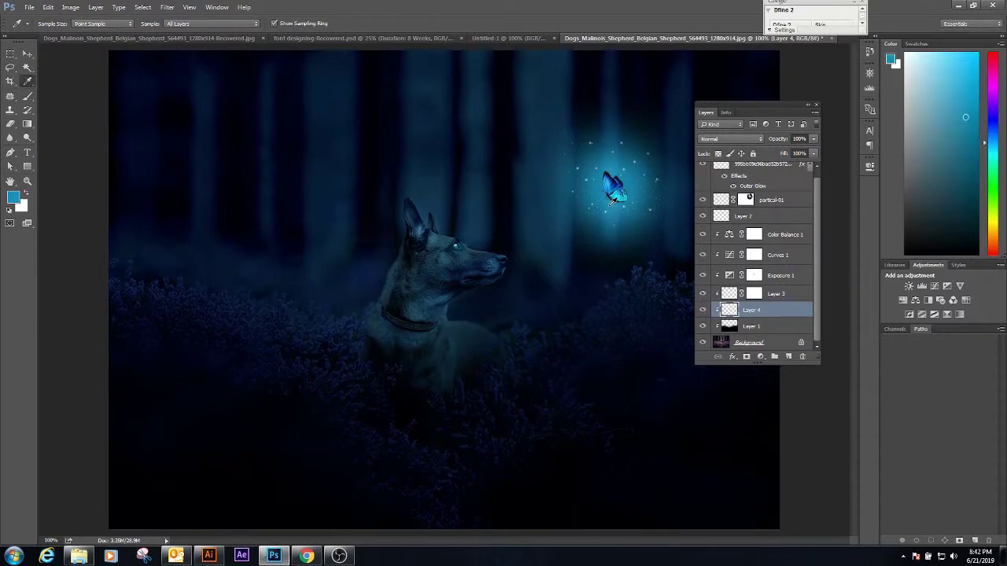
Step: Paint a soft blue glow around the dog's face at 100% brush opacity
key("b")
right_click(522, 260)
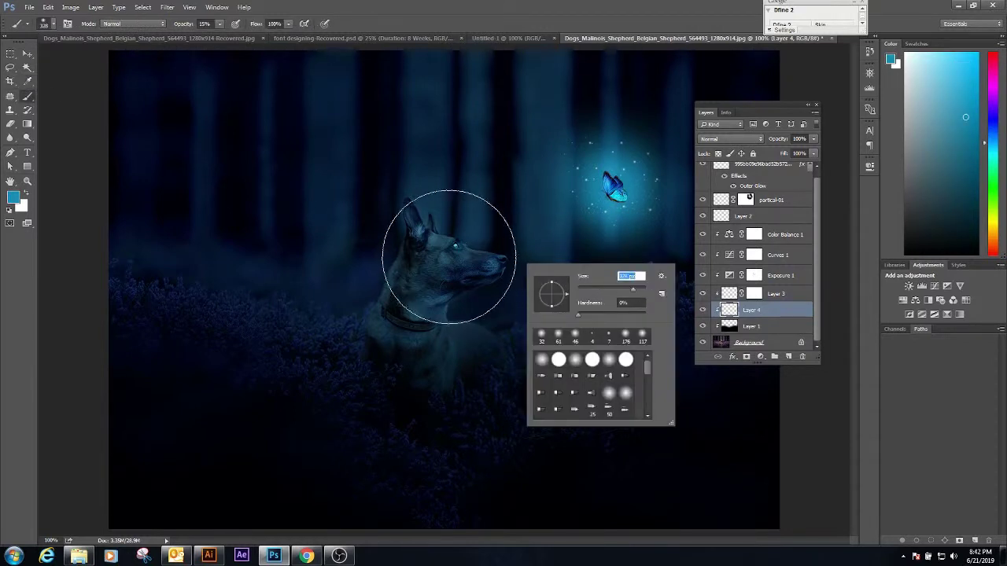
key("Return")
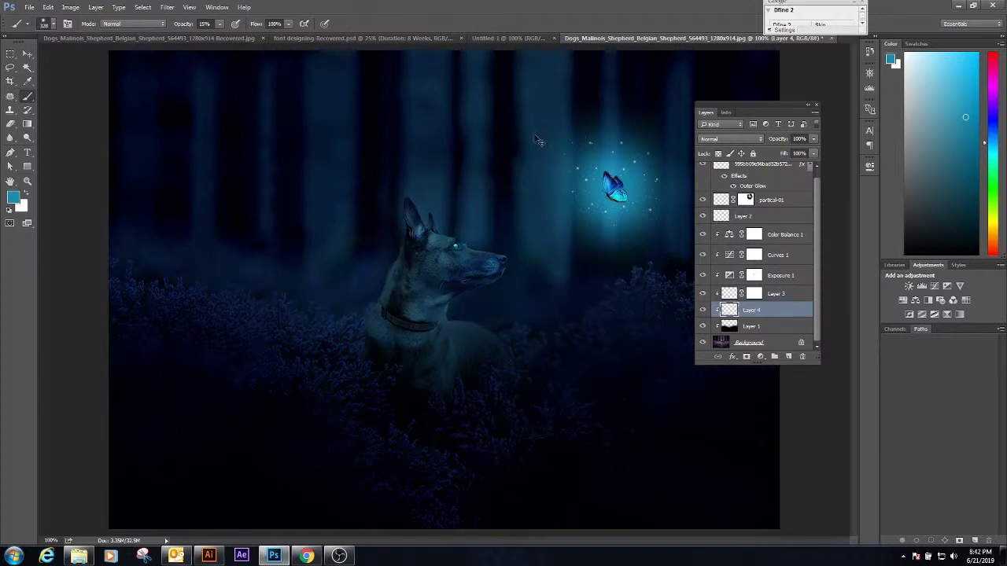
left_click(219, 24)
left_click_drag(215, 38, 226, 38)
key("0")
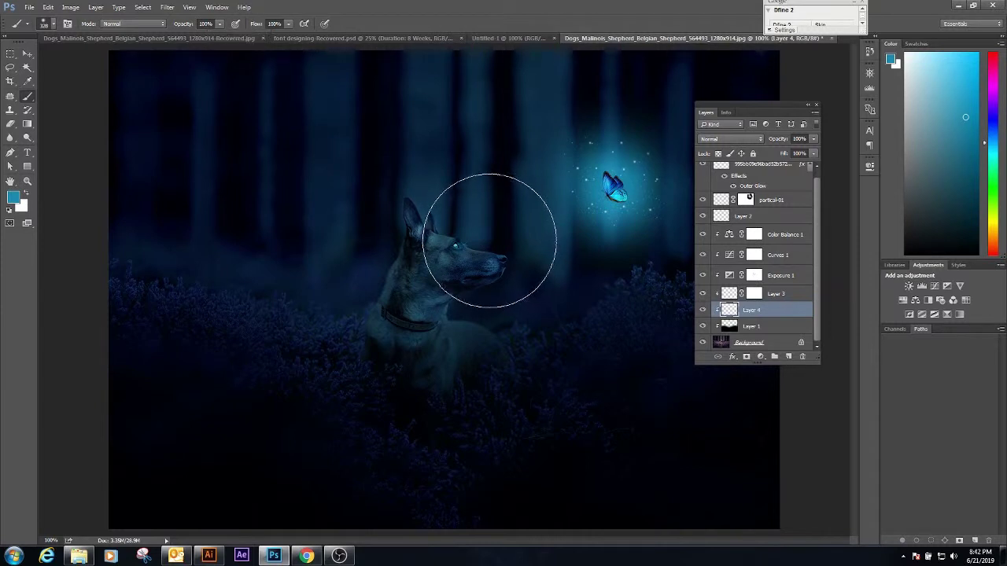
left_click(490, 220)
left_click(26, 54)
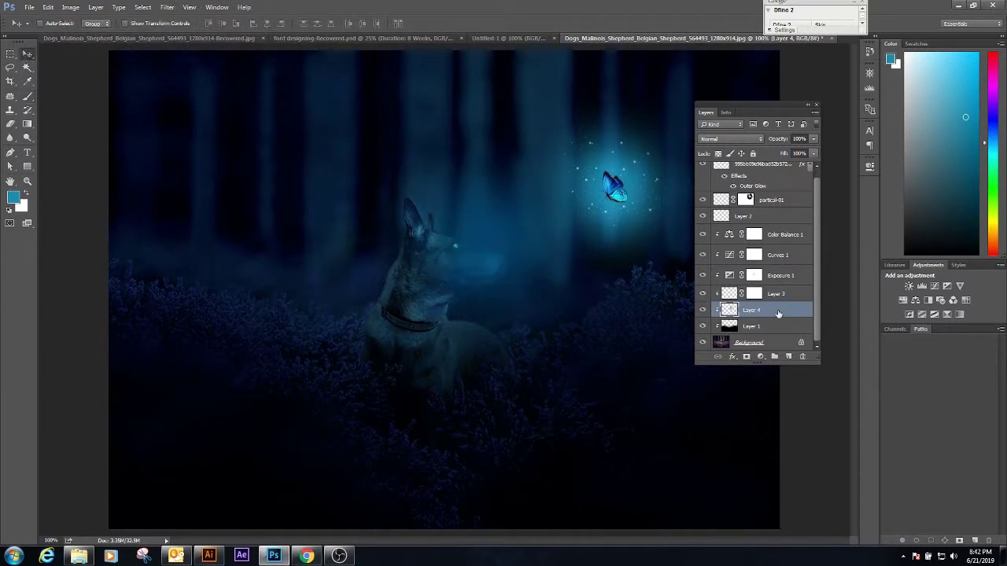
Step: Set the glow layer to Screen blend and move and scale it around the dog's face
left_click(739, 142)
left_click(717, 209)
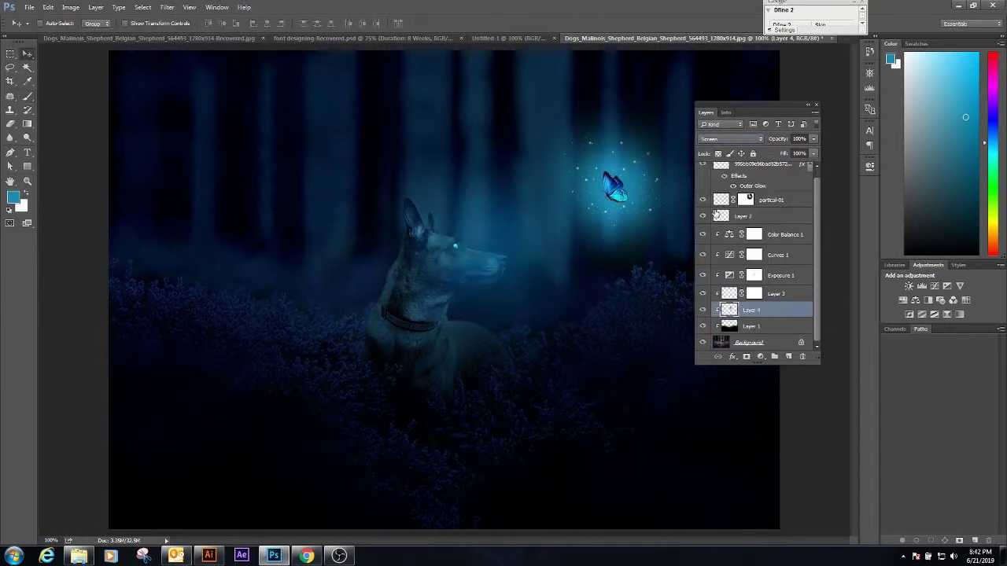
left_click_drag(488, 267, 524, 262)
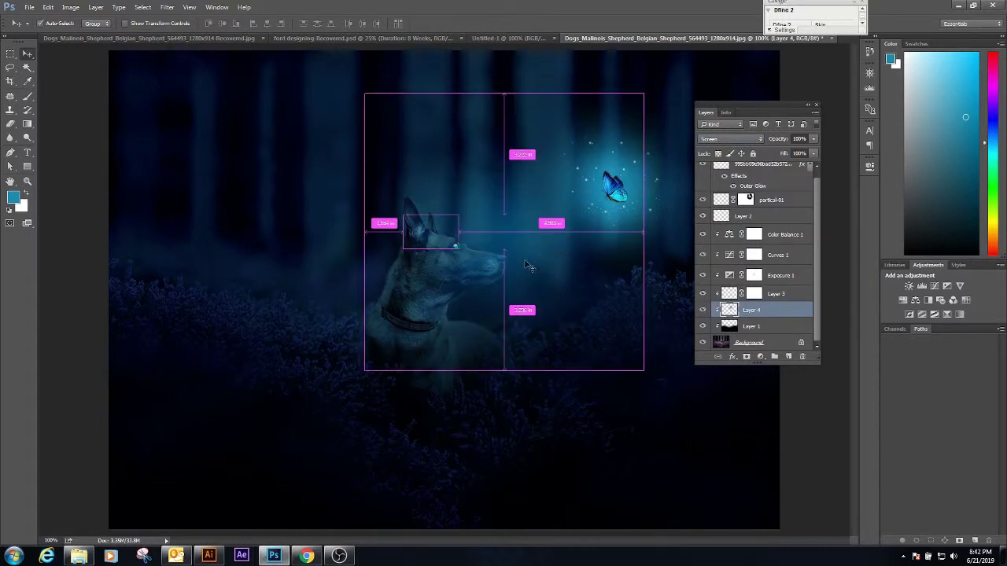
key("ctrl+t")
key("Return")
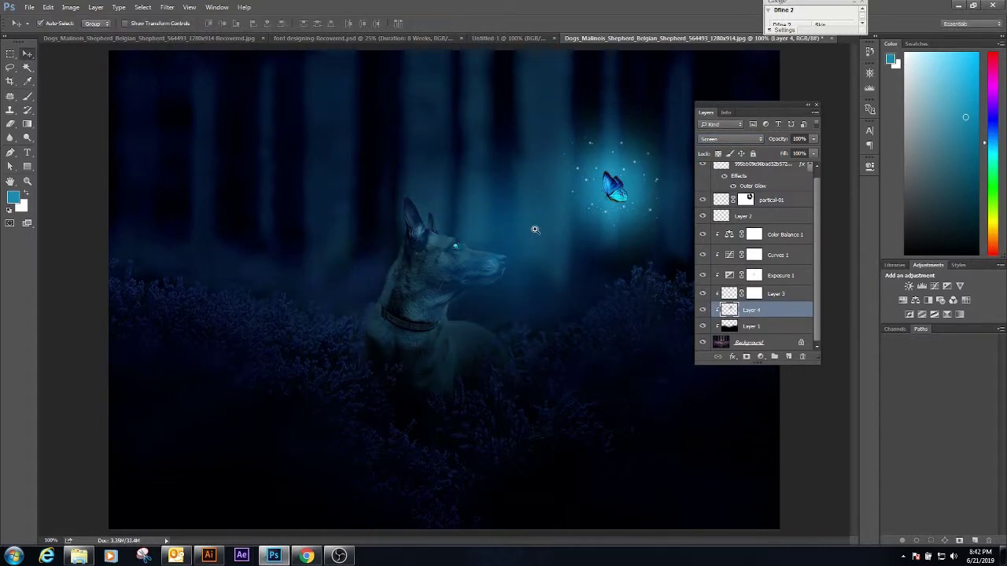
scroll(609, 206, "up", 1)
mouse_move(461, 294)
left_mouse_down()
mouse_move(510, 316)
mouse_move(504, 309)
left_mouse_up()
Step: Add a layer mask to Layer 4
scroll(512, 319, "down", 1)
scroll(512, 318, "down", 1)
scroll(513, 319, "down", 1)
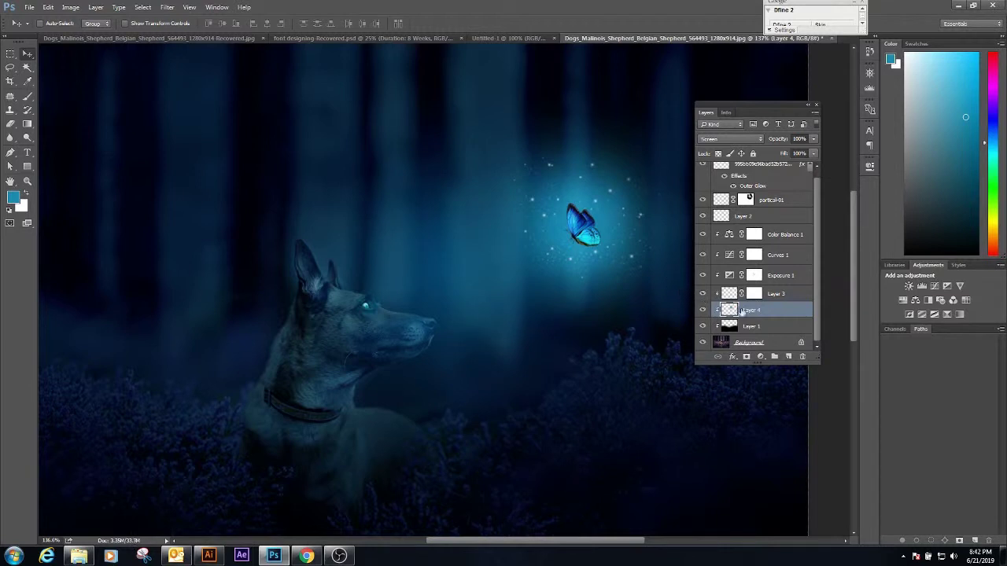
left_click(745, 358)
Step: Paint black at 44% opacity on Layer 4's mask to mute the glow over the cheek and muzzle
key("b")
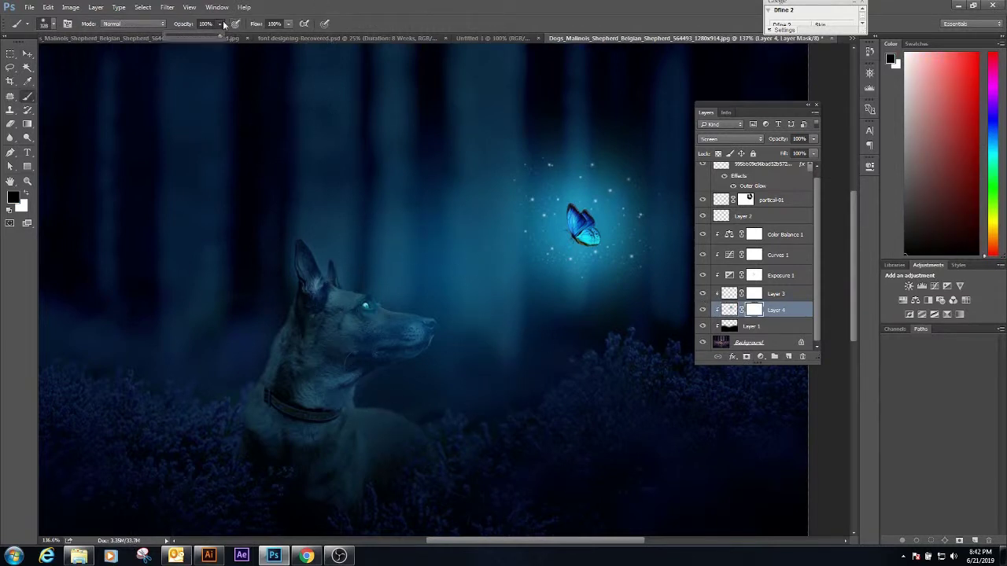
left_click(220, 24)
left_click_drag(192, 36, 188, 36)
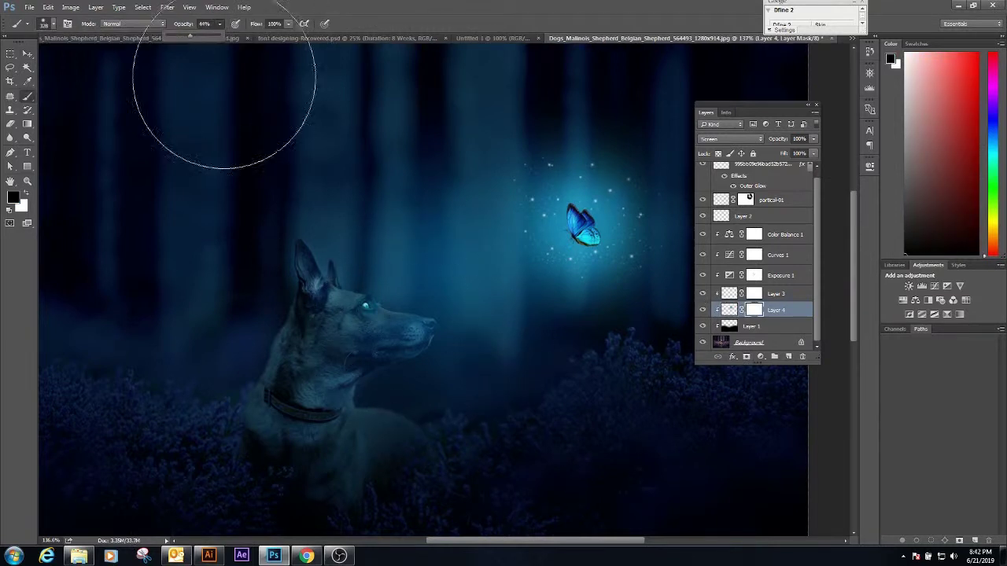
right_click(448, 353)
left_click_drag(508, 359, 499, 361)
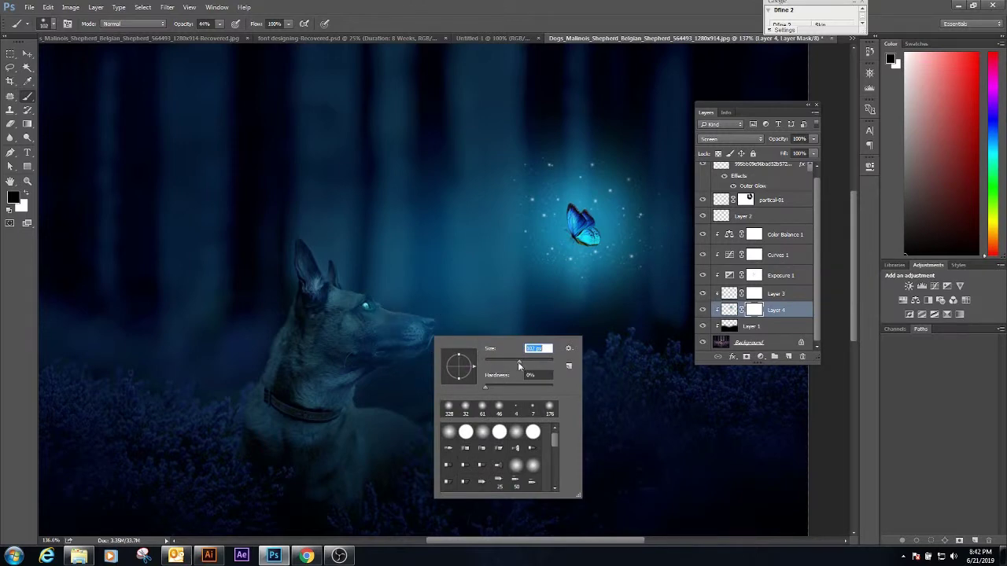
left_click(422, 337)
mouse_move(349, 344)
left_mouse_down()
mouse_move(414, 330)
mouse_move(360, 337)
mouse_move(367, 315)
mouse_move(406, 341)
left_mouse_up()
scroll(377, 292, "up", 3)
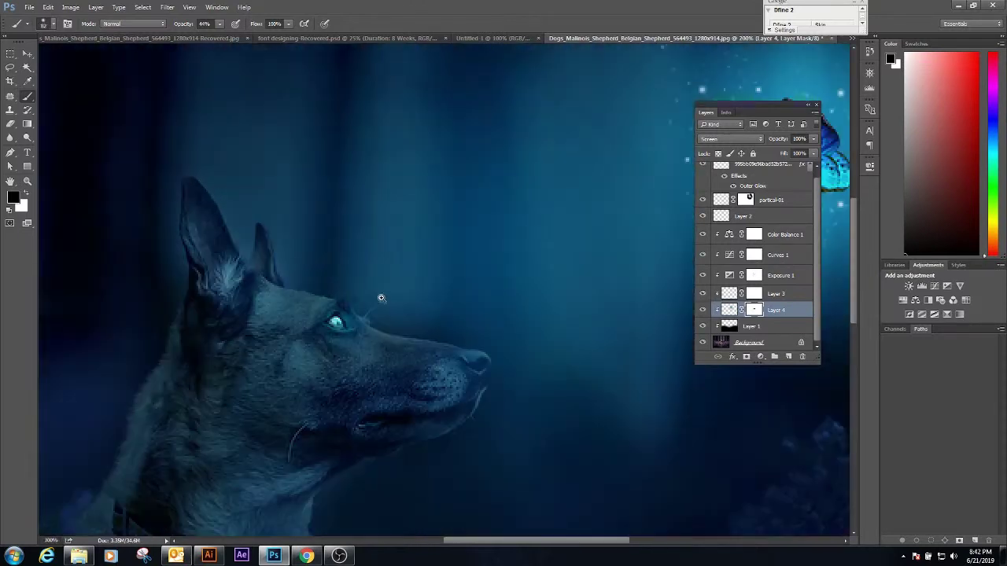
left_click(761, 294)
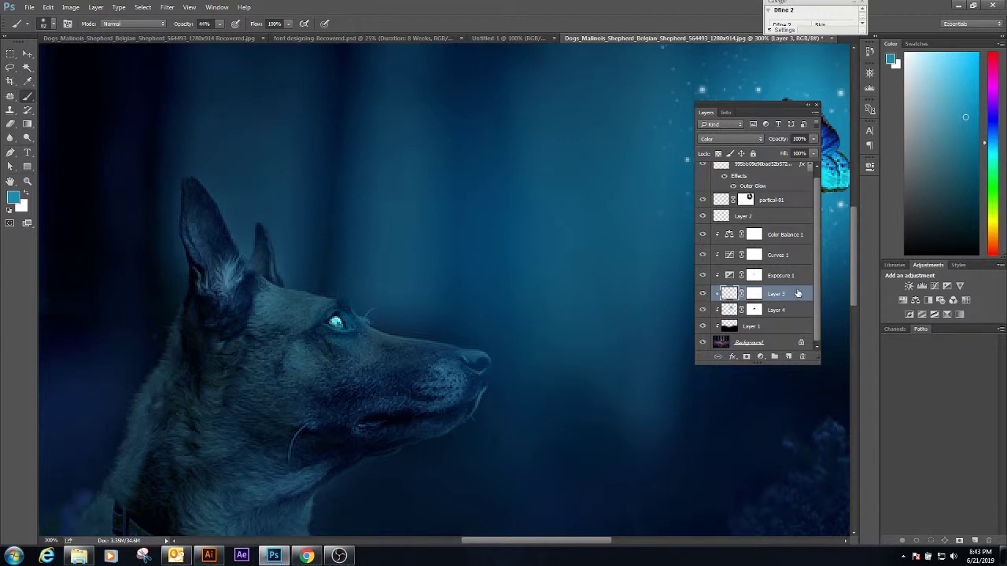
Step: Apply a Hue/Saturation hue shift to Layer 3 so the eye glow turns bluer, Lightness left at 0
key("ctrl+u")
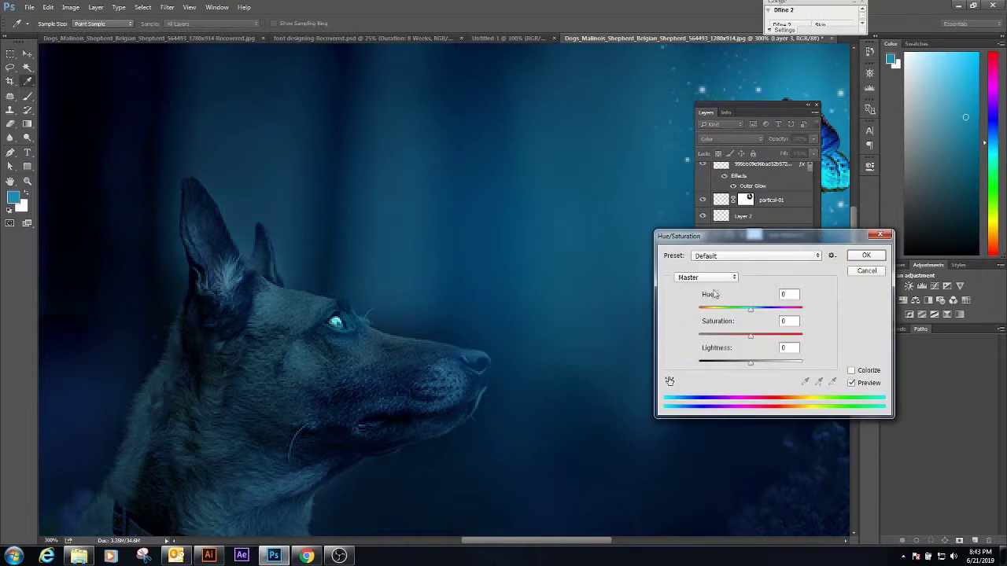
mouse_move(750, 307)
left_mouse_down()
mouse_move(769, 307)
mouse_move(765, 318)
left_mouse_up()
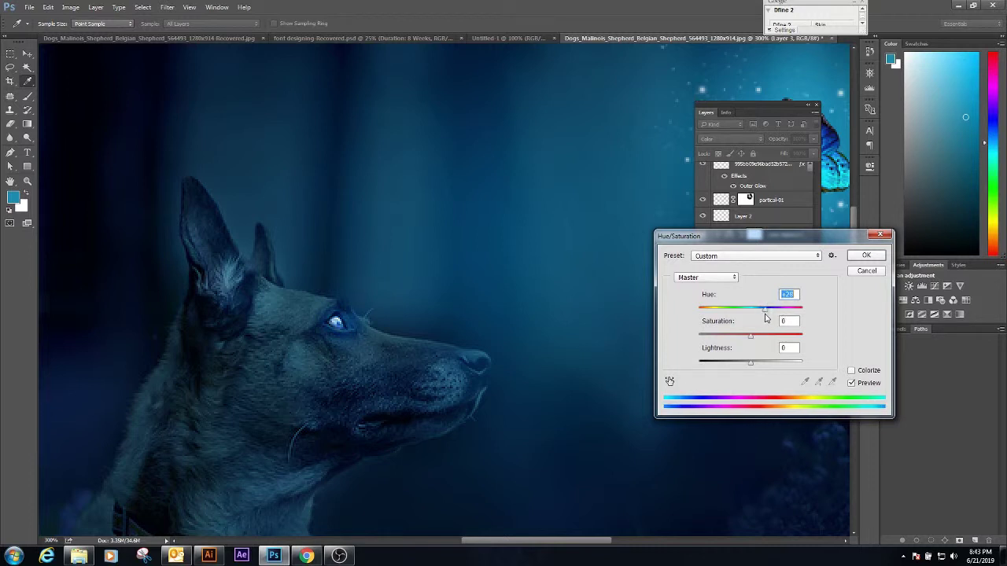
left_click_drag(750, 366, 736, 365)
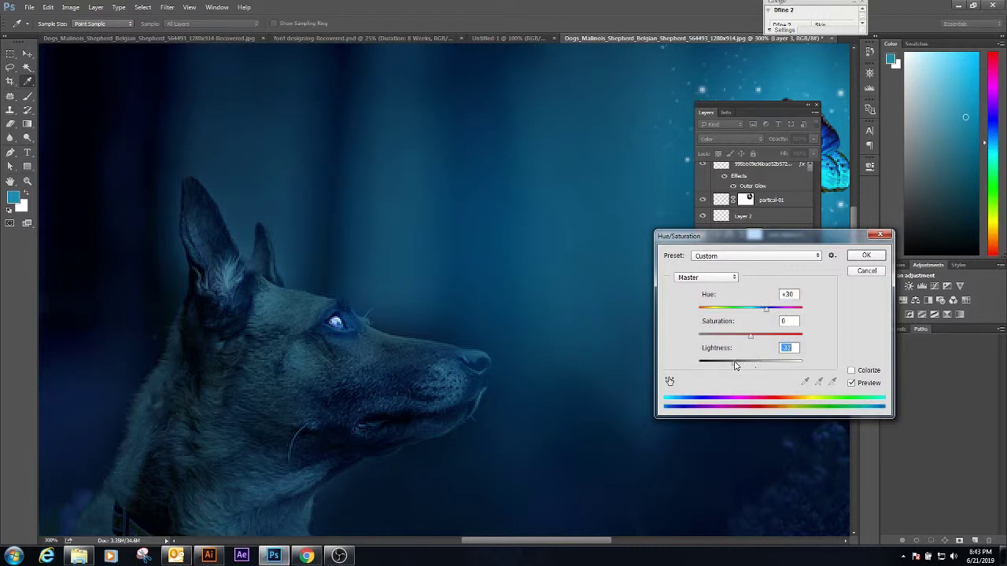
key("ctrl+z")
left_click_drag(765, 309, 763, 311)
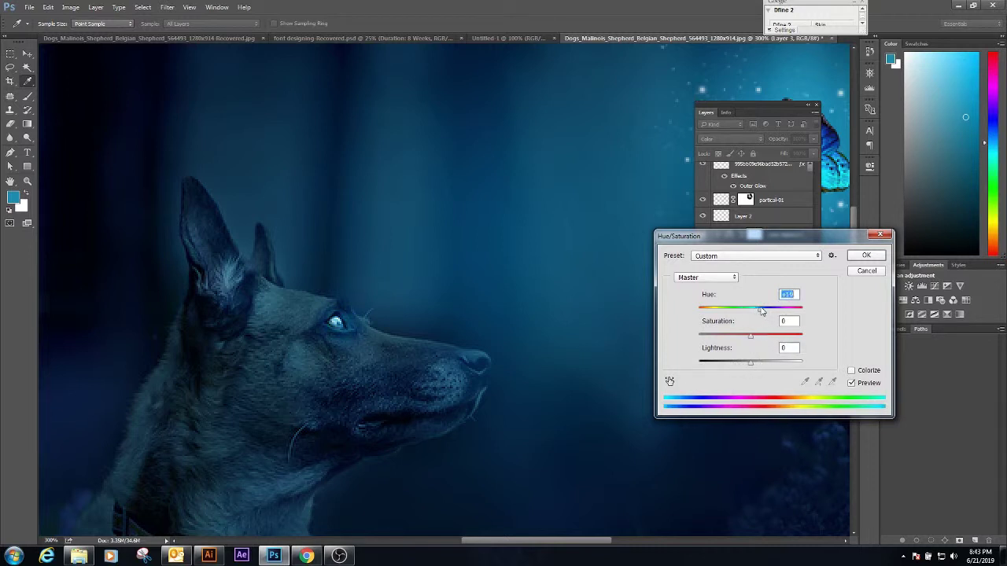
left_click(865, 255)
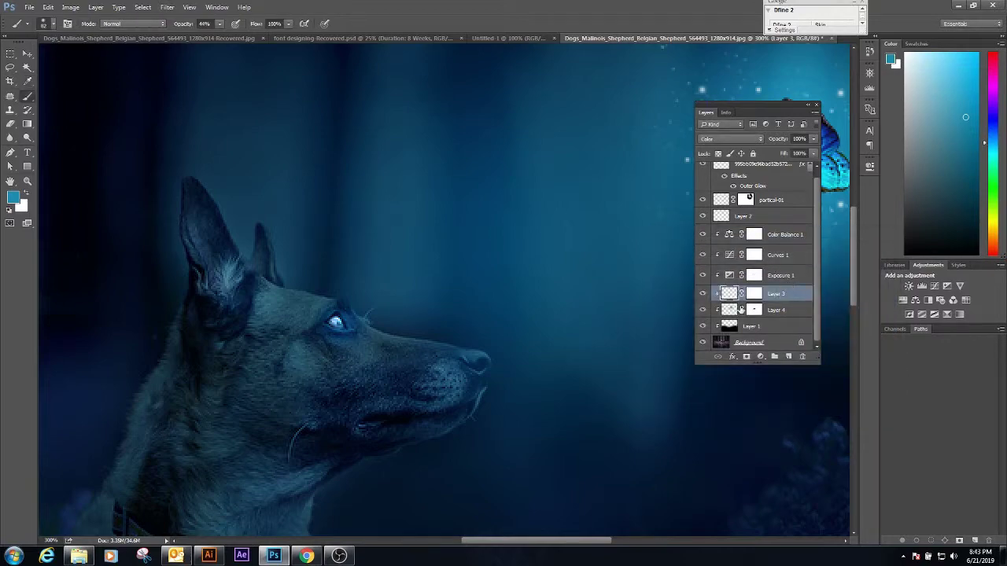
Step: Scale down the dog's eye glow with Free Transform and nudge it into place
key("ctrl+t")
left_click_drag(385, 282, 378, 288)
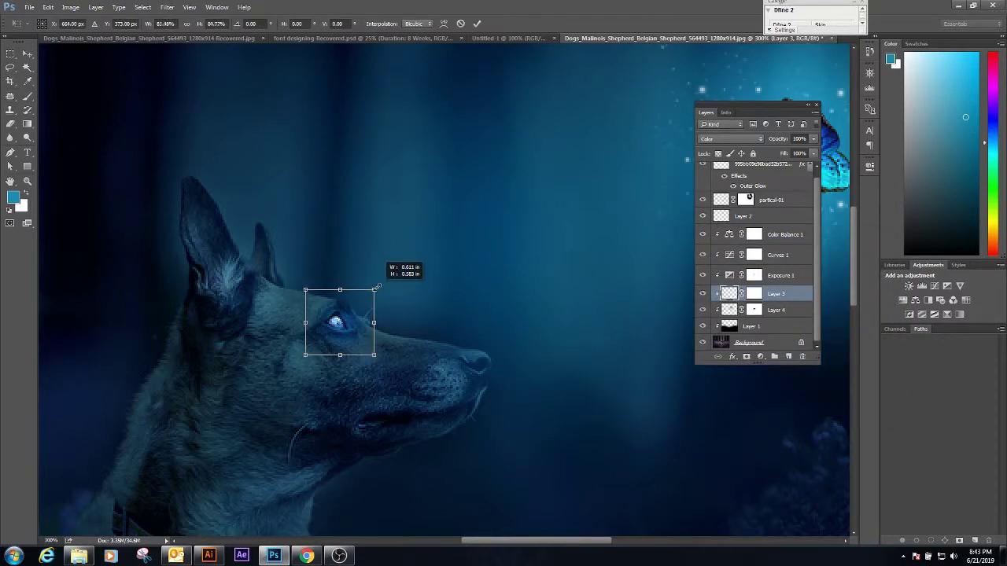
scroll(346, 315, "up", 4)
left_click_drag(418, 245, 366, 304)
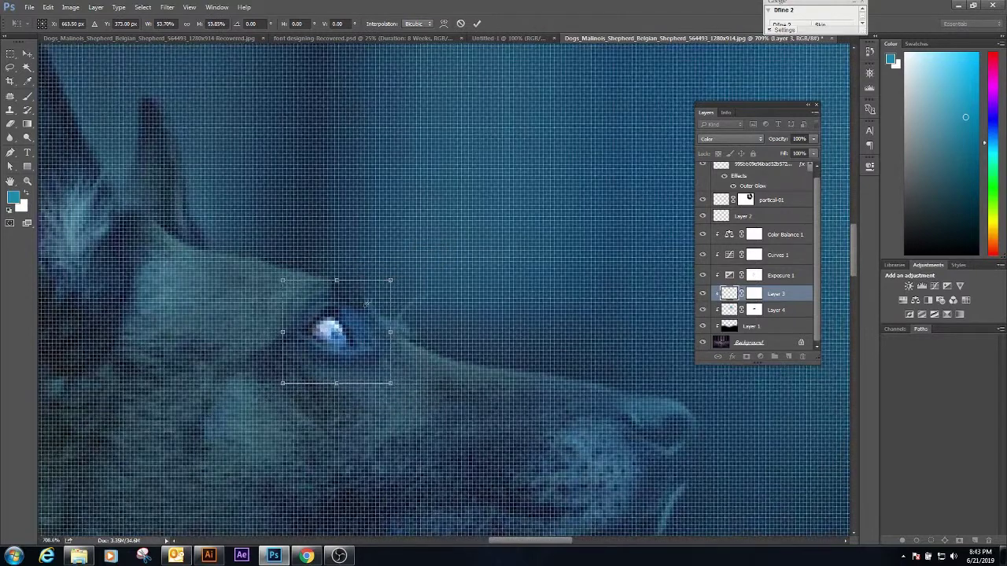
scroll(366, 303, "down", 3)
key("Return")
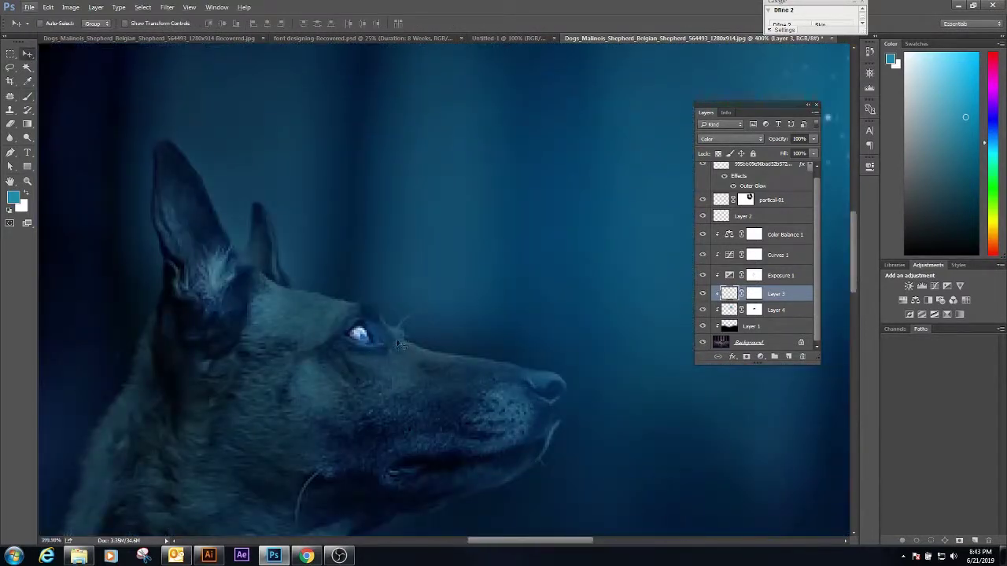
left_click_drag(399, 346, 382, 344)
Step: Select Layer 3's mask and set up a brush with default black and white colours
left_click(754, 295)
key("d")
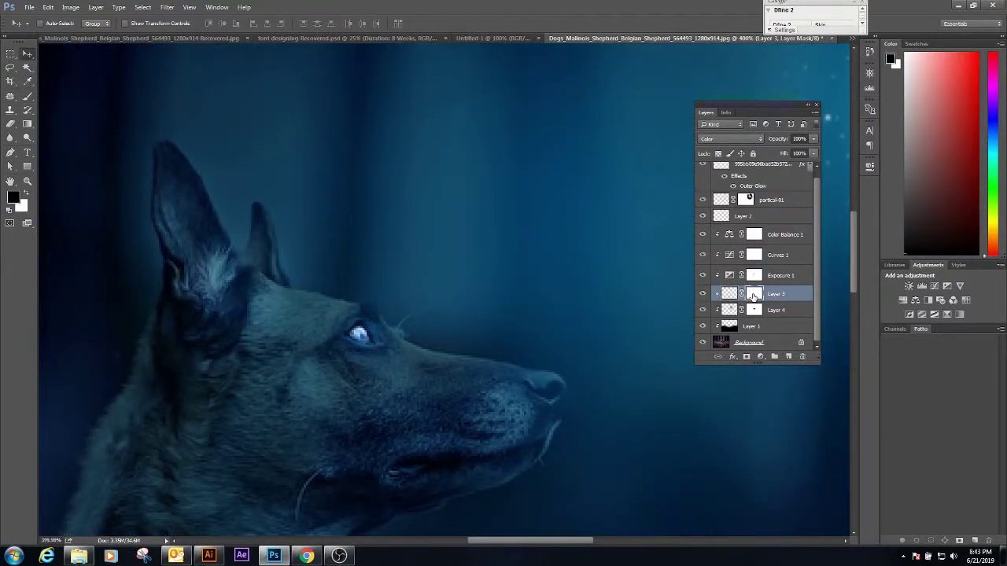
key("b")
right_click(447, 331)
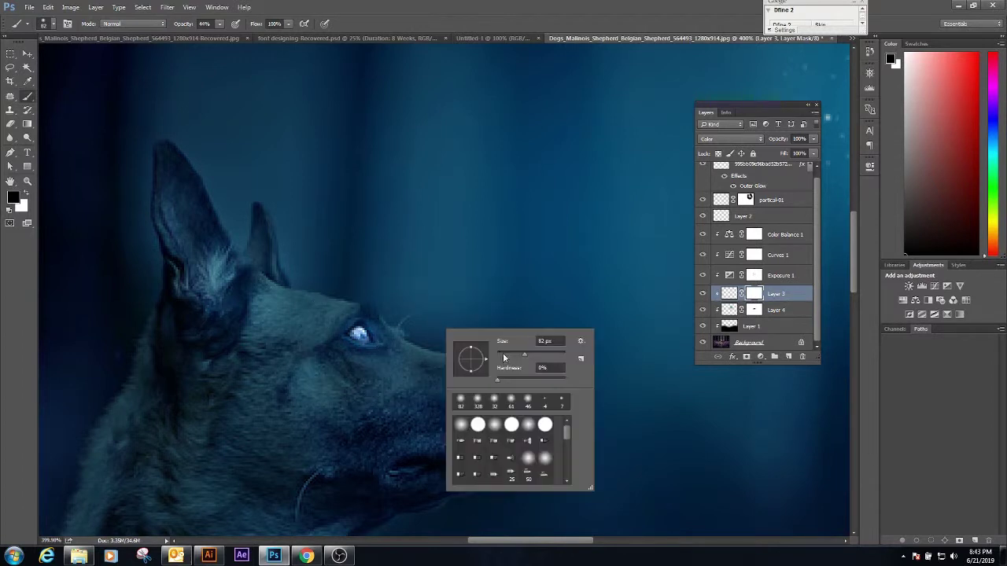
key("Return")
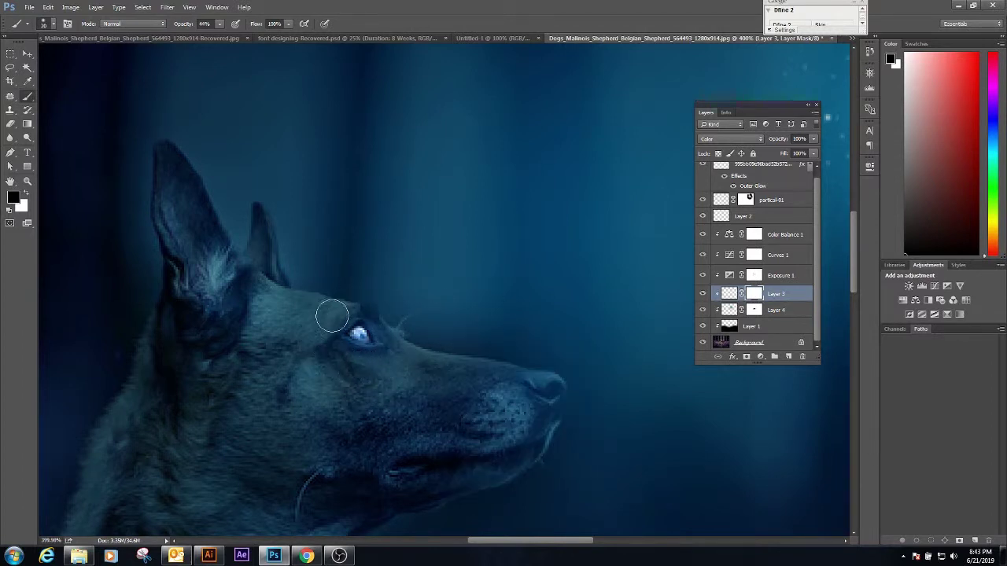
Step: Set Layer 4's opacity to 39% and Layer 3's opacity to 75%
left_click(757, 312)
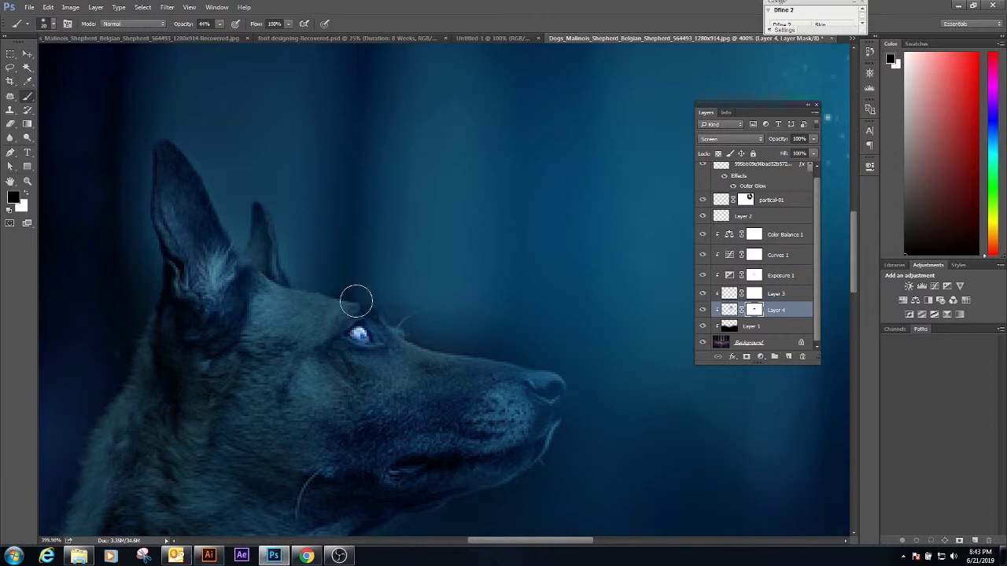
left_click(814, 138)
mouse_move(811, 155)
left_mouse_down()
mouse_move(782, 154)
mouse_move(814, 154)
left_mouse_up()
left_click(755, 295)
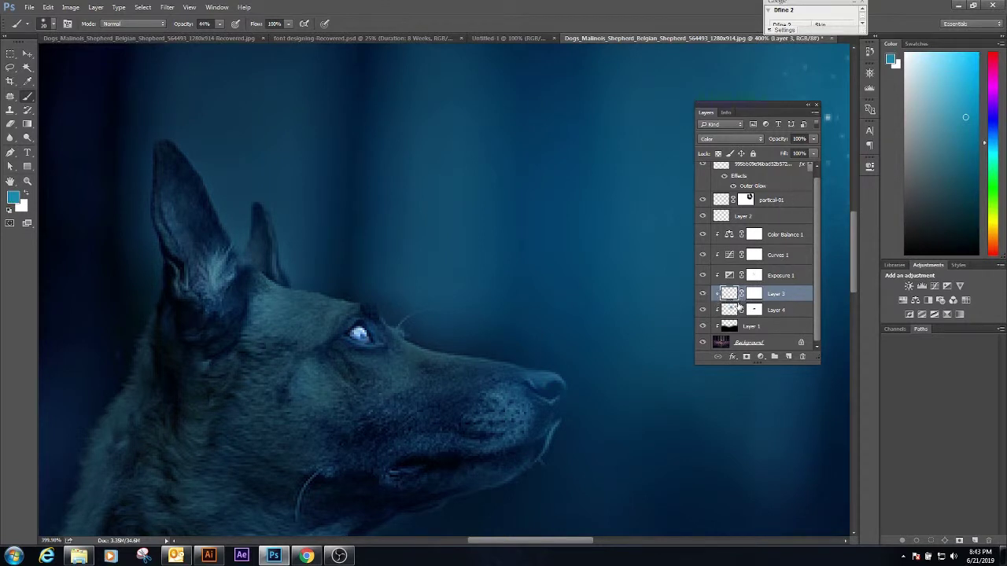
left_click(815, 139)
left_click_drag(792, 156, 786, 160)
left_click(801, 140)
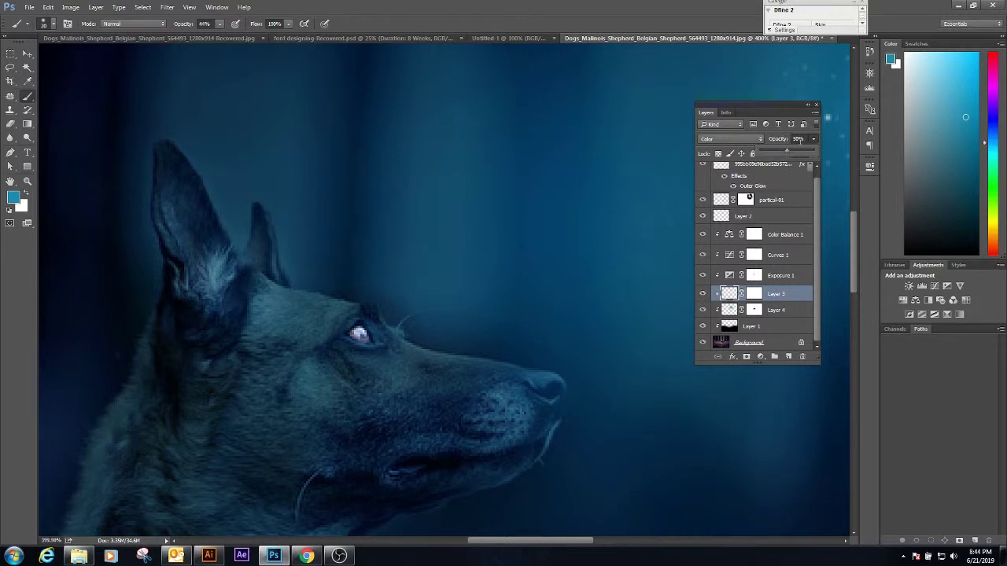
type("75")
key("Return")
left_click(33, 54)
scroll(544, 301, "down", 2)
Step: Enlarge the partical 01 sparkles around the butterfly with Free Transform
scroll(543, 301, "down", 2)
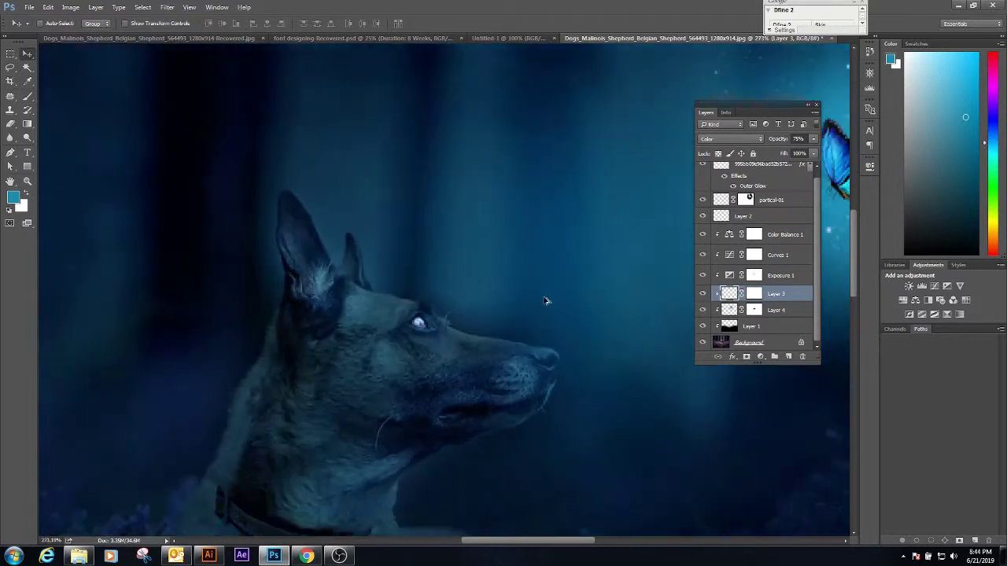
scroll(544, 303, "down", 1)
scroll(546, 308, "down", 1)
scroll(547, 310, "down", 1)
scroll(546, 307, "down", 1)
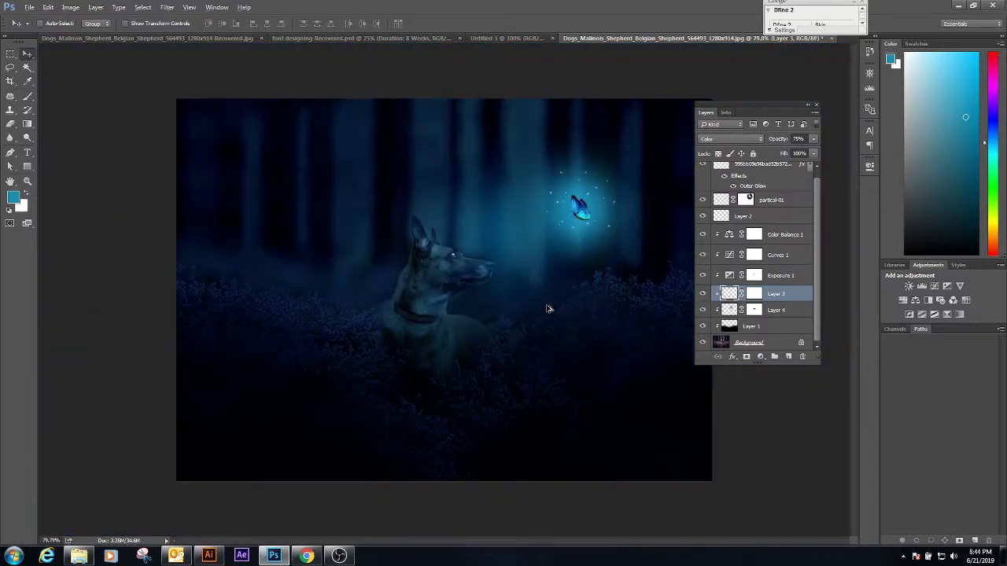
scroll(546, 283, "down", 2)
scroll(543, 270, "up", 1)
scroll(540, 292, "up", 1)
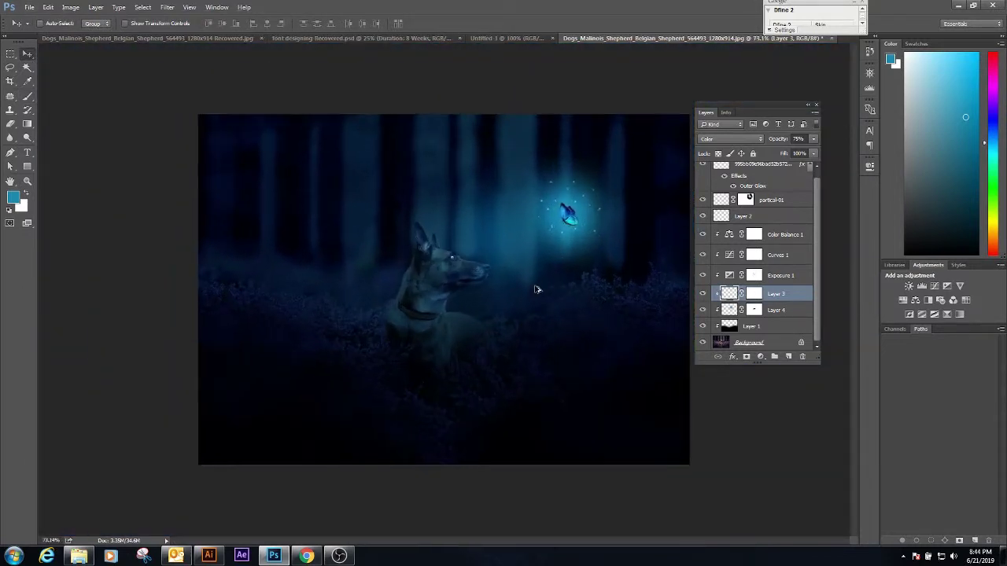
scroll(774, 222, "up", 1)
left_click(782, 182)
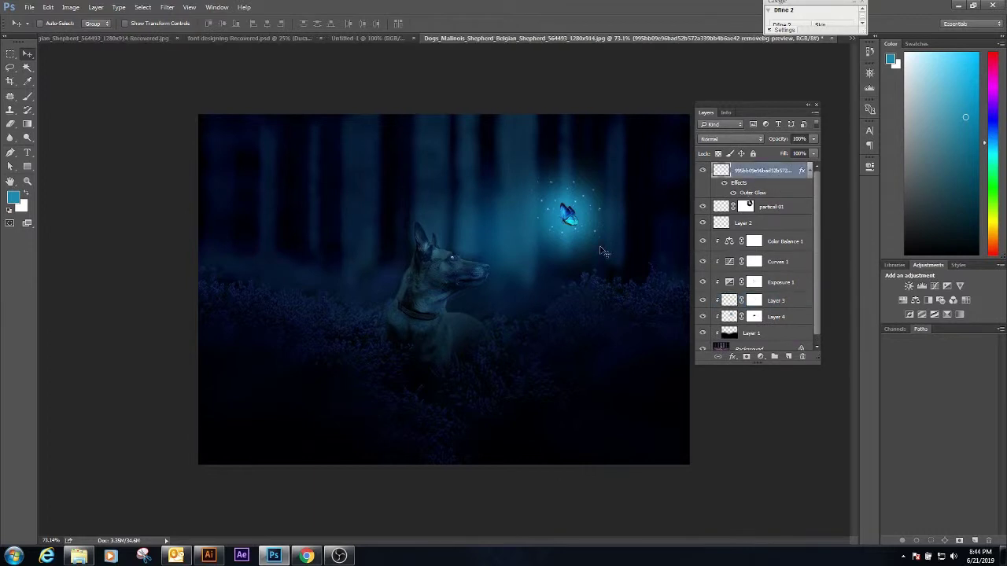
left_click(785, 208)
key("ctrl+t")
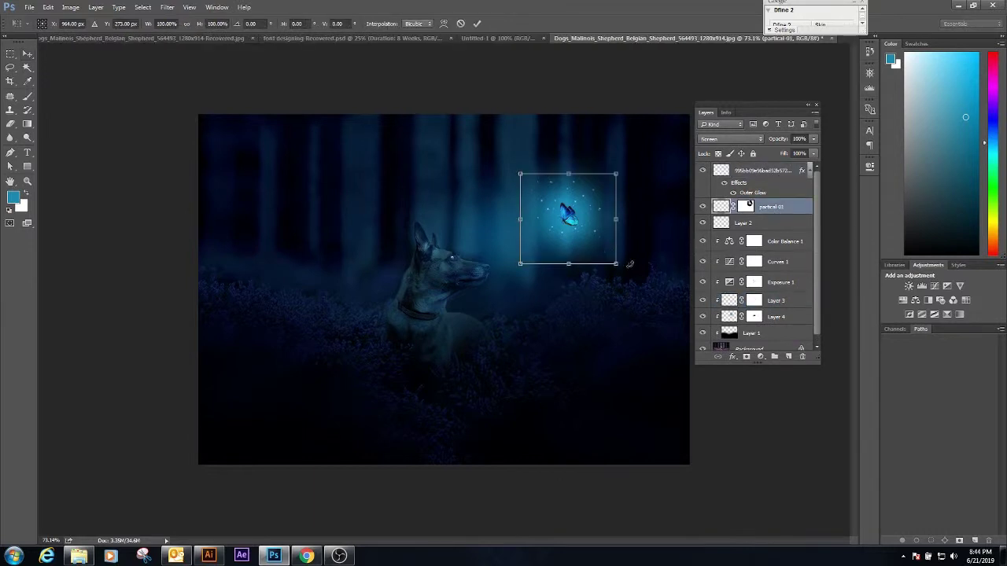
left_click_drag(628, 266, 634, 275)
key("Return")
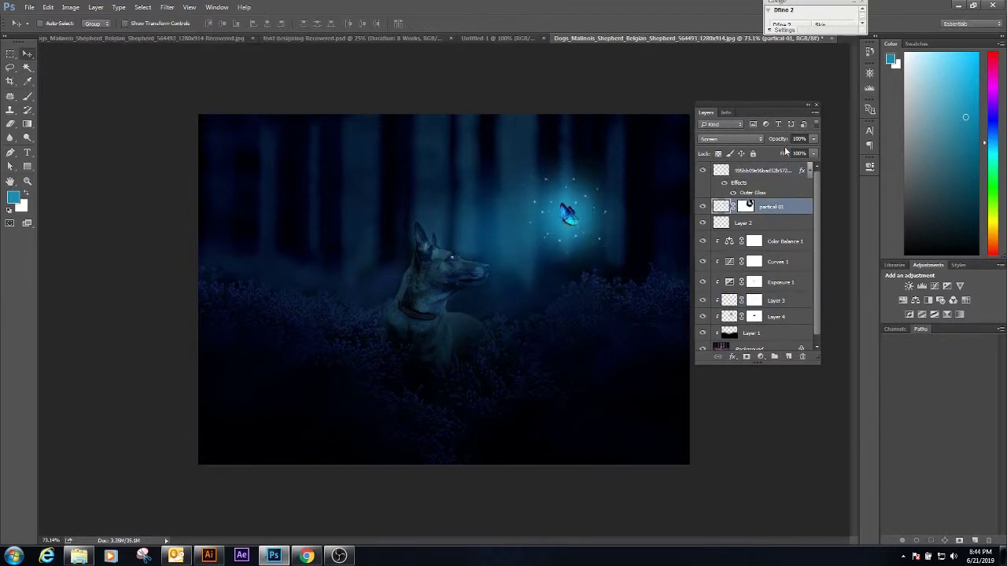
Step: Set the partical 01 layer opacity to 80%
left_click(813, 140)
left_click(766, 140)
type("50")
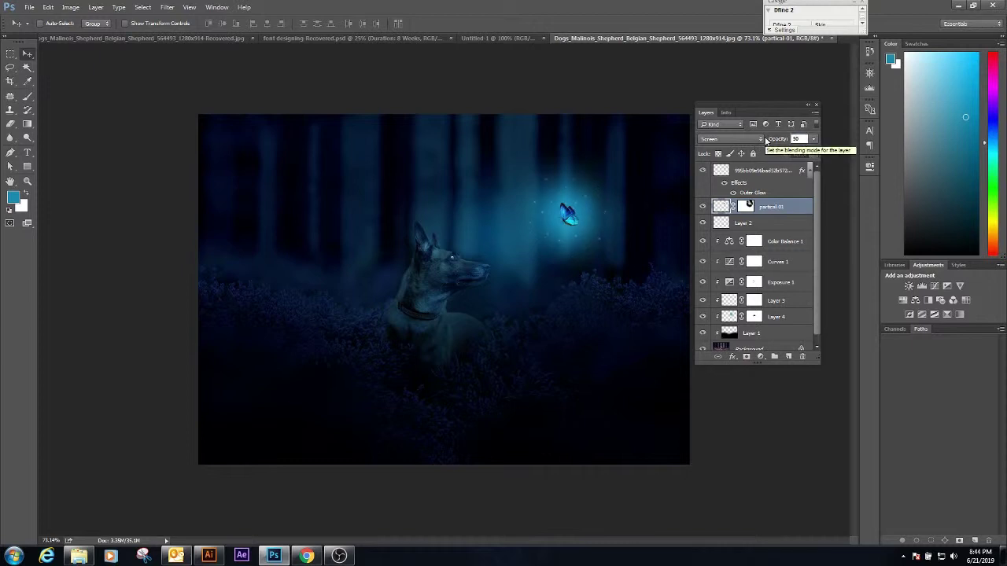
type("80")
key("Return")
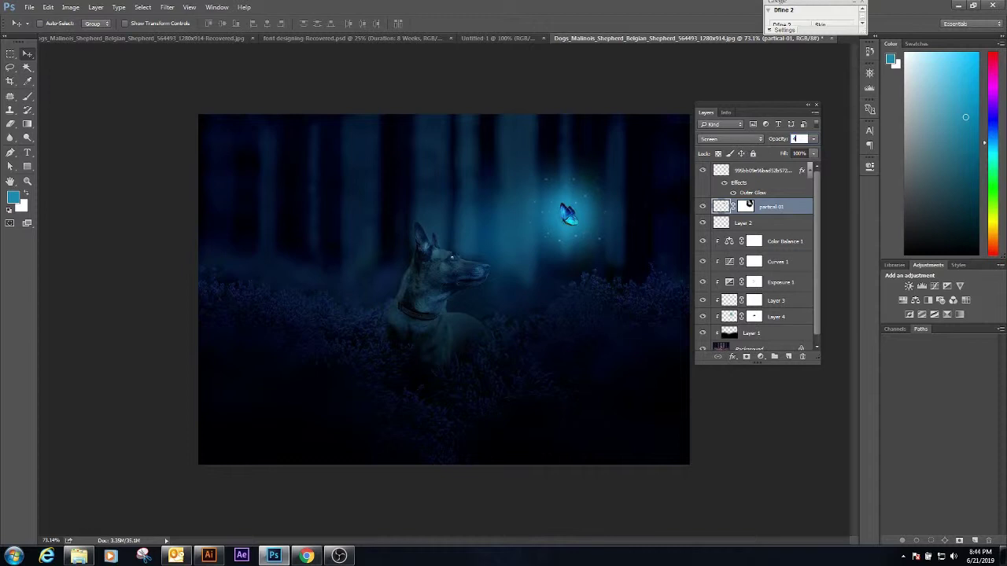
Step: Scale the butterfly layer up to about 108%
left_click(755, 170)
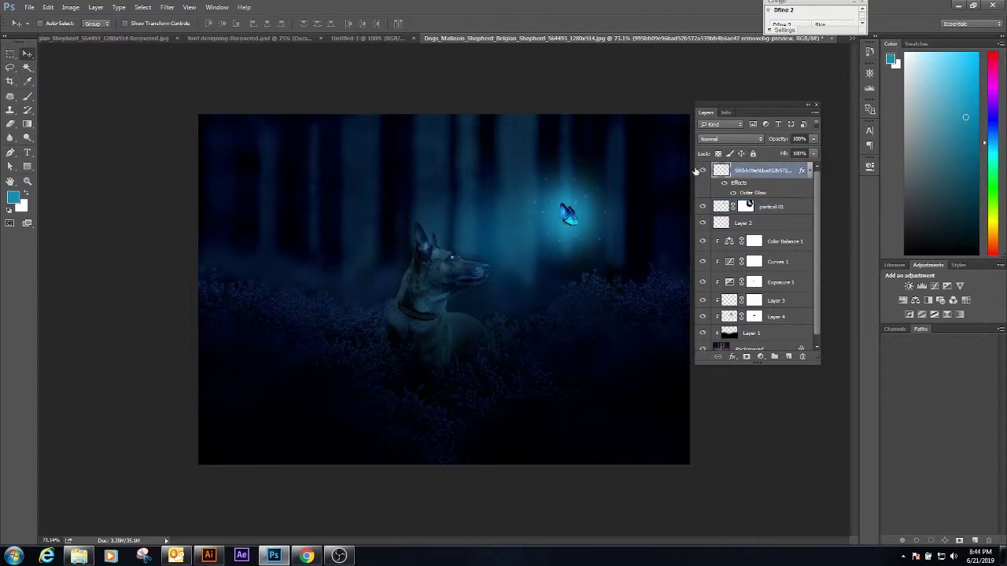
key("ctrl+t")
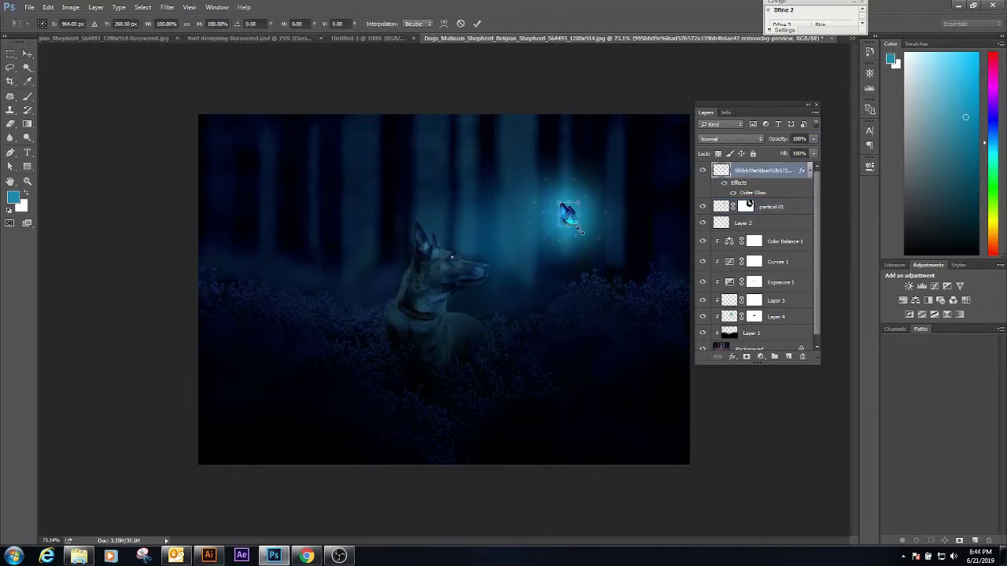
left_click_drag(578, 230, 583, 233)
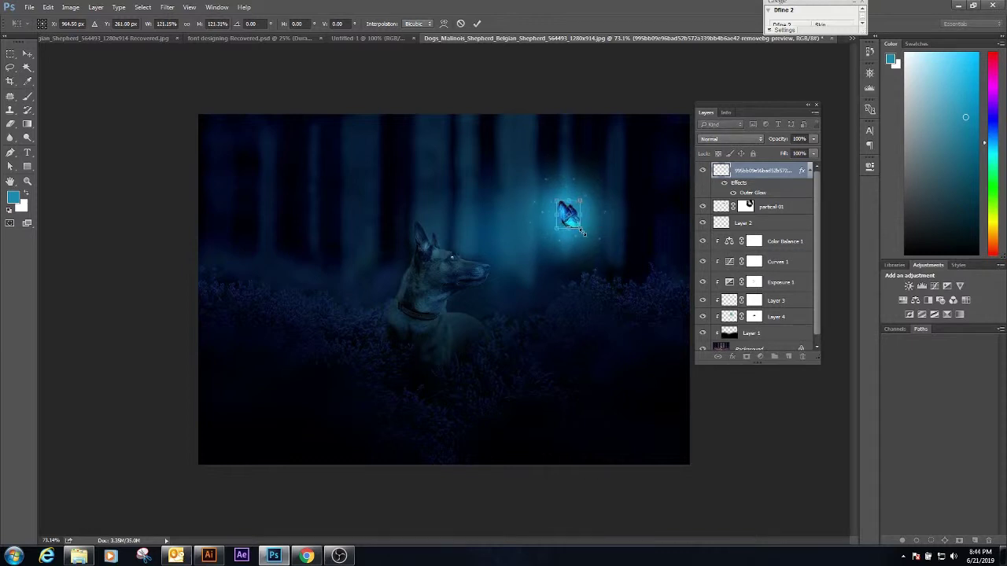
scroll(583, 233, "up", 3)
left_click_drag(585, 171, 572, 191)
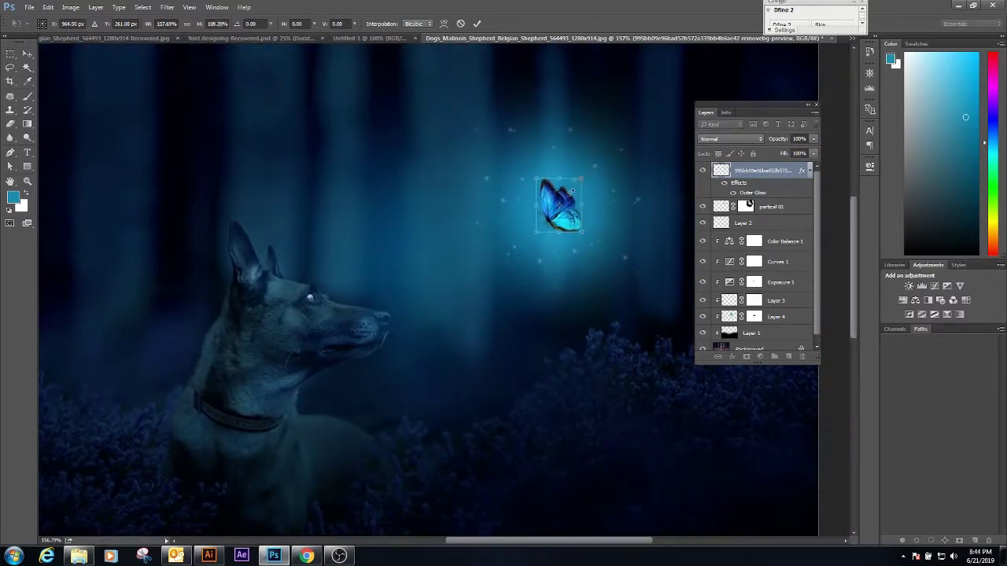
key("Return")
scroll(626, 241, "down", 1)
scroll(627, 241, "down", 1)
Step: Enlarge the Layer 2 glow around the butterfly with Free Transform
left_click(779, 207)
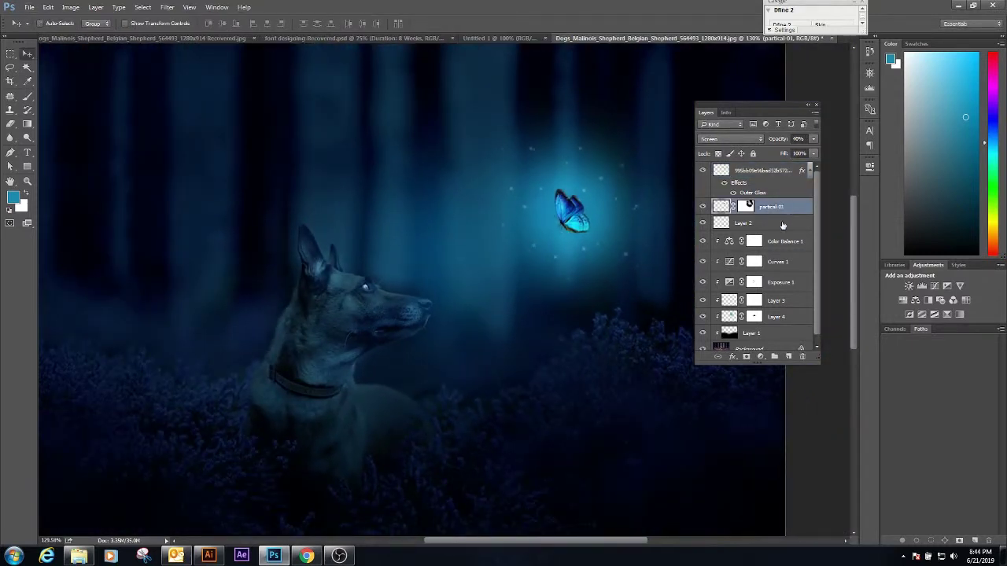
left_click(782, 223)
scroll(546, 281, "down", 1)
key("ctrl+t")
scroll(612, 285, "down", 1)
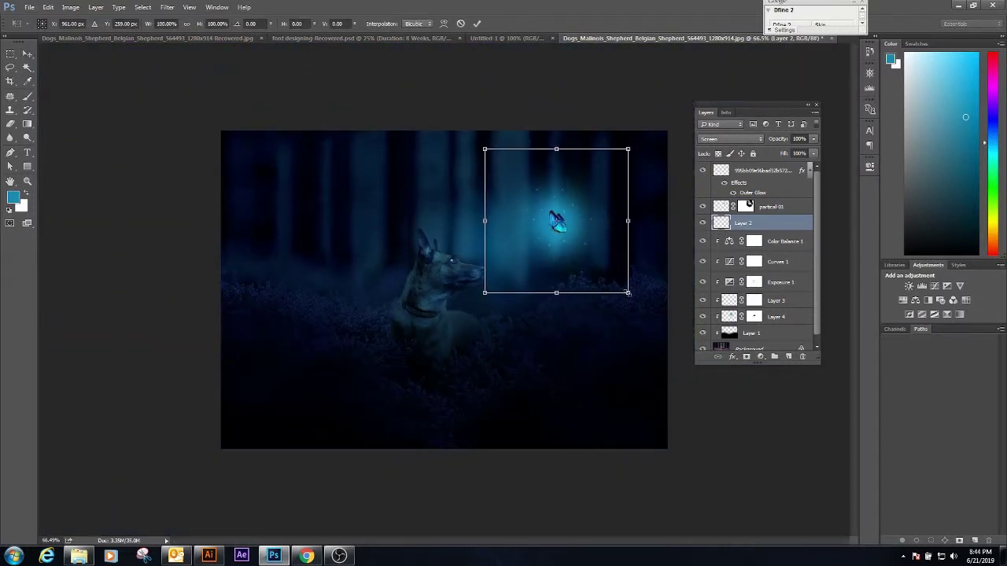
left_click_drag(628, 293, 659, 317)
key("Return")
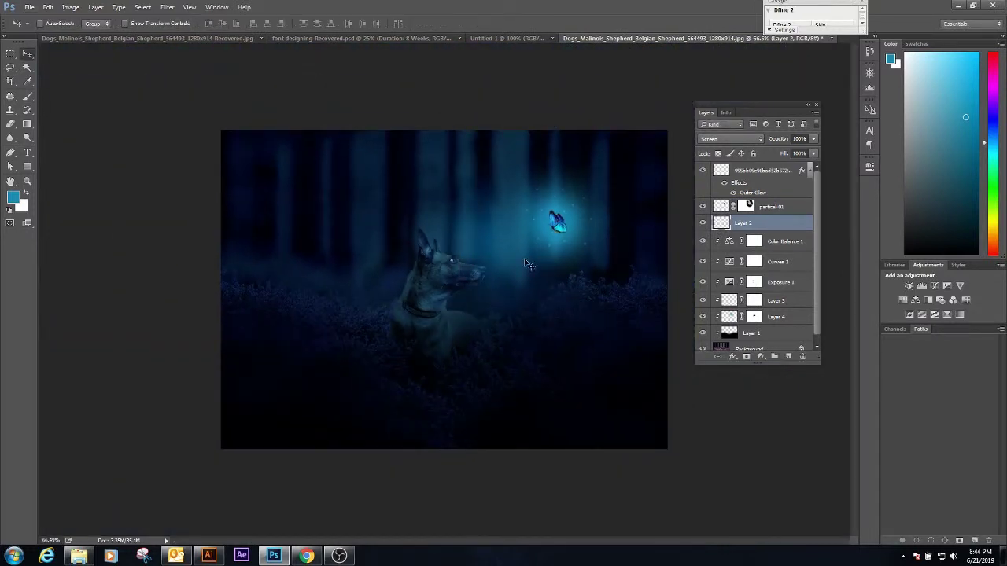
scroll(527, 265, "down", 1)
scroll(526, 260, "up", 1)
scroll(535, 275, "up", 1)
scroll(582, 303, "down", 1)
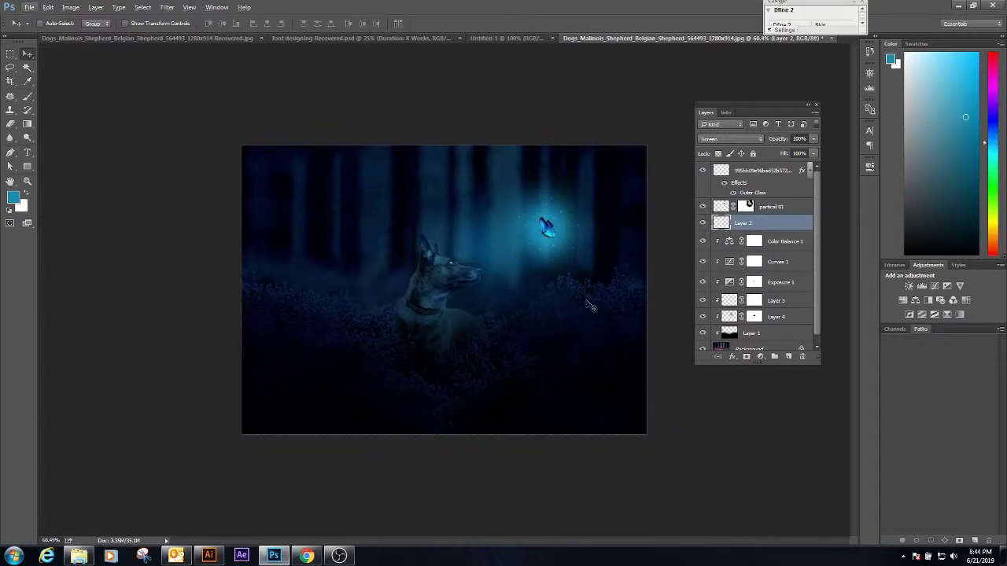
scroll(775, 334, "down", 1)
left_click(755, 343)
Step: Add an empty Layer 5 above Background and enlarge the brush
left_click(789, 356)
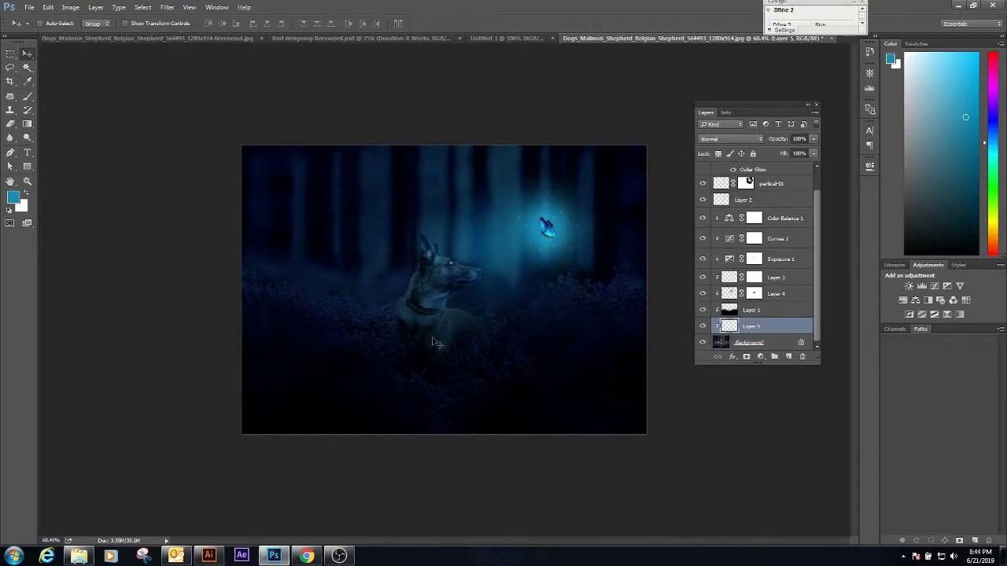
key("b")
right_click(373, 304)
left_click_drag(474, 332, 477, 328)
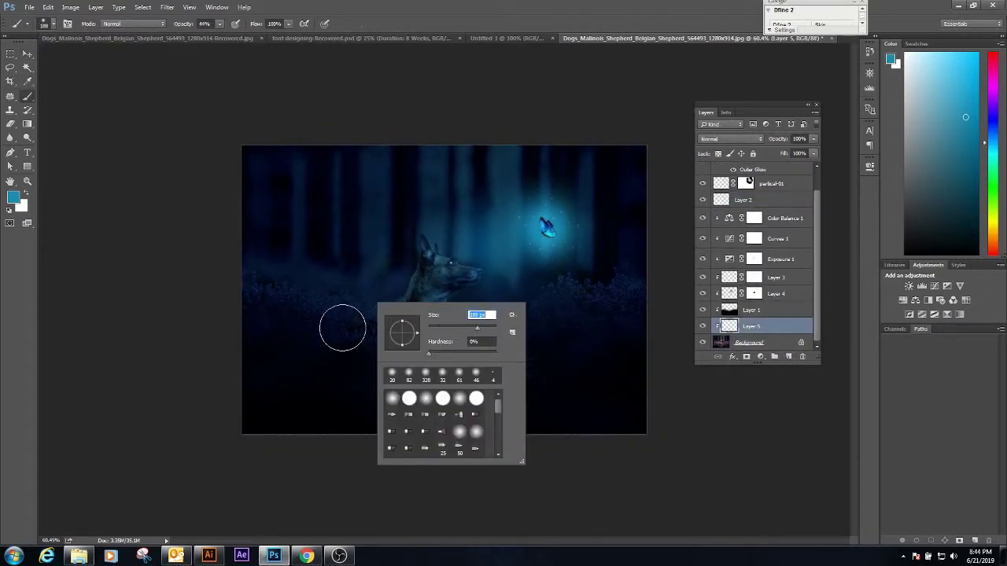
key("Return")
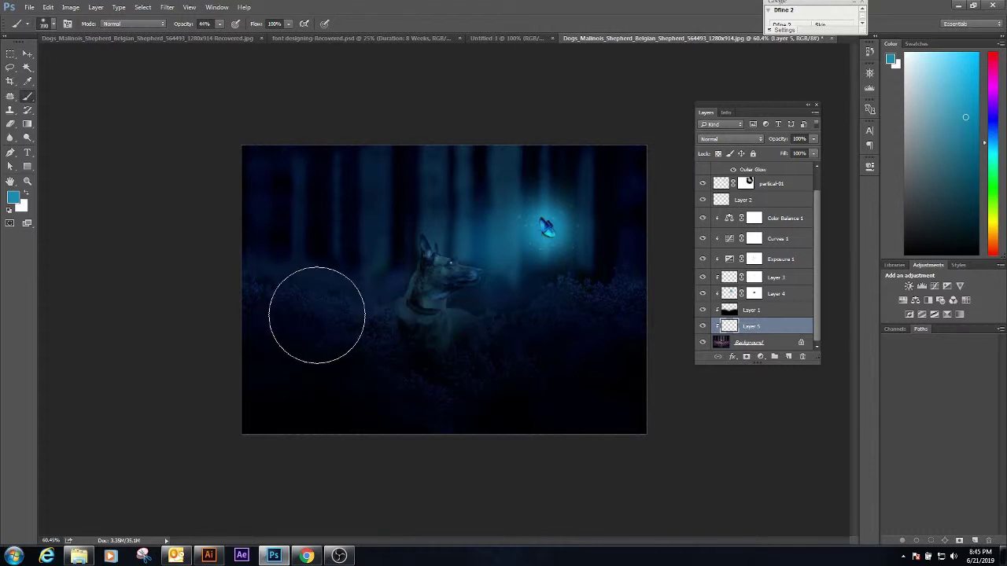
Step: Step through the Layer 4, Exposure 1 and Curves 1 masks, ending on Curves 1 with black paint
left_click(754, 293)
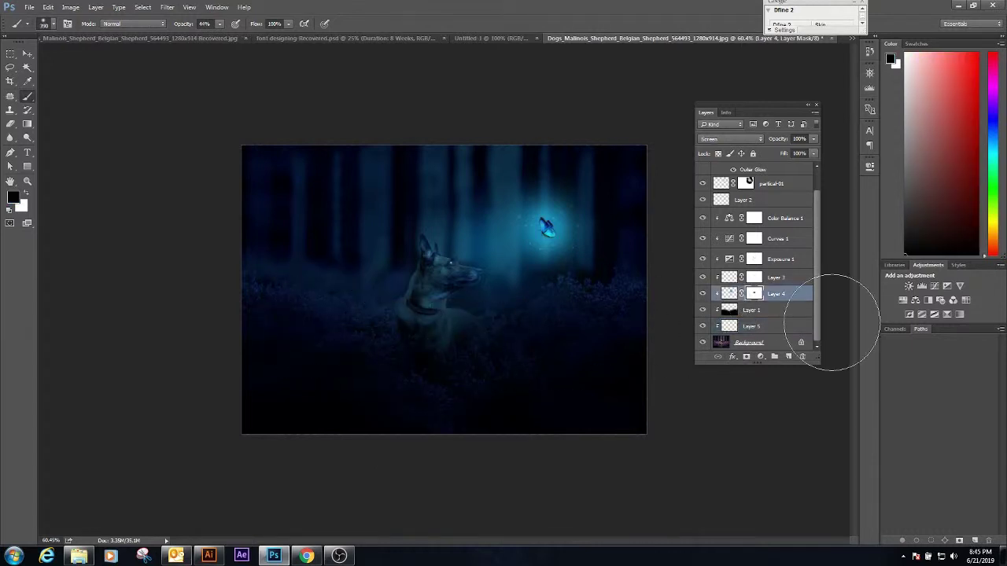
left_click(755, 260)
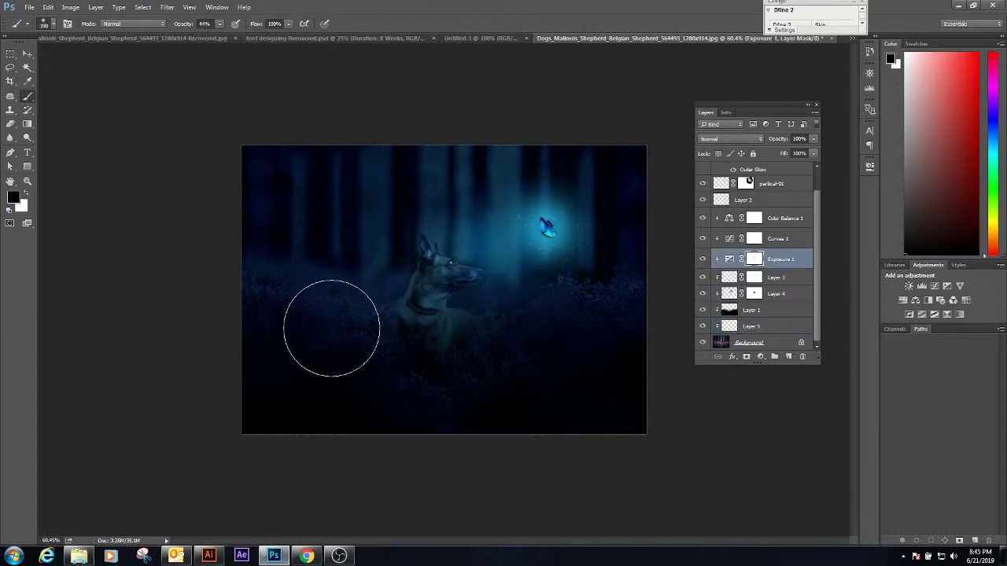
key("x")
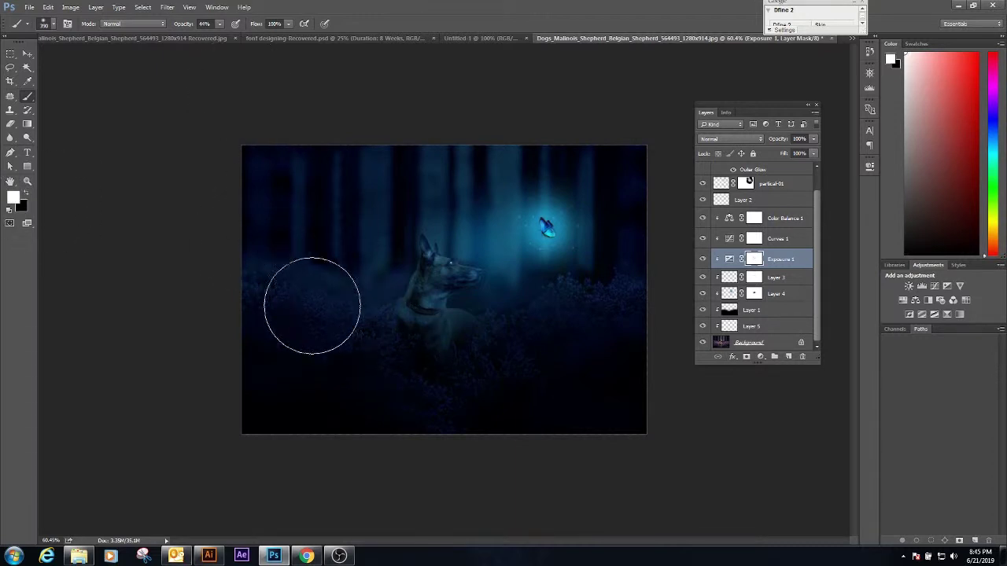
left_click(755, 239)
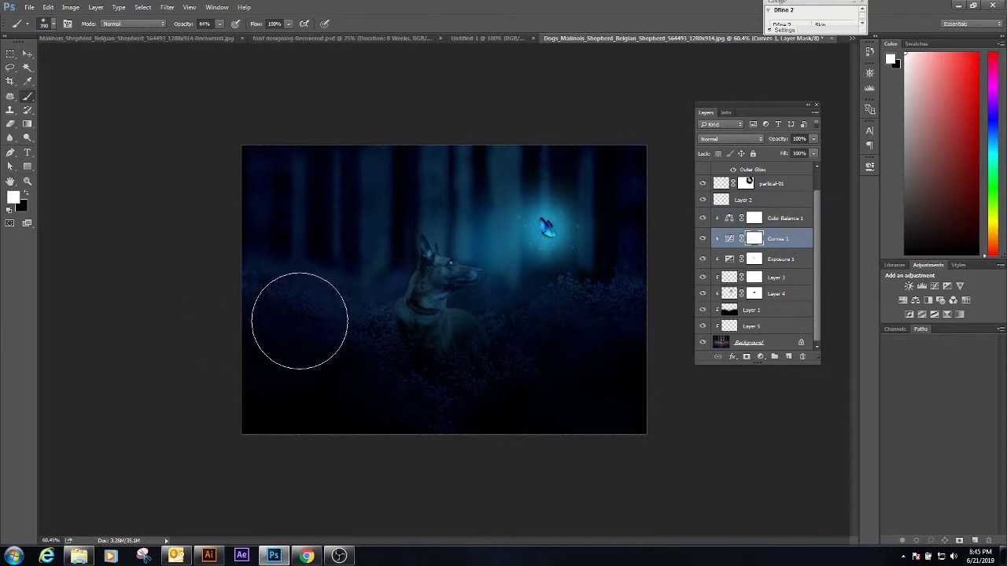
left_click(27, 193)
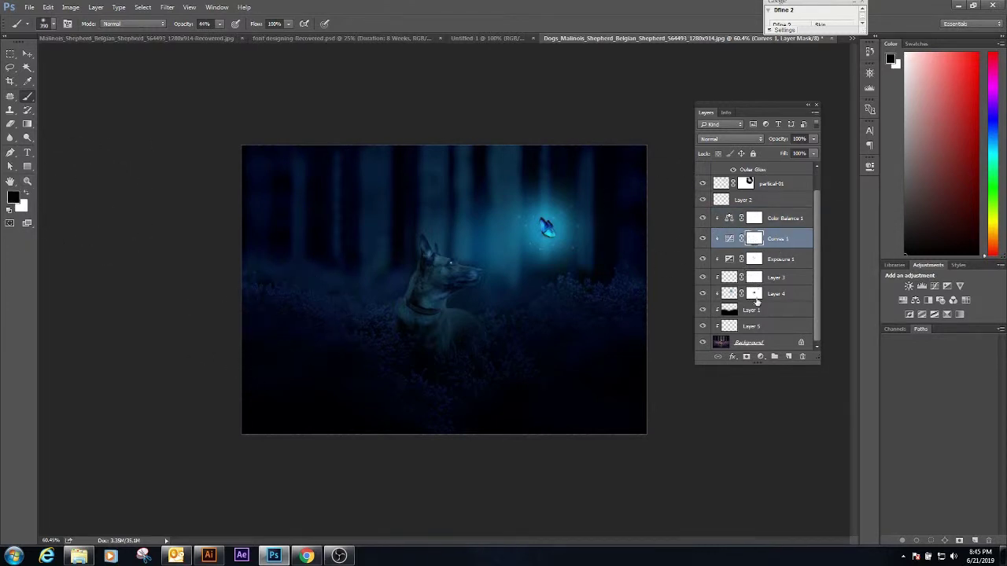
left_click(754, 260)
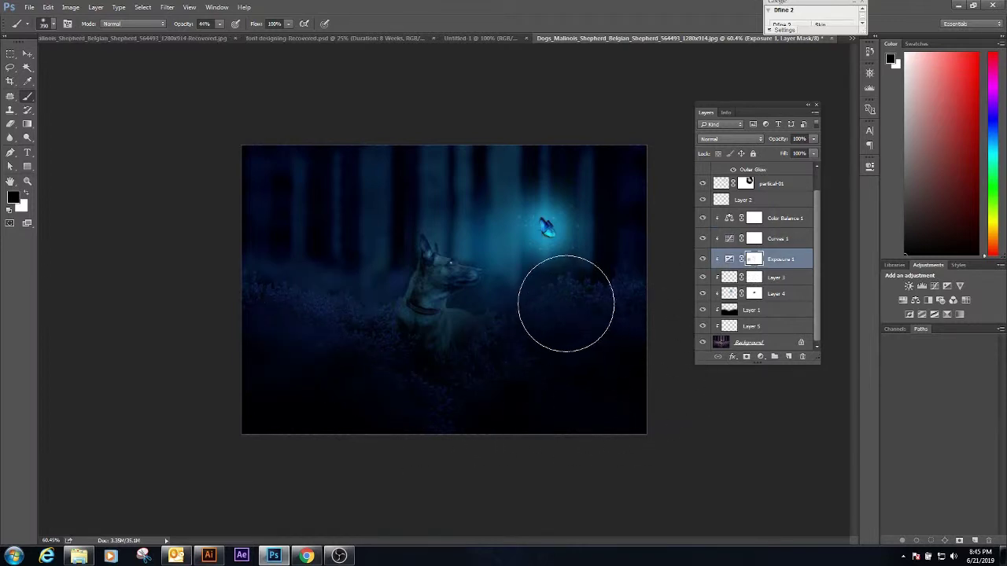
left_click(753, 240)
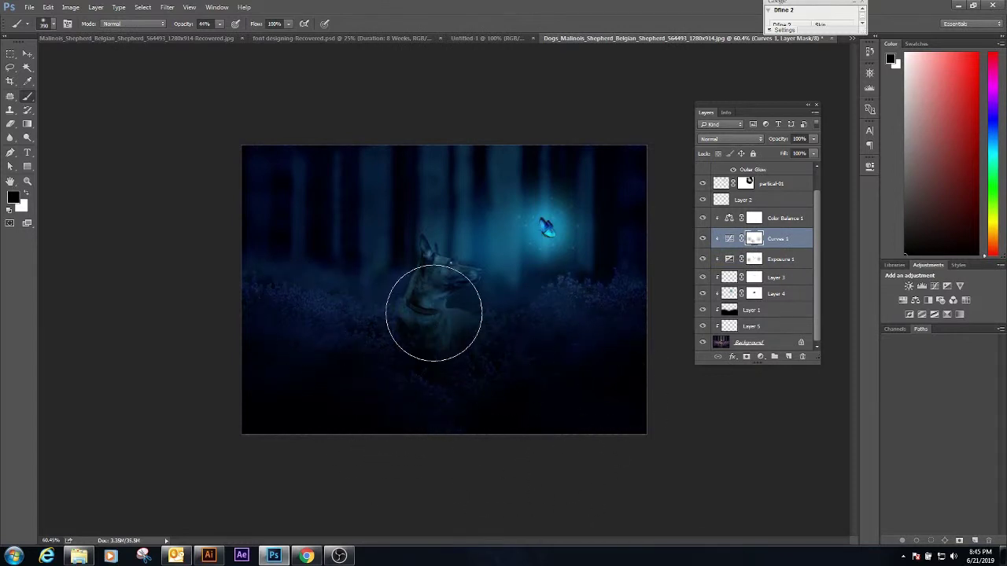
Step: Stamp all visible layers into a merged Layer 6 at the top of the stack
left_click(29, 54)
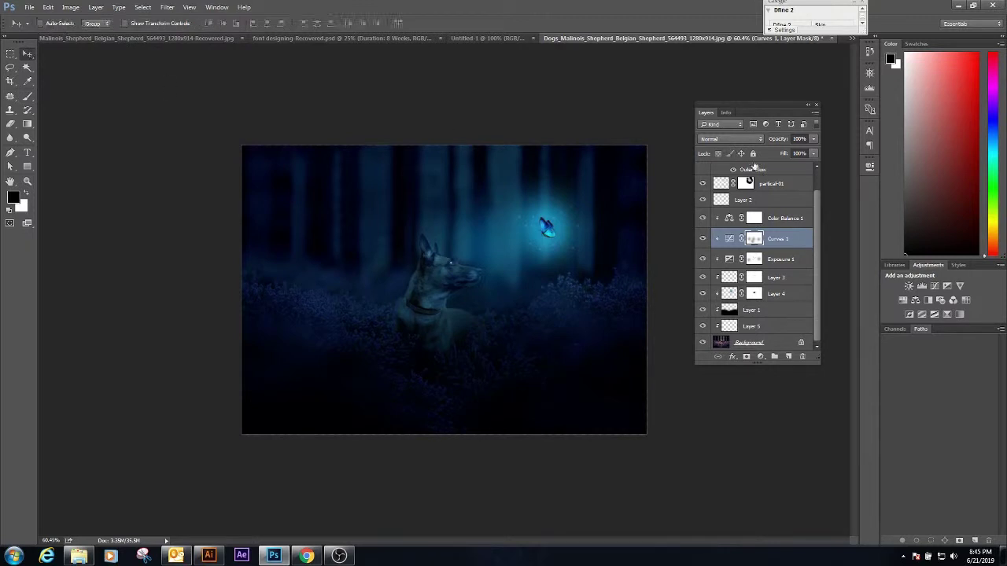
scroll(755, 236, "up", 1)
left_click(787, 171)
key("ctrl+shift+alt+e")
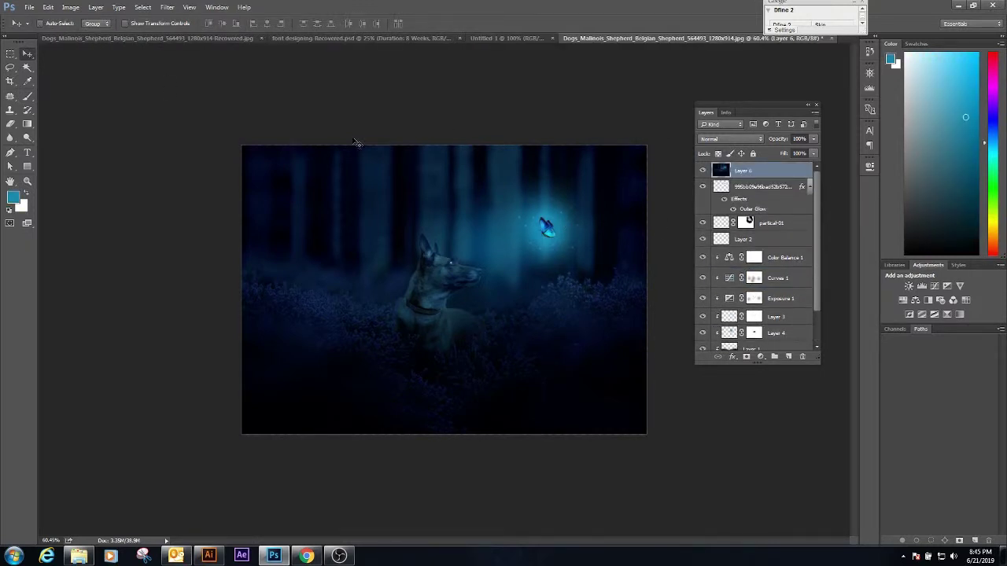
Step: Grade Layer 6 in Camera Raw: exposure +0.65, contrast +25, highlights +15, shadows −33, whites +23
key("ctrl+shift+a")
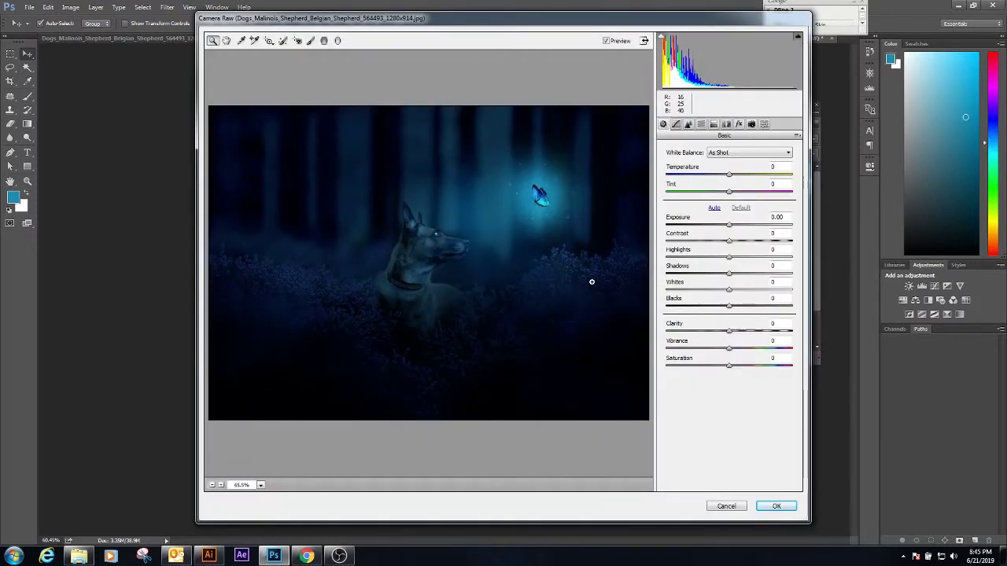
mouse_move(695, 219)
left_mouse_down()
mouse_move(705, 236)
mouse_move(715, 229)
mouse_move(707, 235)
mouse_move(721, 251)
mouse_move(693, 268)
mouse_move(725, 287)
mouse_move(710, 305)
left_mouse_up()
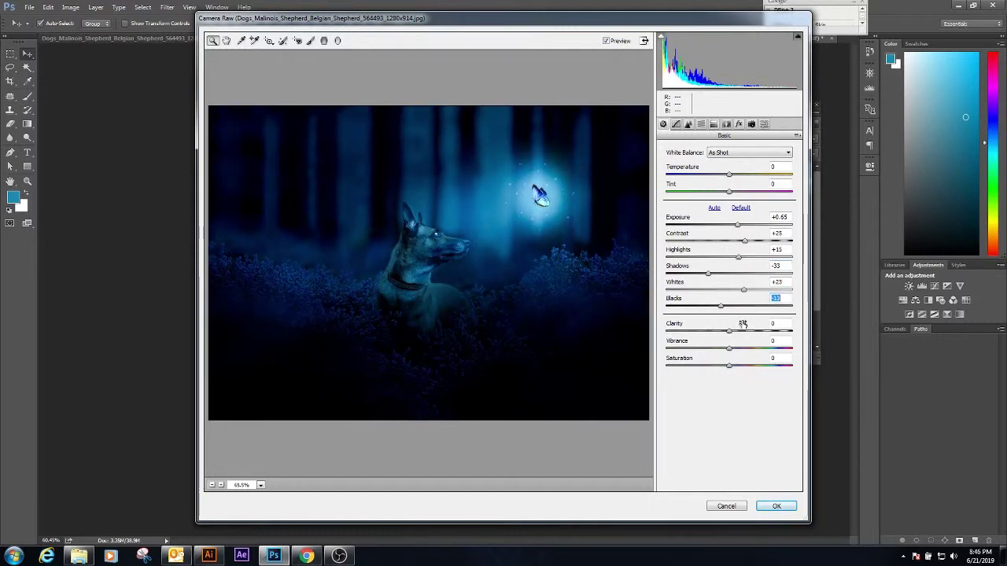
left_click(775, 505)
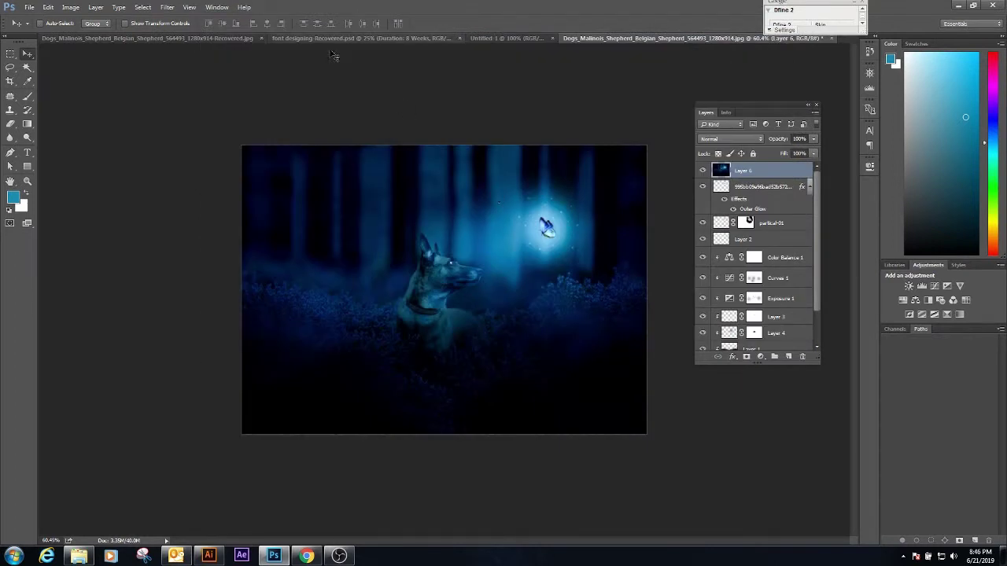
Step: Apply Color Efex Pro 4 with Low Key plus Film Grain, tuning the grain per pixel
left_click(168, 7)
mouse_move(186, 227)
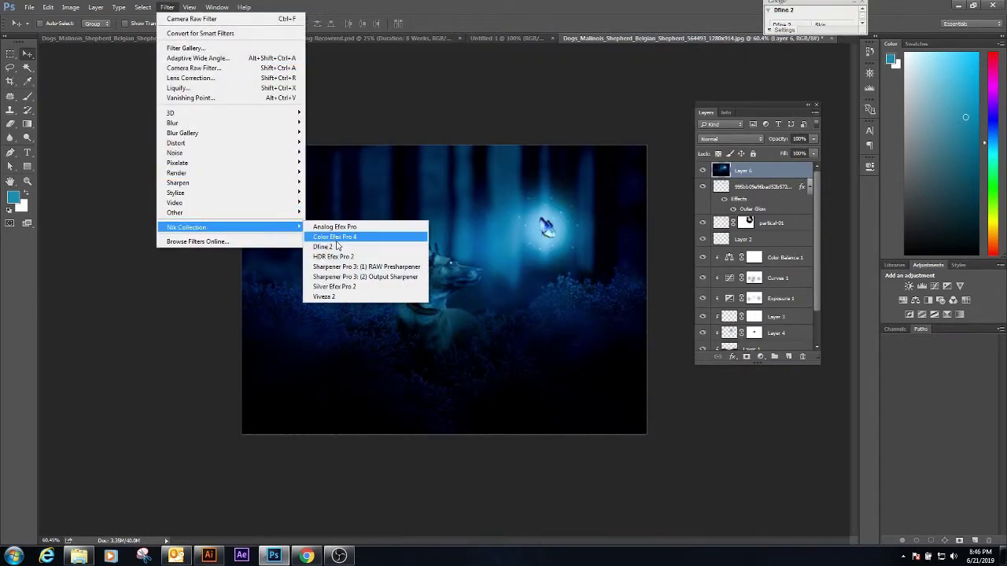
left_click(348, 237)
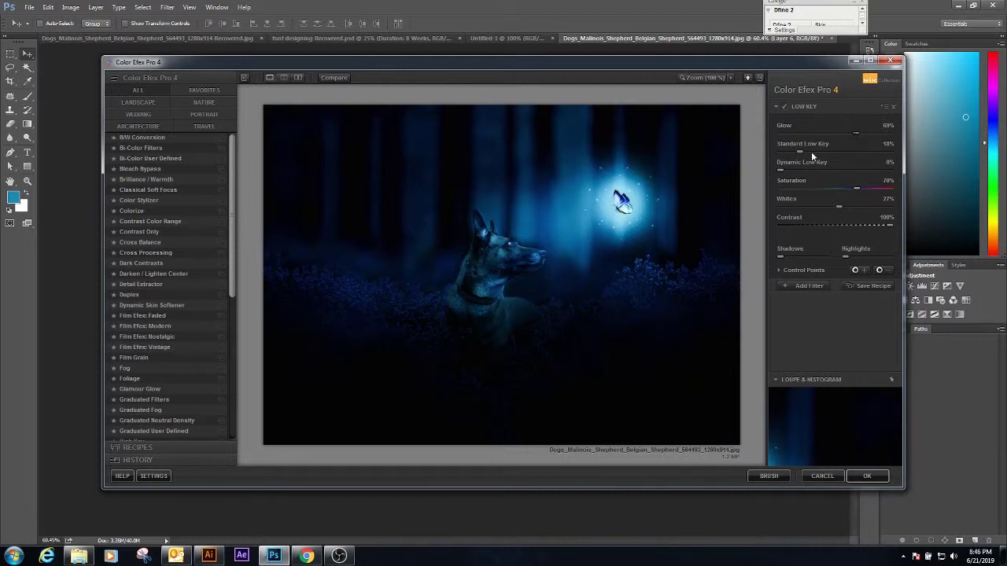
mouse_move(170, 211)
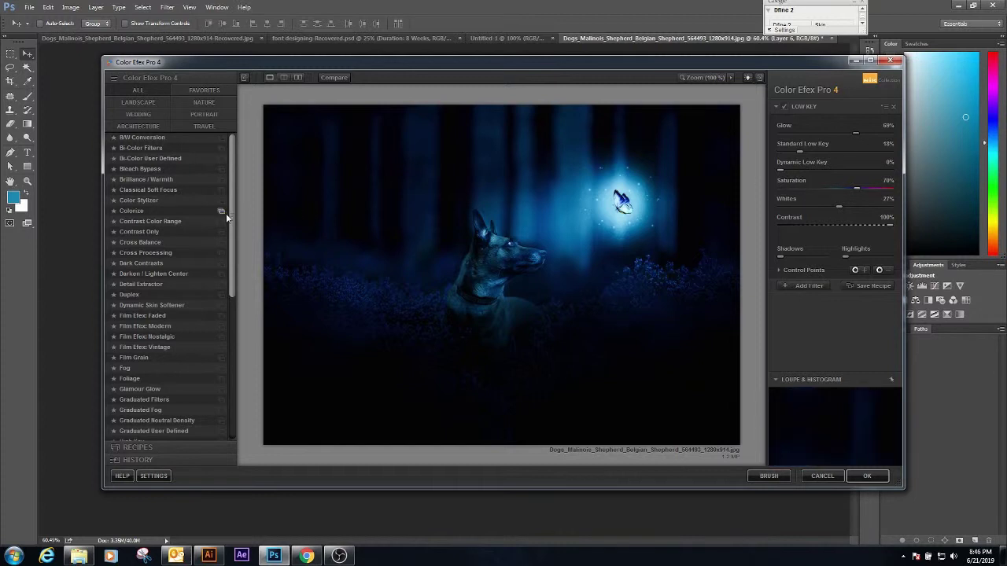
left_click(794, 285)
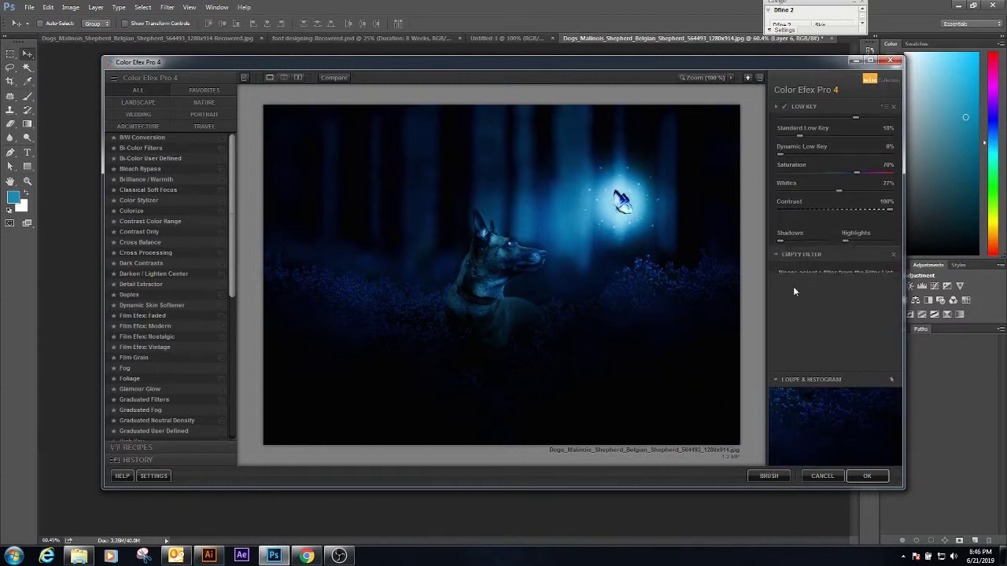
scroll(233, 203, "down", 1)
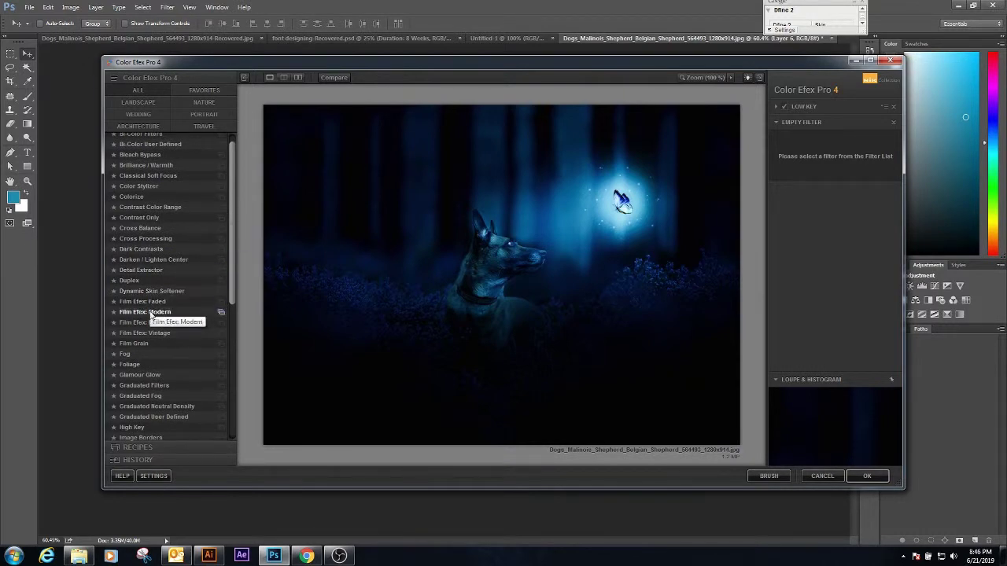
left_click(143, 343)
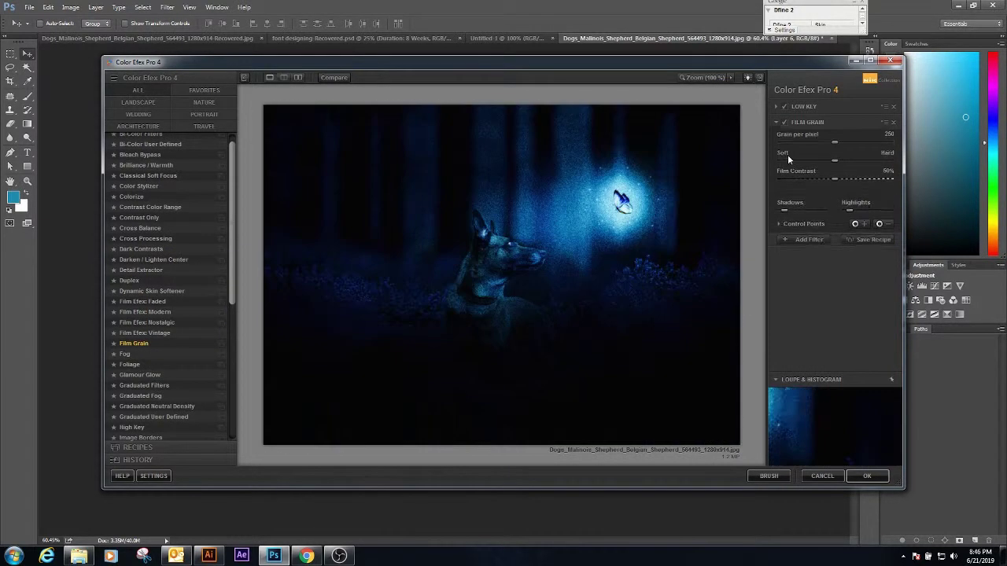
left_click_drag(832, 153, 871, 151)
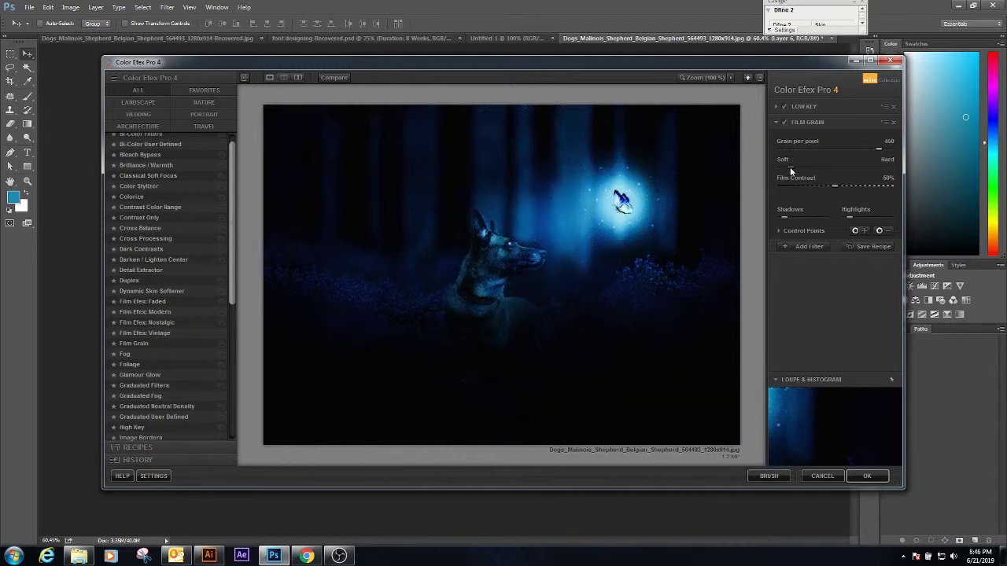
left_click_drag(879, 148, 867, 150)
left_click(867, 476)
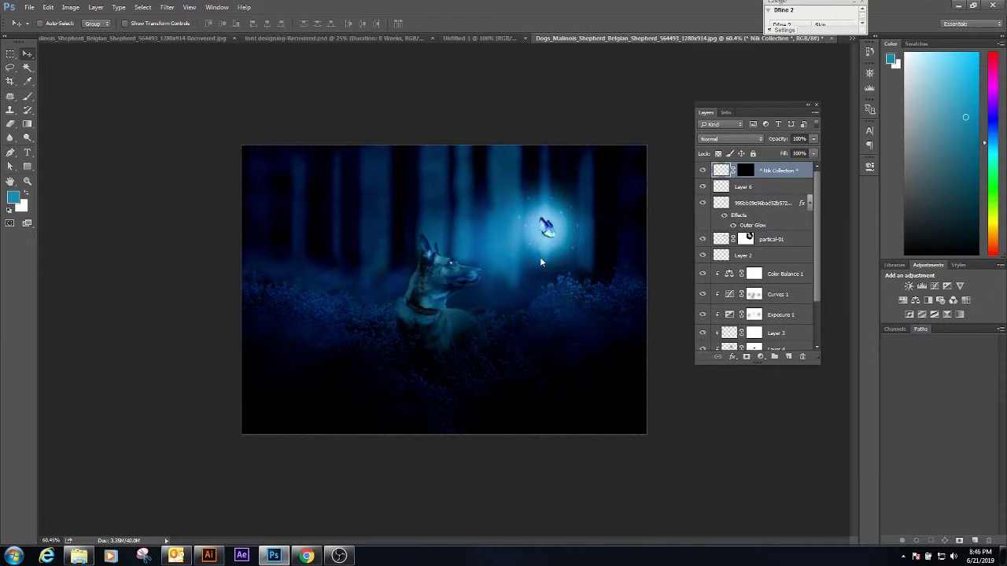
Step: Add a layer mask and paint out the centre around the dog with a ~2209 px black brush
left_click(745, 359)
key("b")
right_click(458, 283)
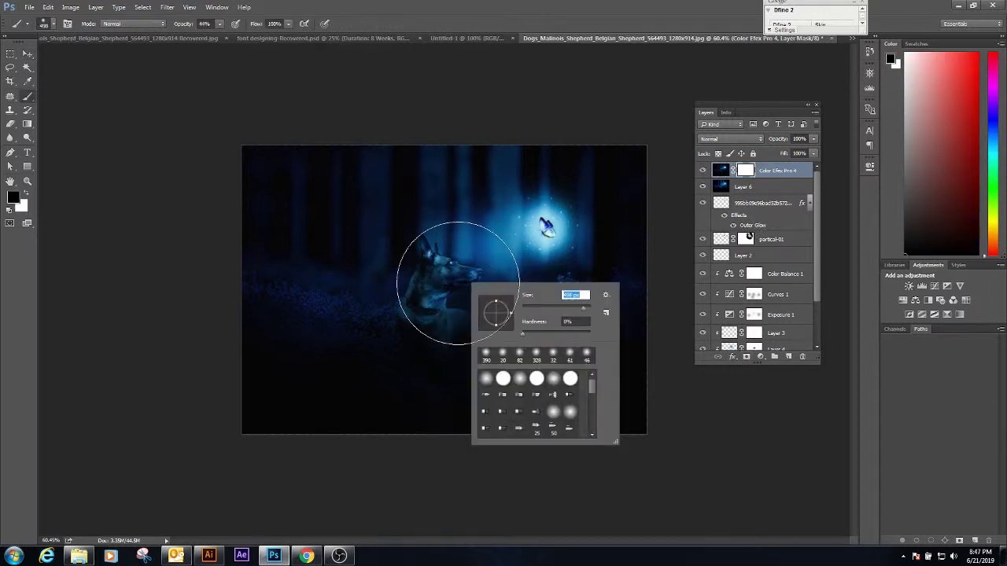
left_click_drag(583, 308, 597, 311)
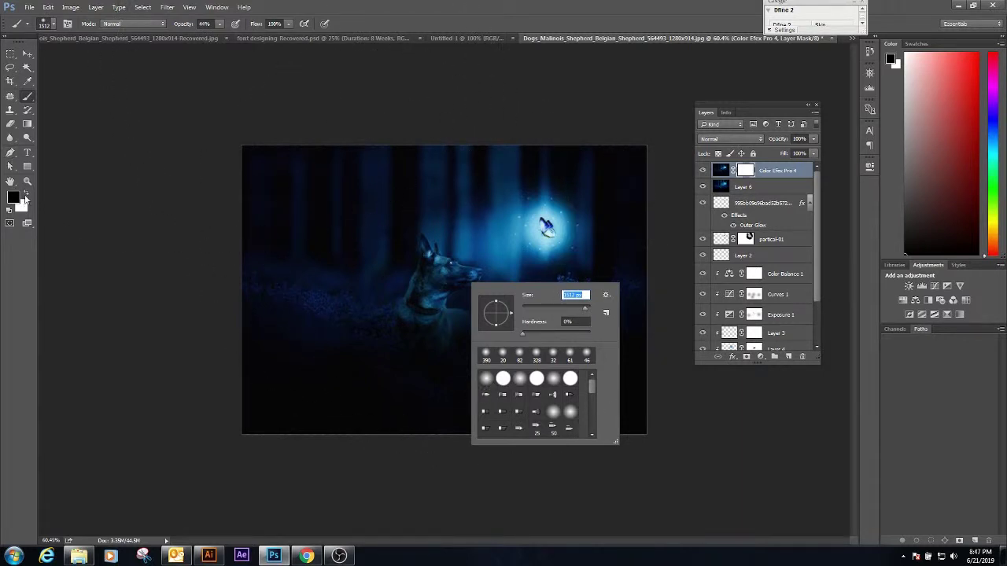
left_click(27, 198)
left_click_drag(219, 24, 256, 42)
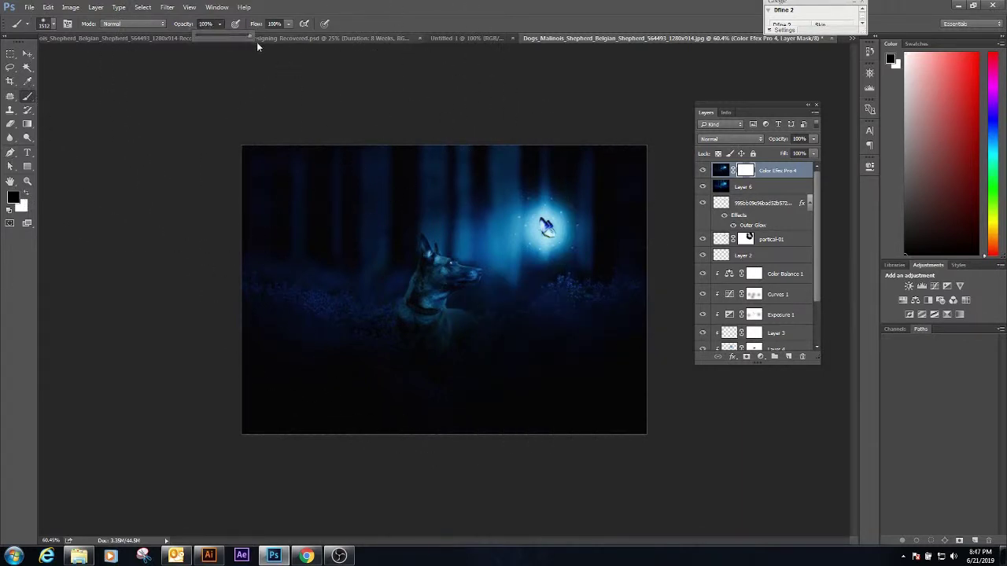
left_click(403, 343)
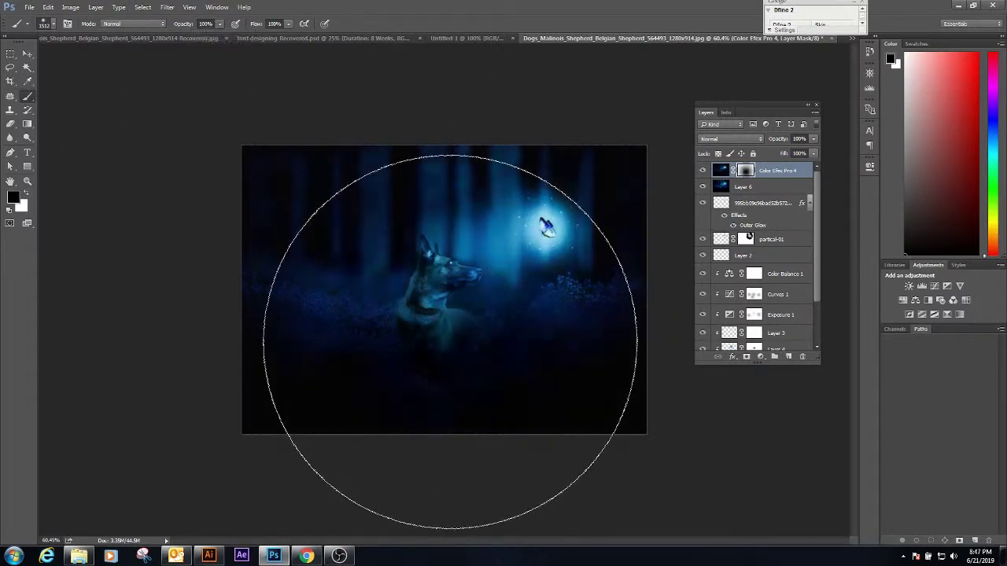
Step: Lower the brush opacity to 43% and target the layer's pixels instead of its mask
scroll(452, 307, "down", 3)
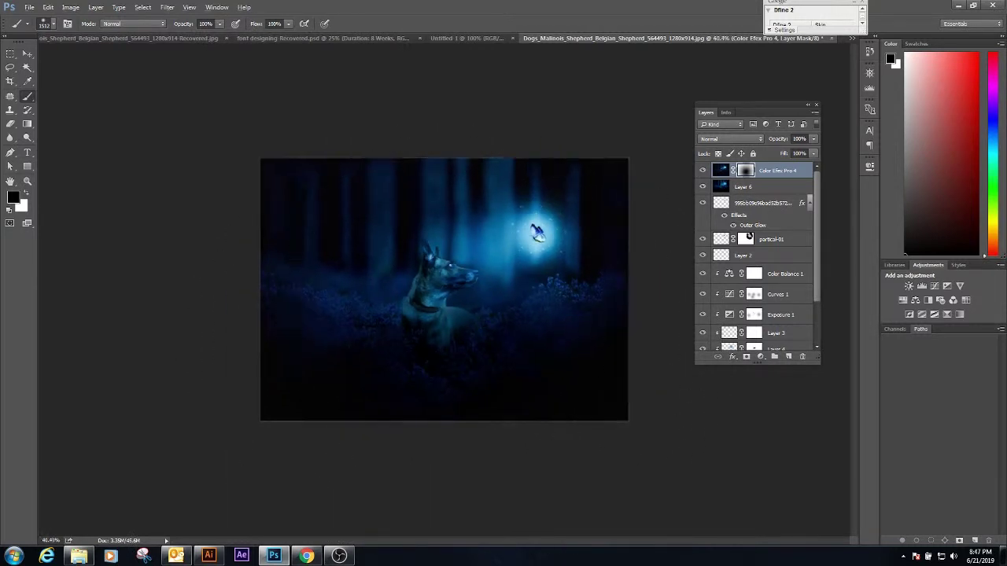
left_click(218, 27)
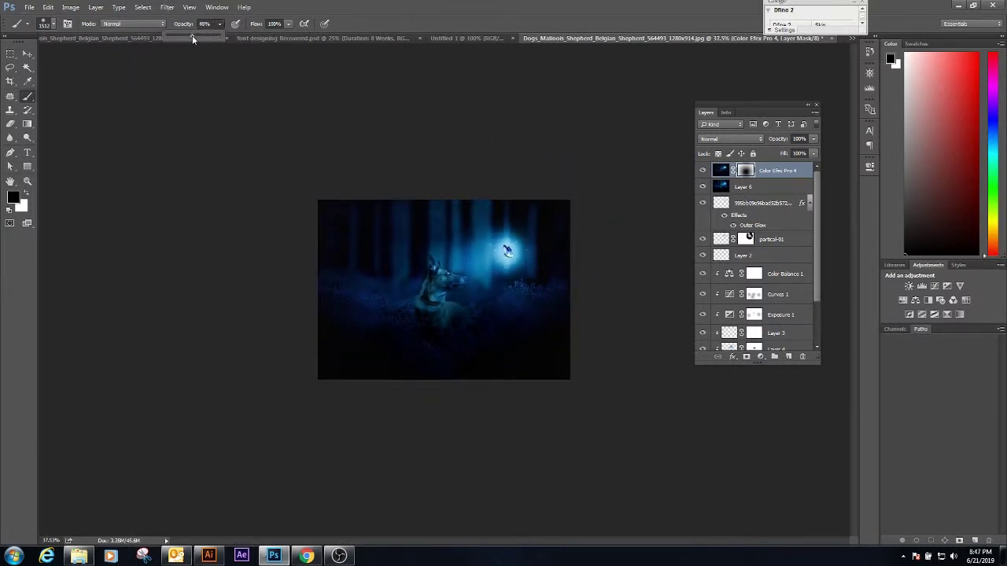
left_click_drag(193, 39, 189, 39)
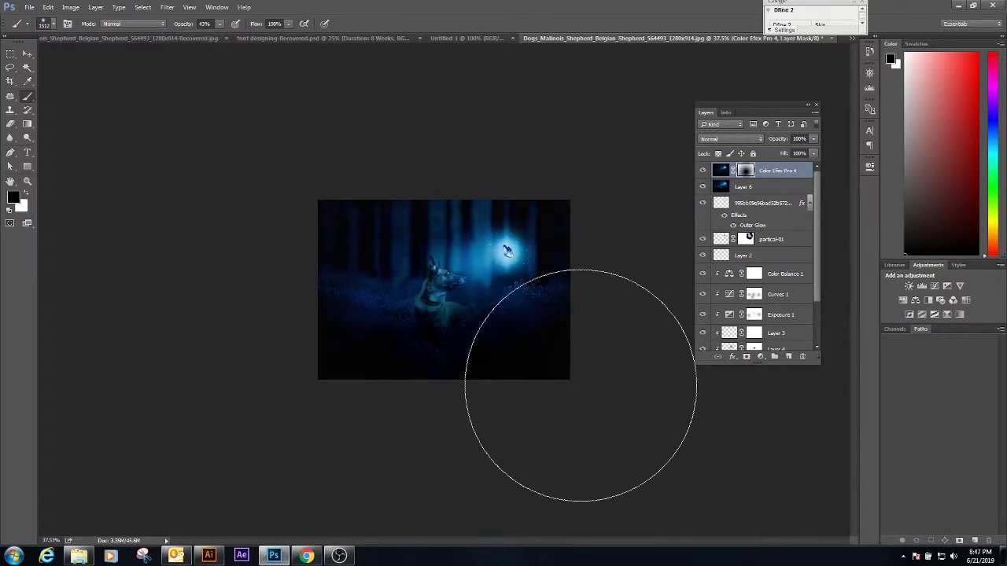
scroll(472, 276, "up", 3)
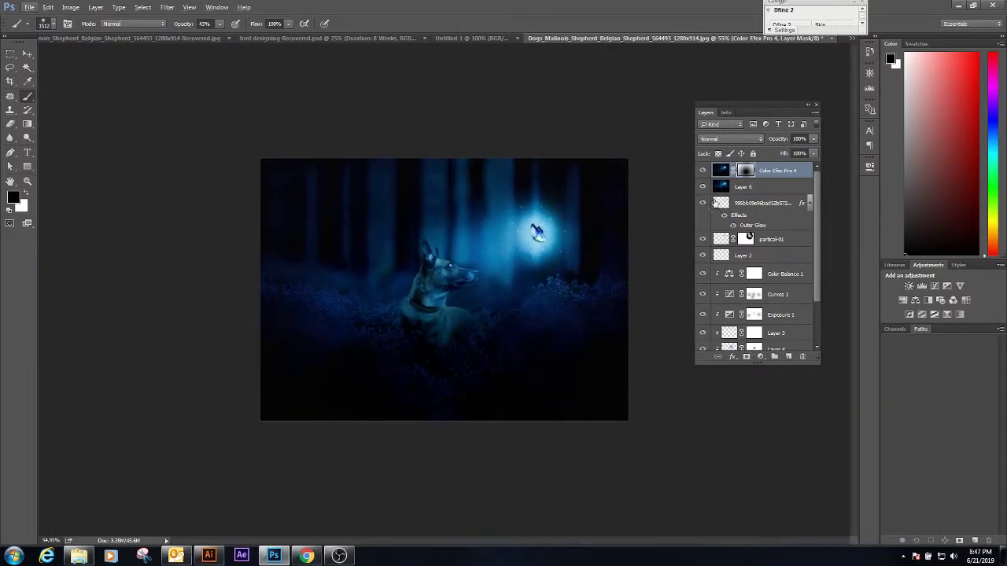
left_click(797, 171)
Step: Stamp visible layers into Layer 7 and set its Levels midtones to about 1.21
key("ctrl+alt+shift+e")
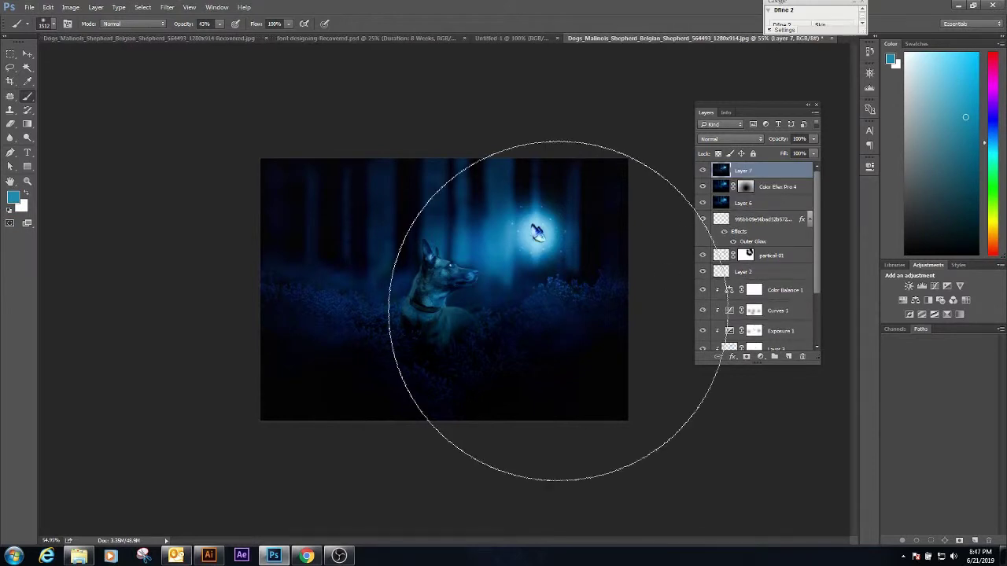
key("ctrl+l")
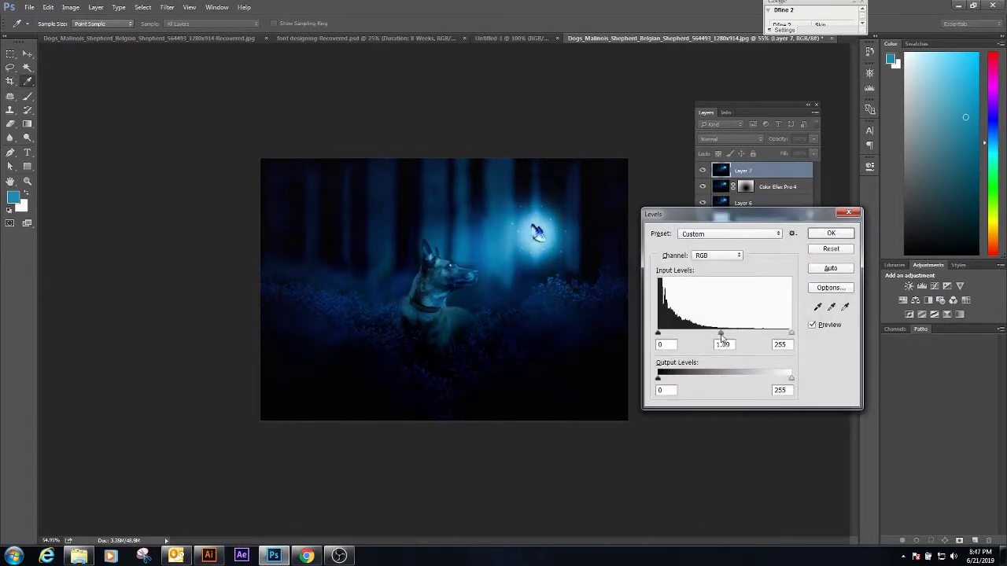
left_click_drag(717, 338, 721, 338)
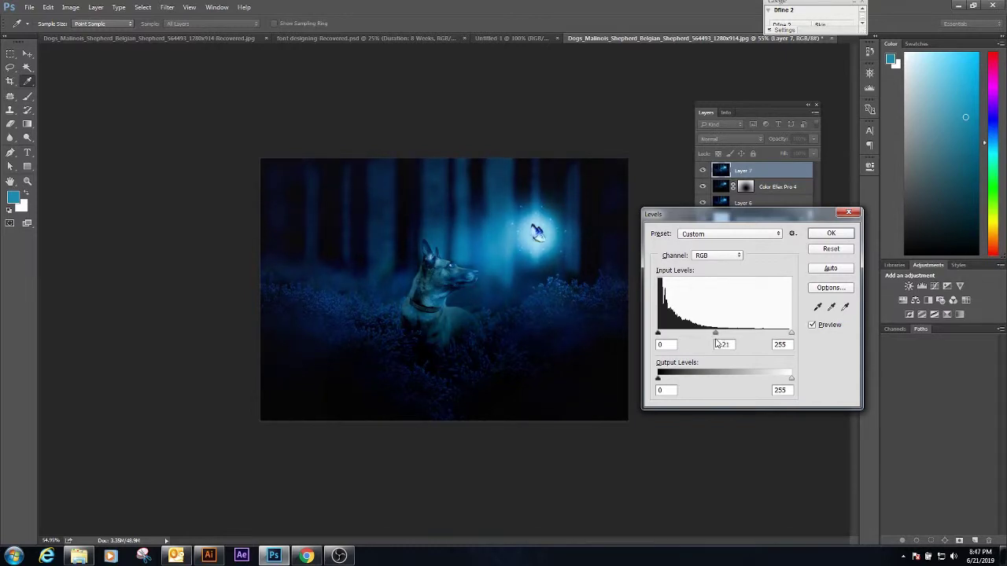
left_click(831, 232)
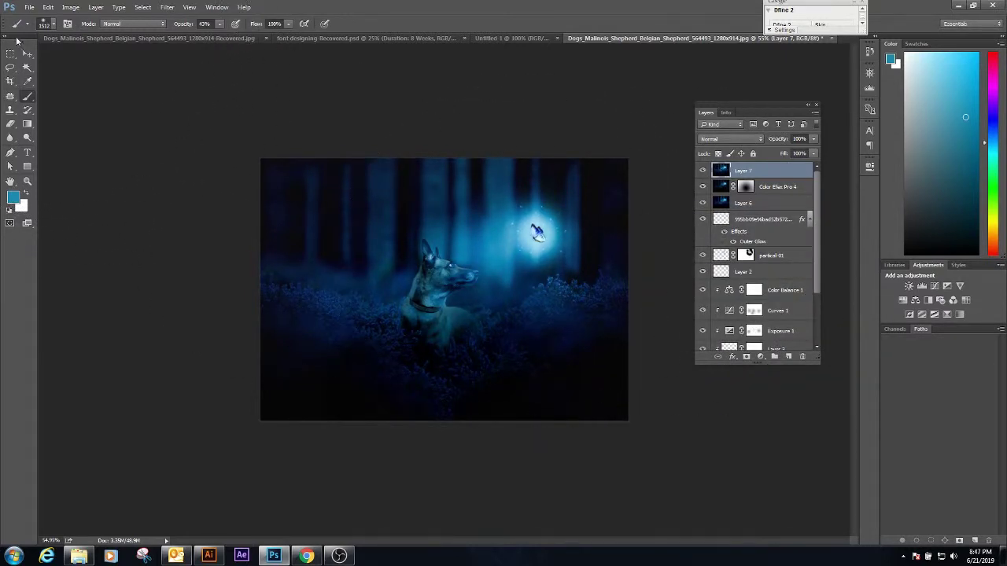
left_click(27, 54)
Step: Save a copy of the image as JPEG 'Shepherd_Belgian_Shepherd_3'
key("ctrl+shift+s")
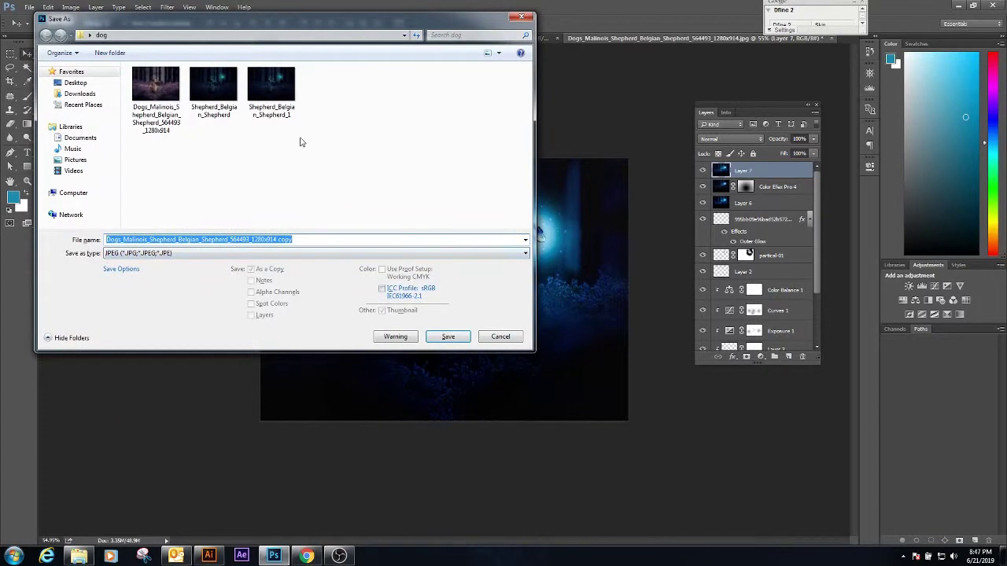
left_click(272, 86)
left_click(296, 240)
key("BackSpace")
type("3")
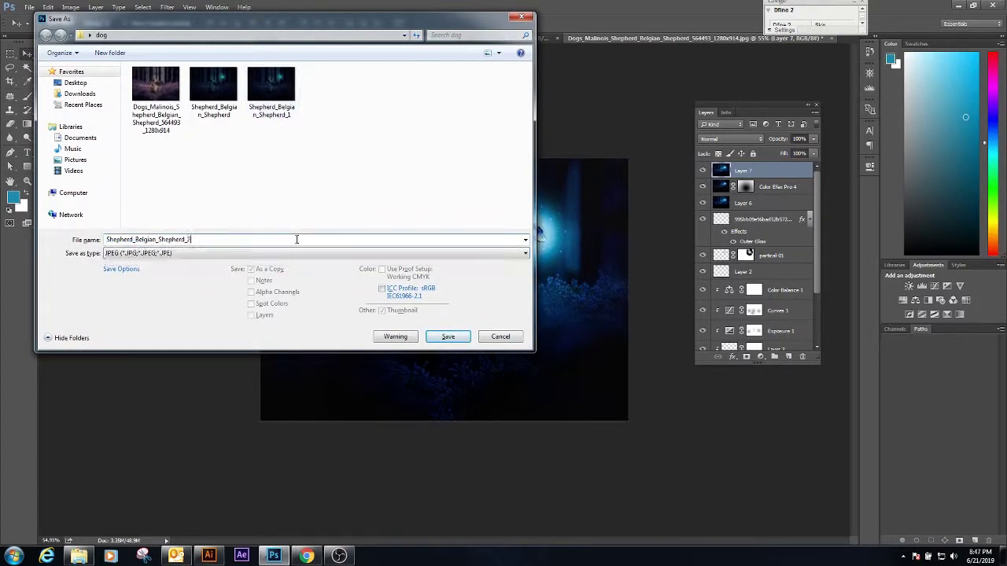
left_click(455, 337)
left_click(563, 151)
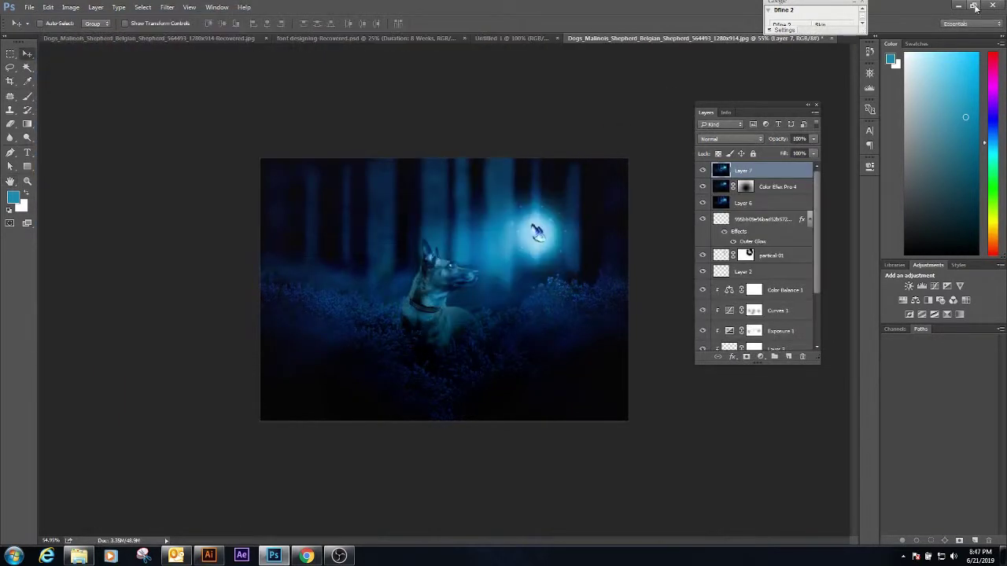
left_click(958, 6)
Step: Hide all windows with Win+D to reveal the desktop
key("super+d")
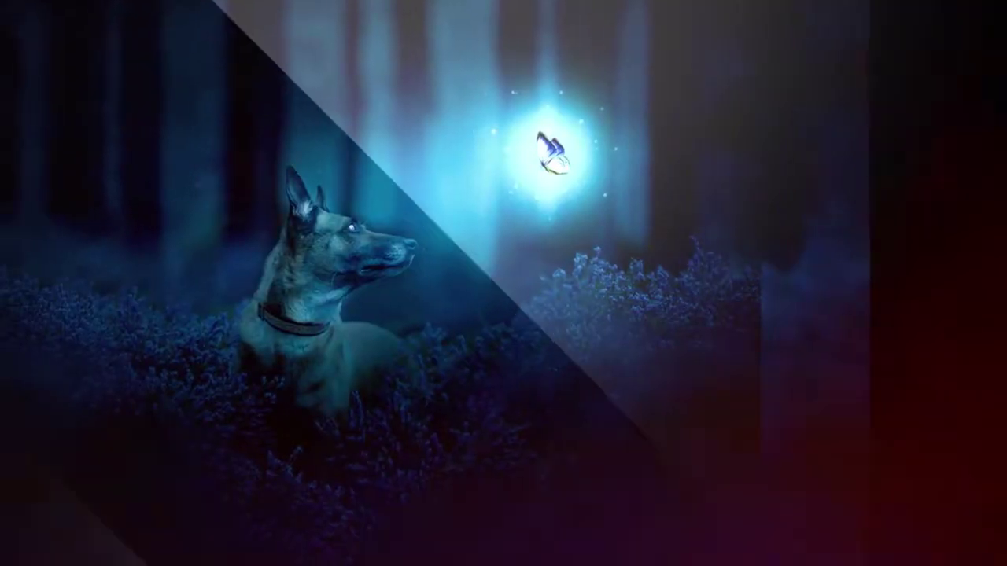